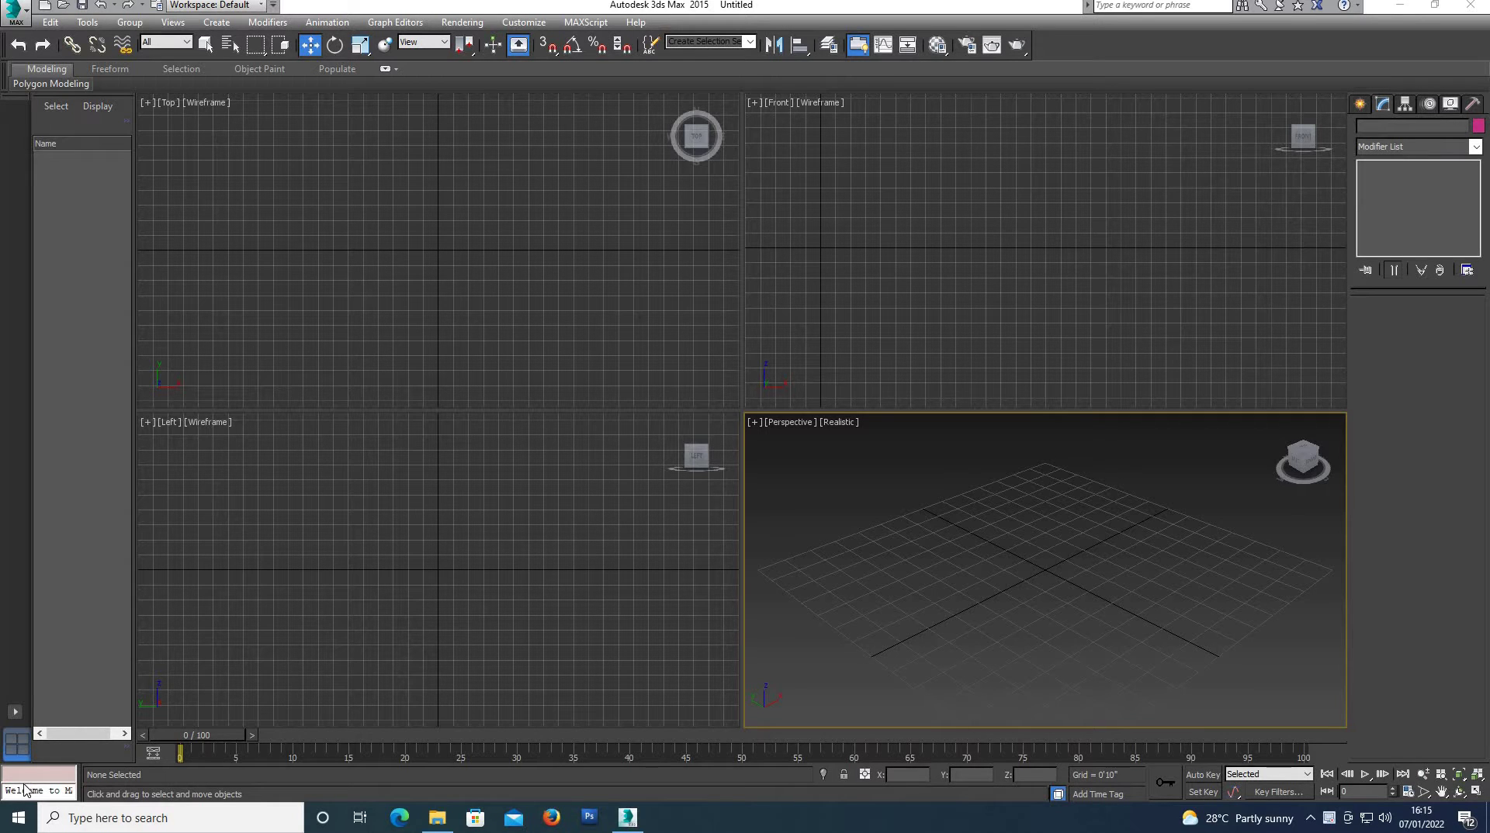
Step: Draw a cylinder in the Perspective viewport, about 14.5 inches in radius and 39 inches tall
{"action": "left_click", "coordinate": [1359, 105]}
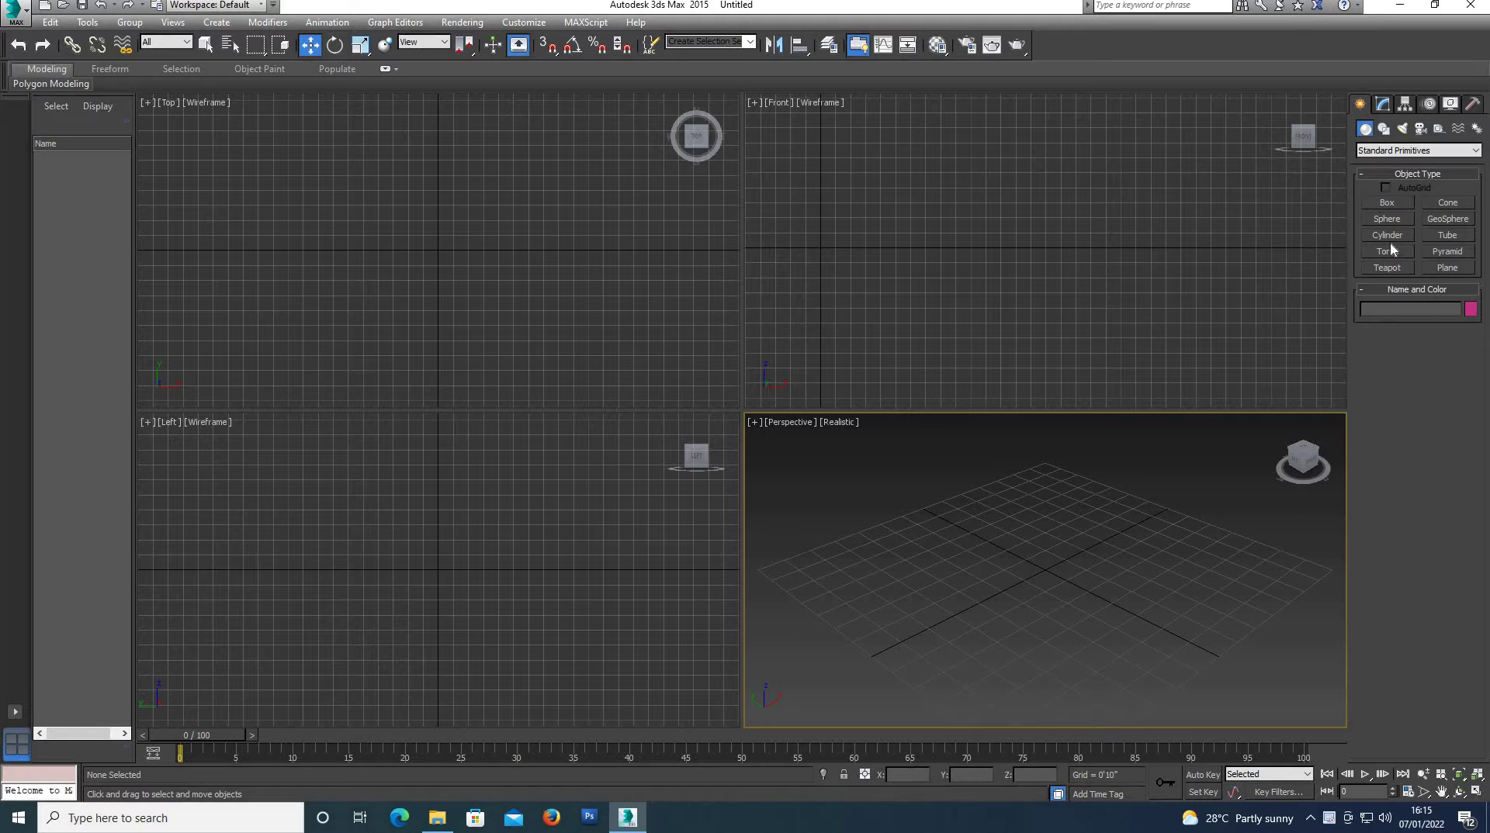
{"action": "left_click", "coordinate": [1386, 220]}
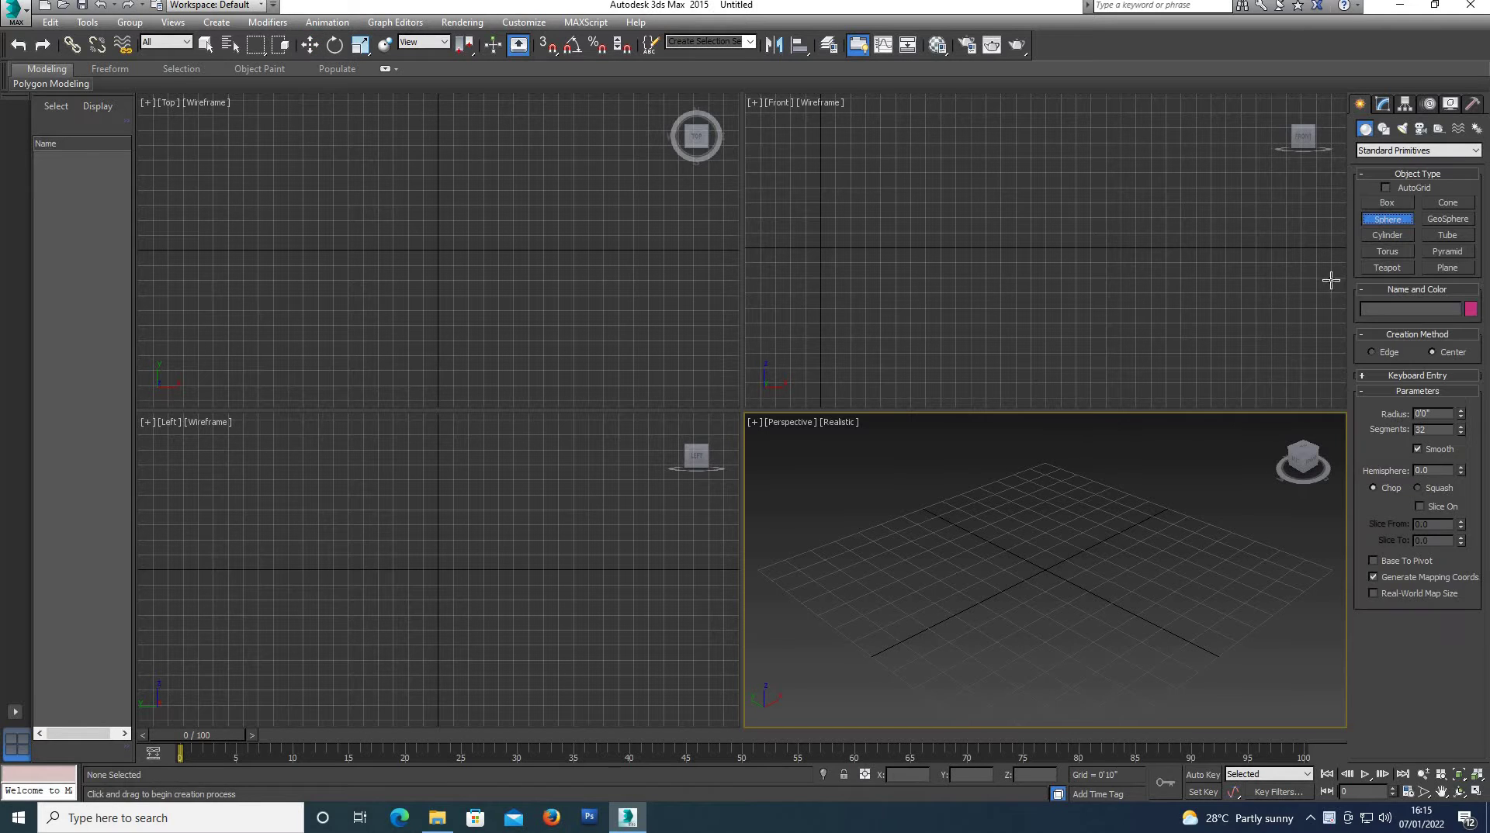
{"action": "left_click", "coordinate": [1387, 235]}
{"action": "left_click_drag", "start_coordinate": [995, 561], "coordinate": [1007, 584]}
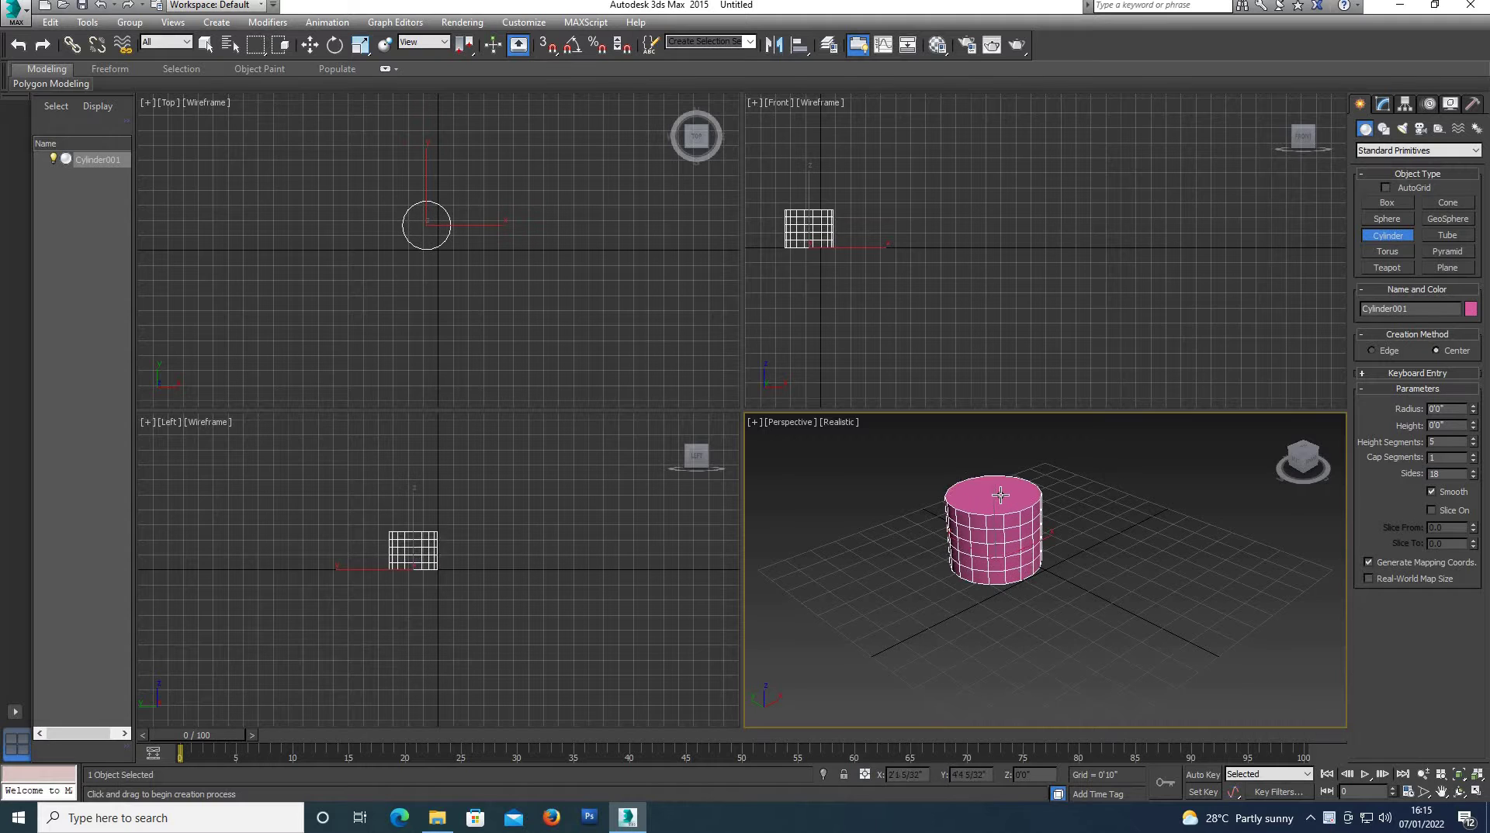
{"action": "left_click", "coordinate": [1003, 473]}
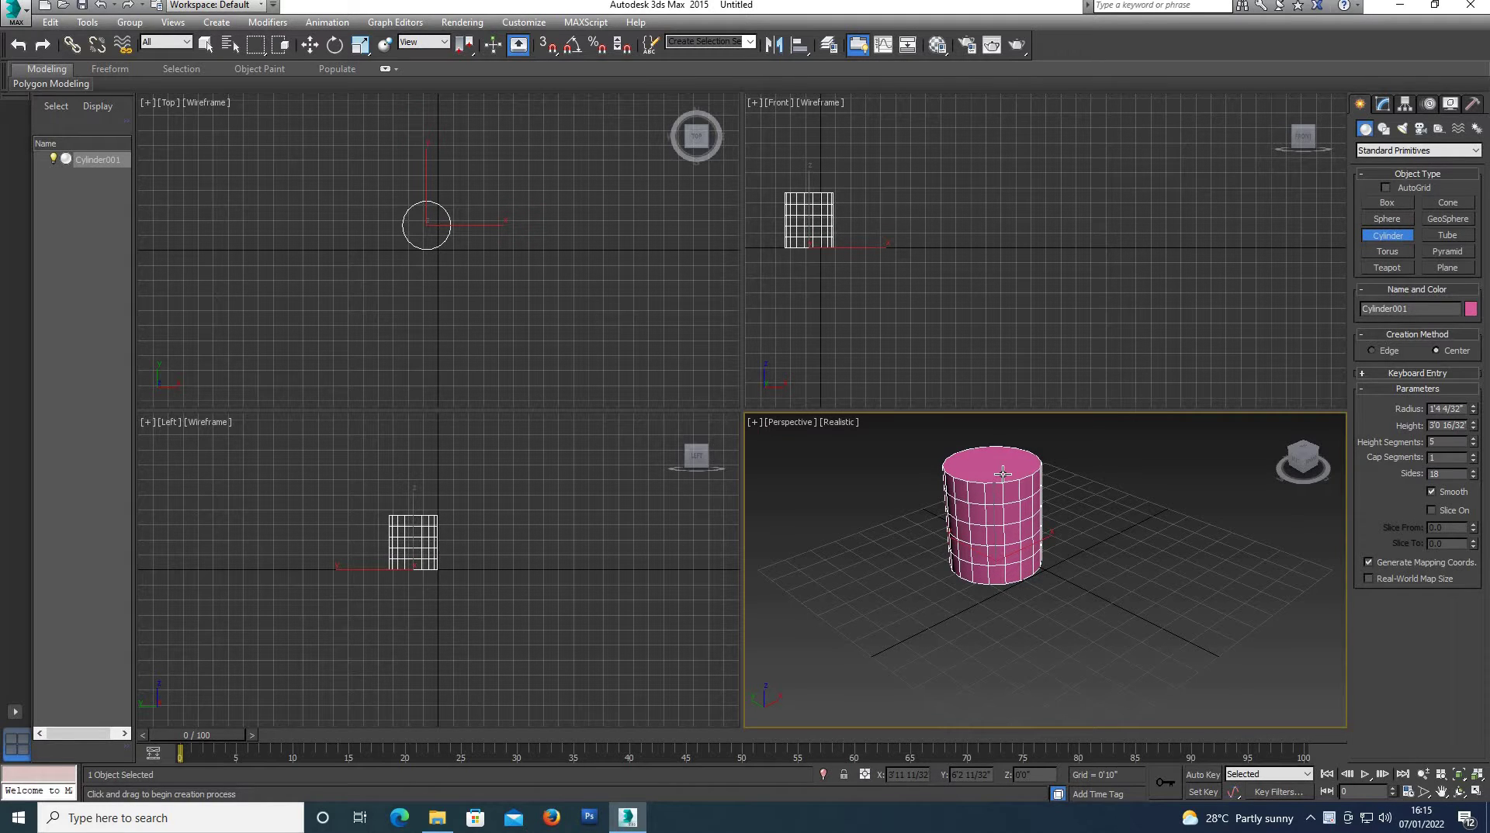
Step: Raise Cylinder001's Height Segments from 5 to 6
{"action": "key", "text": "w"}
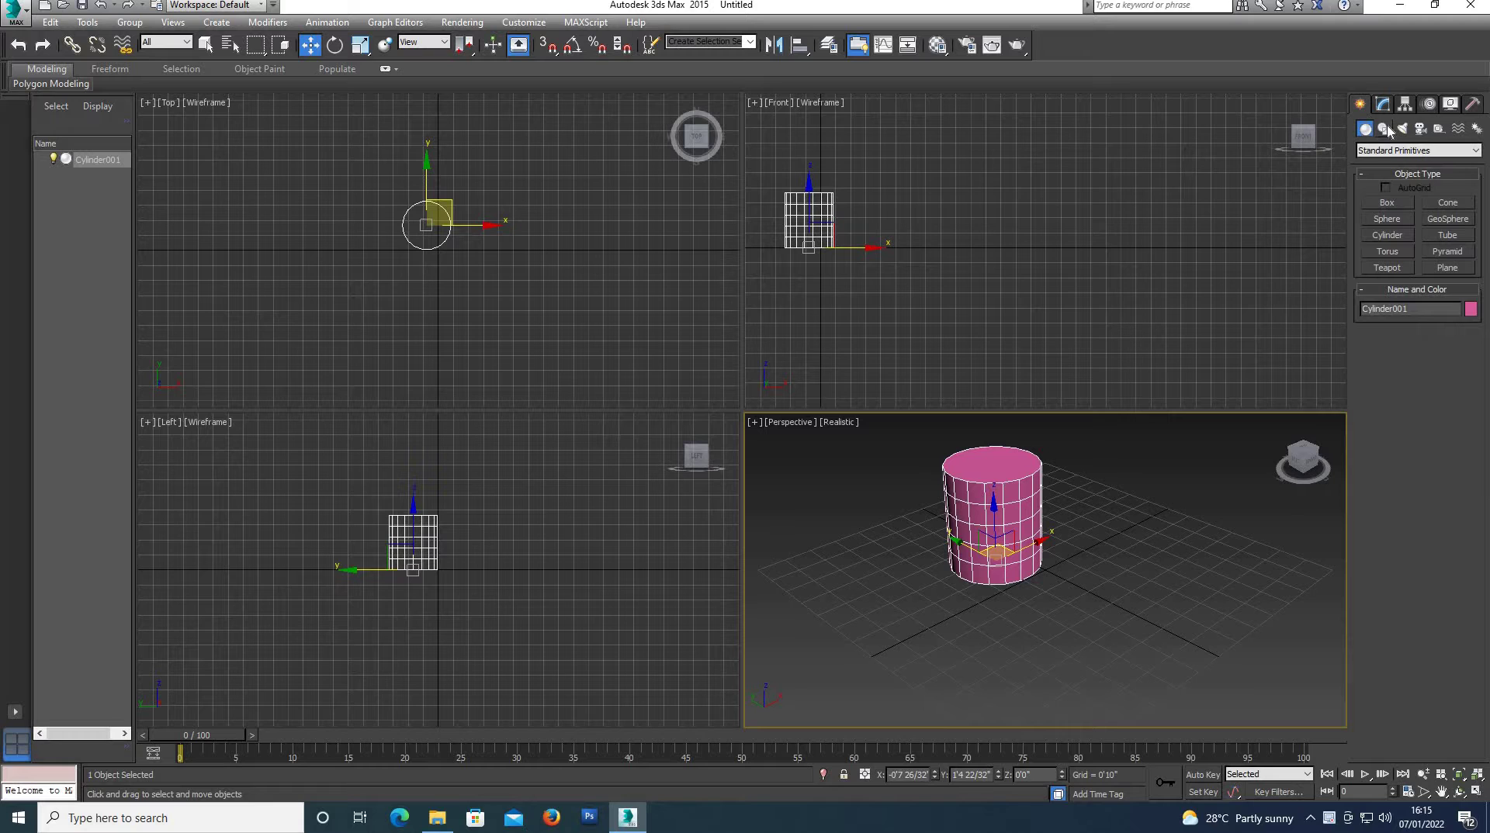
{"action": "left_click", "coordinate": [1386, 104]}
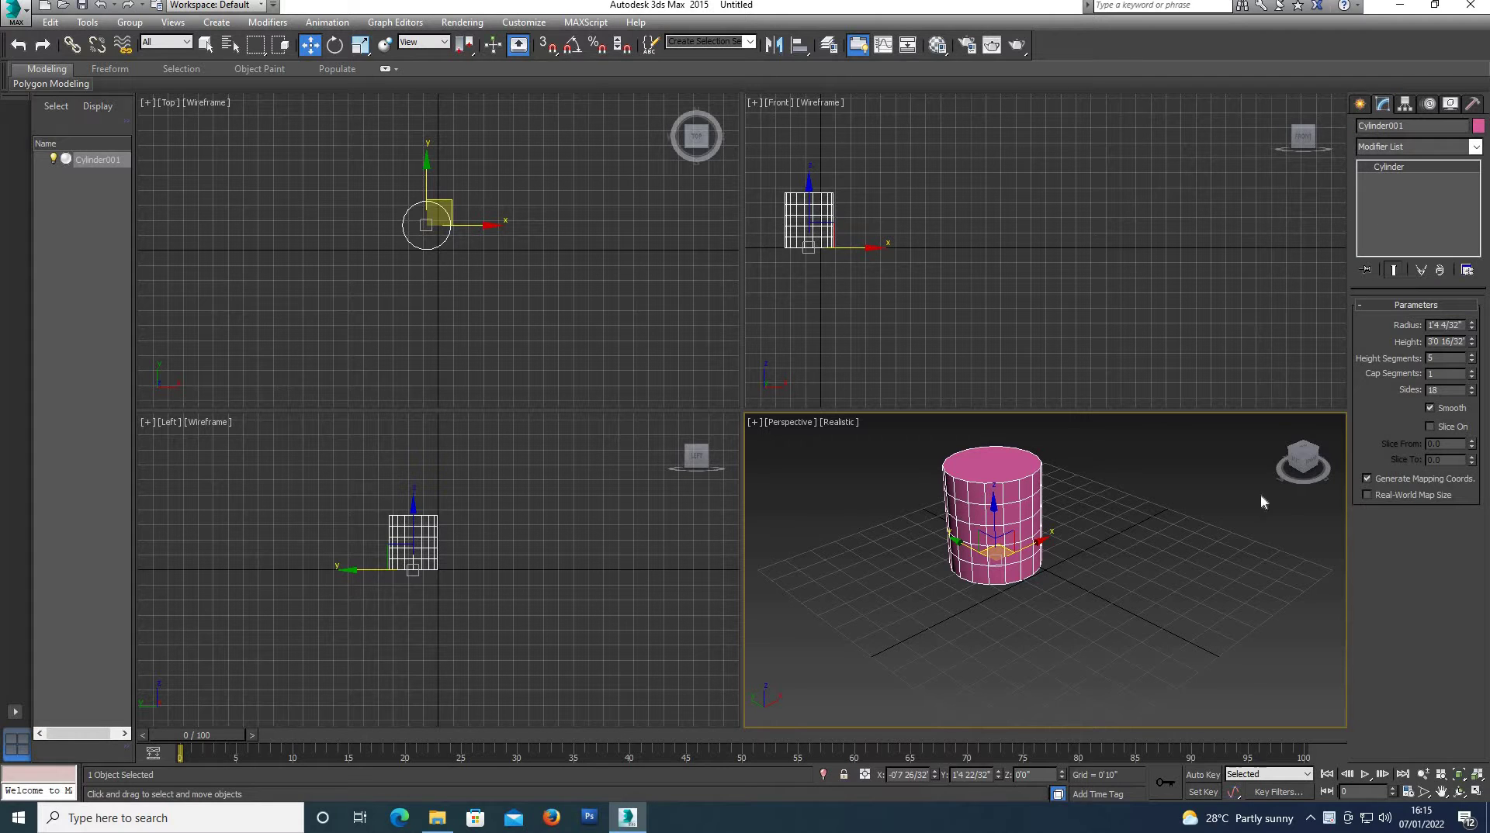
{"action": "left_click", "coordinate": [1472, 355]}
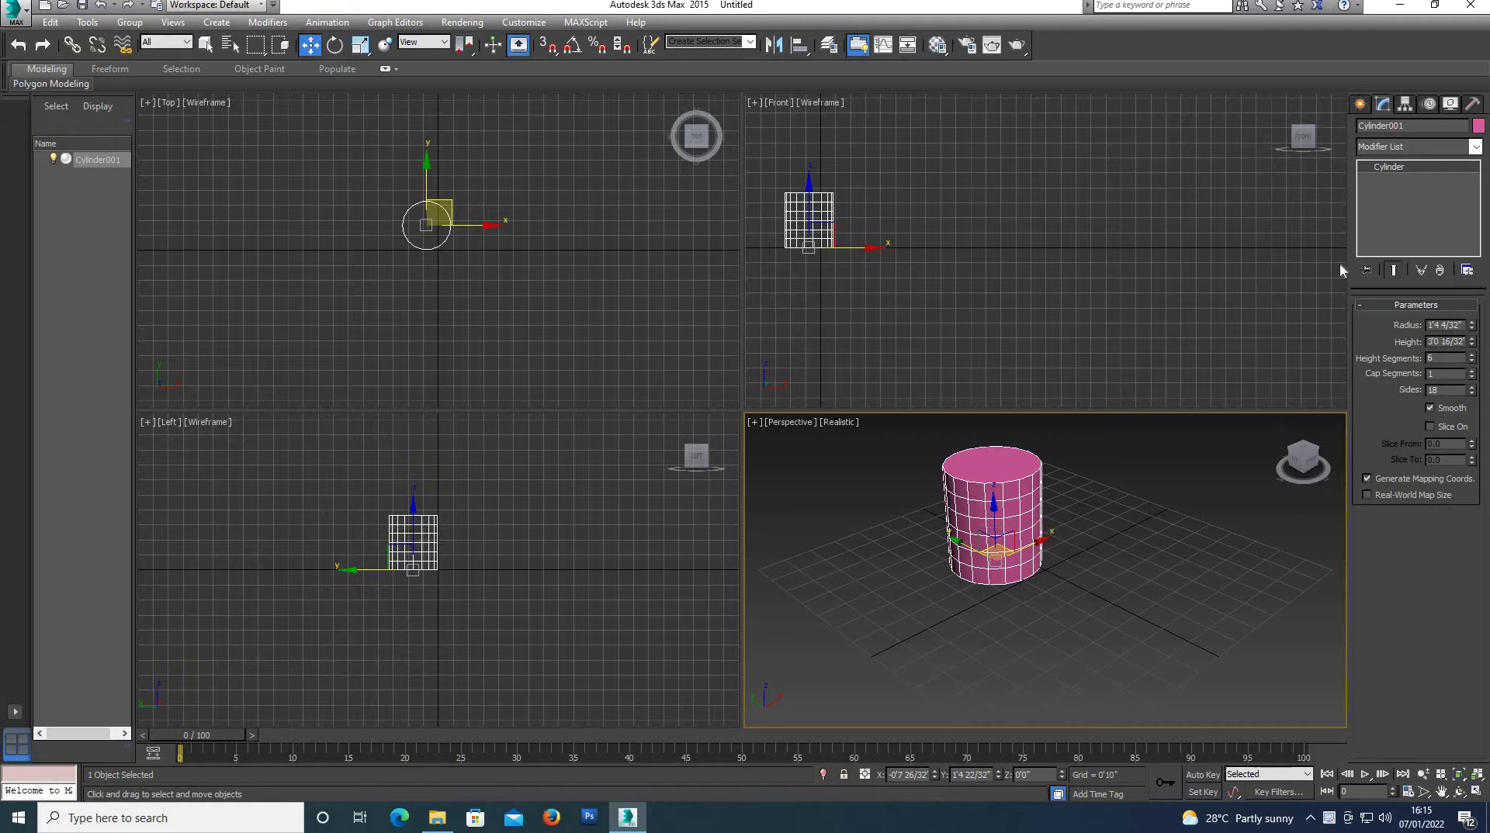
{"action": "right_click", "coordinate": [983, 546]}
{"action": "mouse_move", "coordinate": [1046, 701]}
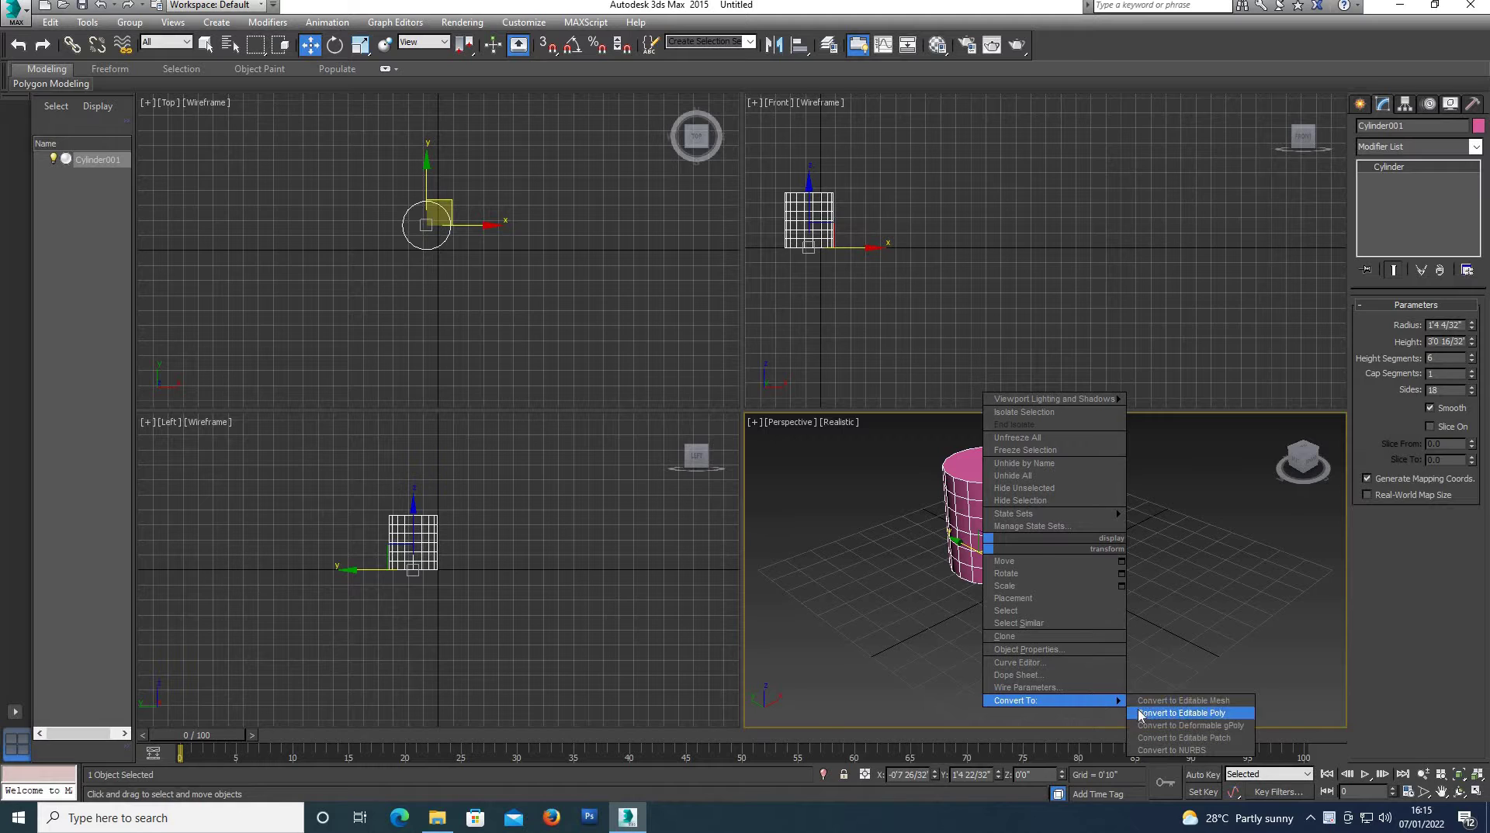
{"action": "left_click", "coordinate": [1149, 712]}
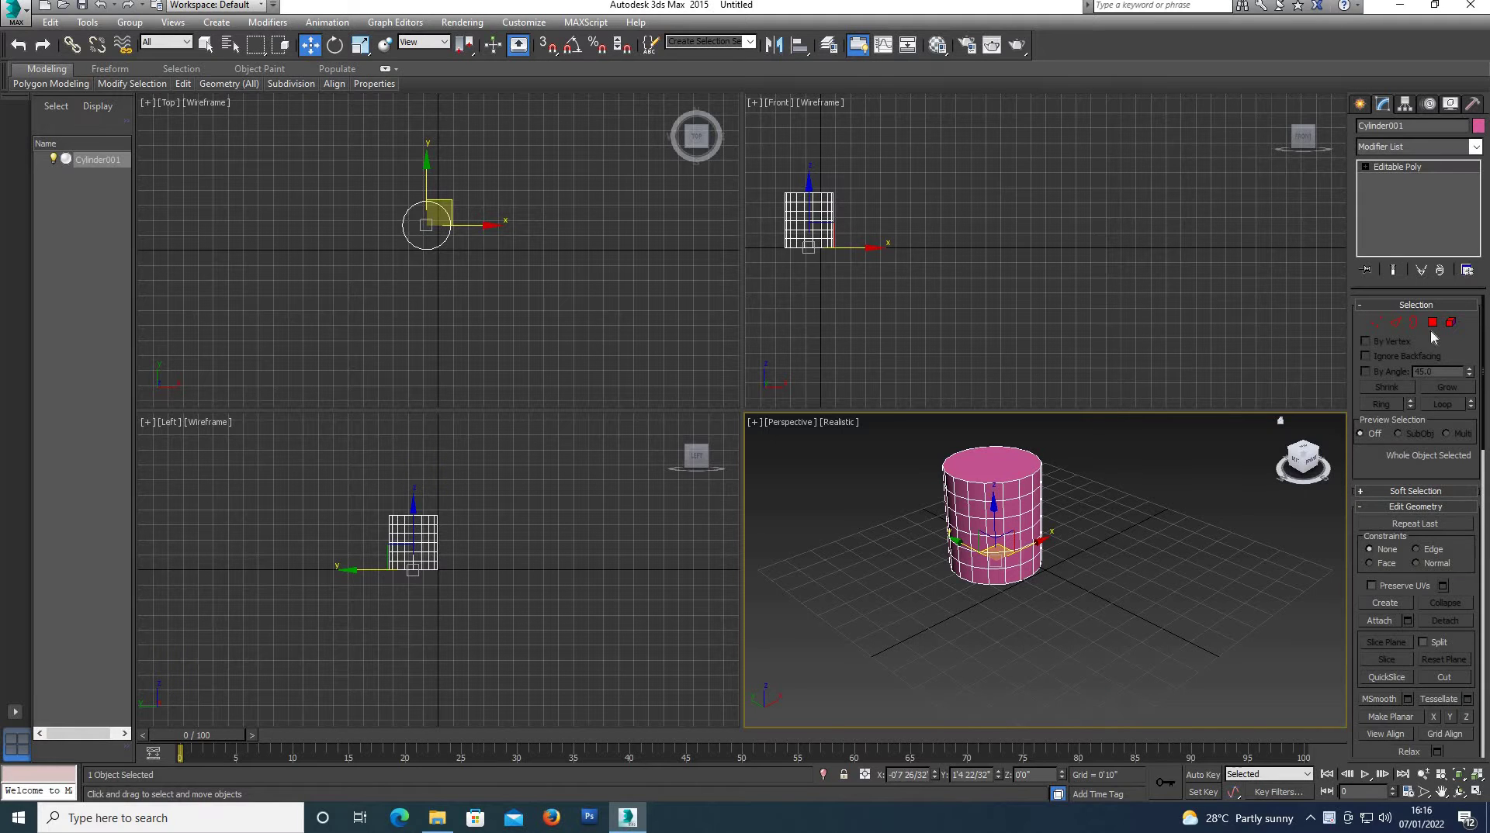
{"action": "key", "text": "4"}
{"action": "middle_click_drag", "start_coordinate": [1008, 558], "coordinate": [986, 599], "text": "alt"}
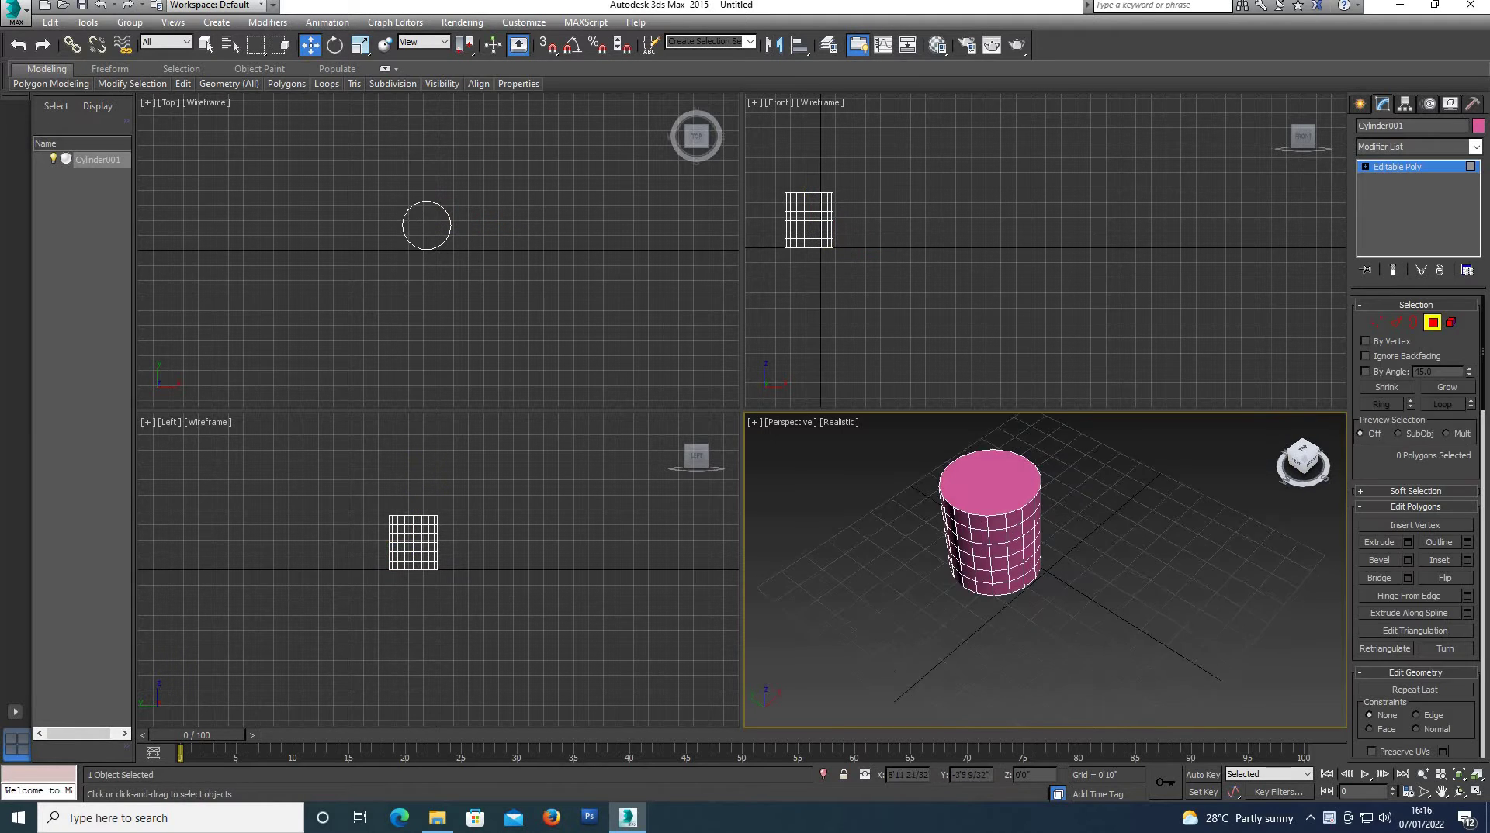
{"action": "left_click", "coordinate": [1003, 569]}
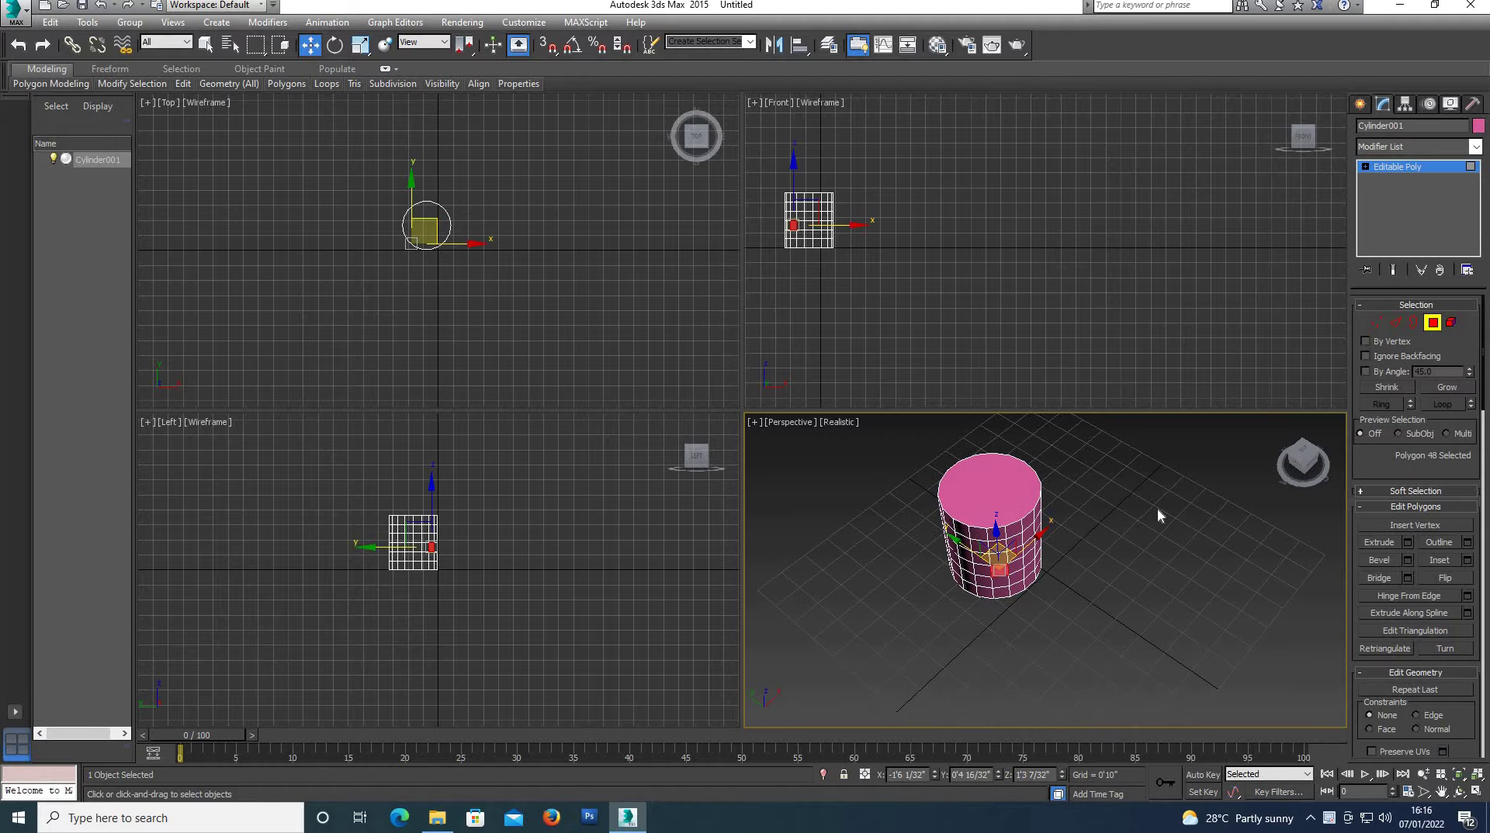
{"action": "left_click", "coordinate": [989, 485]}
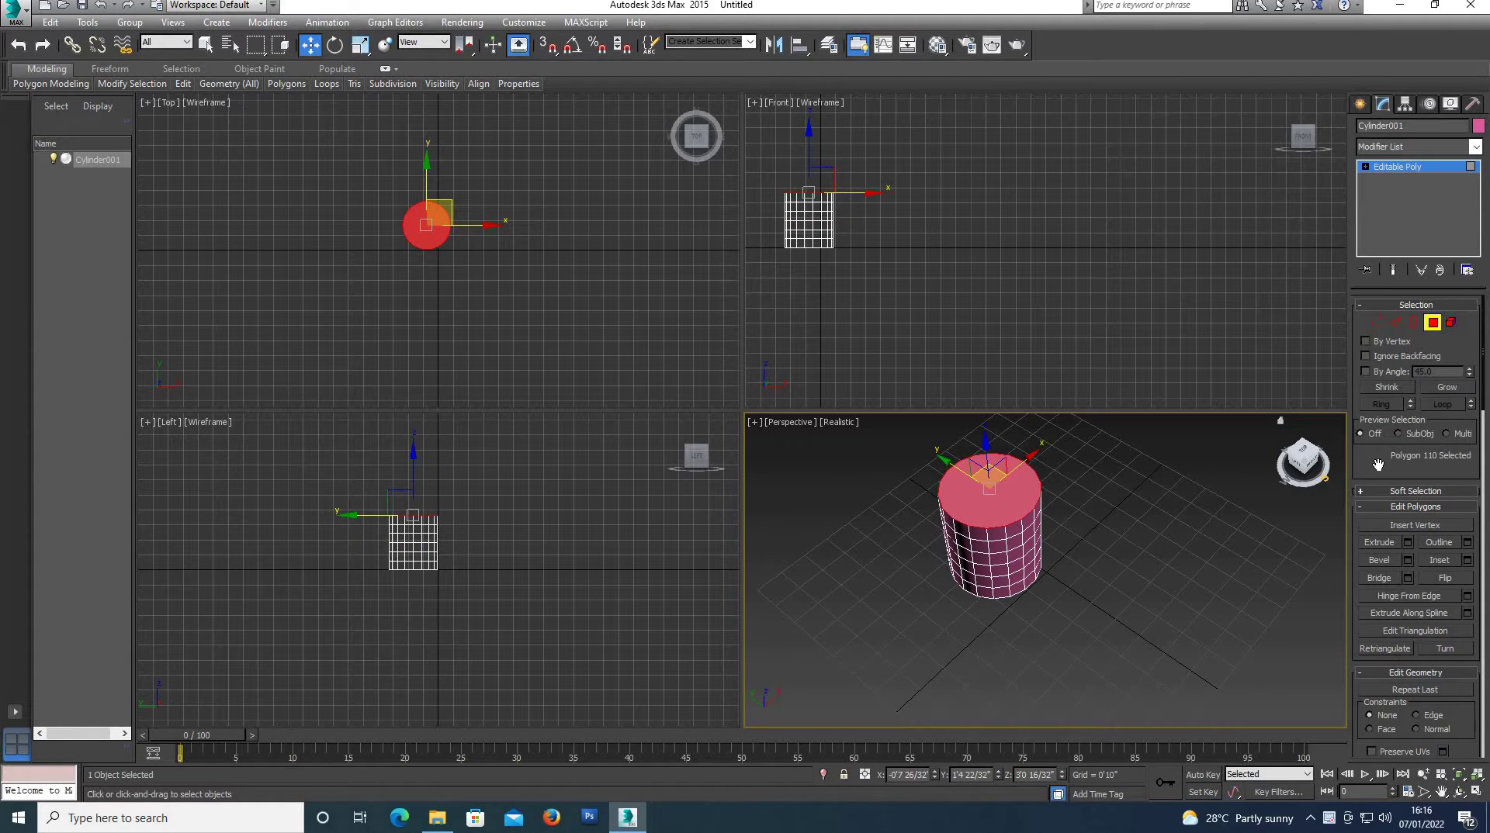
{"action": "key", "text": "Delete"}
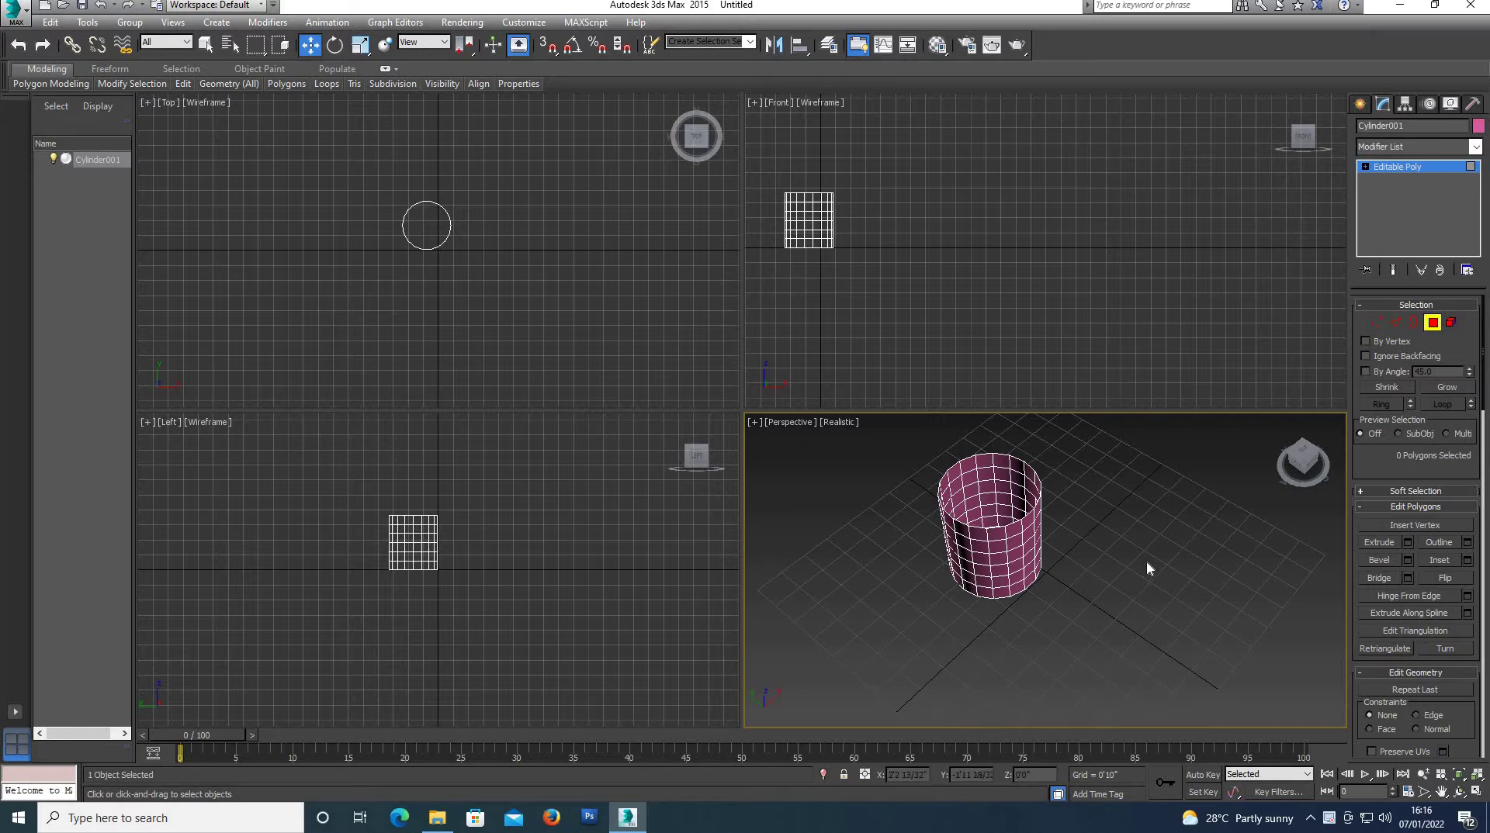
{"action": "key", "text": "ctrl+z"}
{"action": "key", "text": "ctrl+z"}
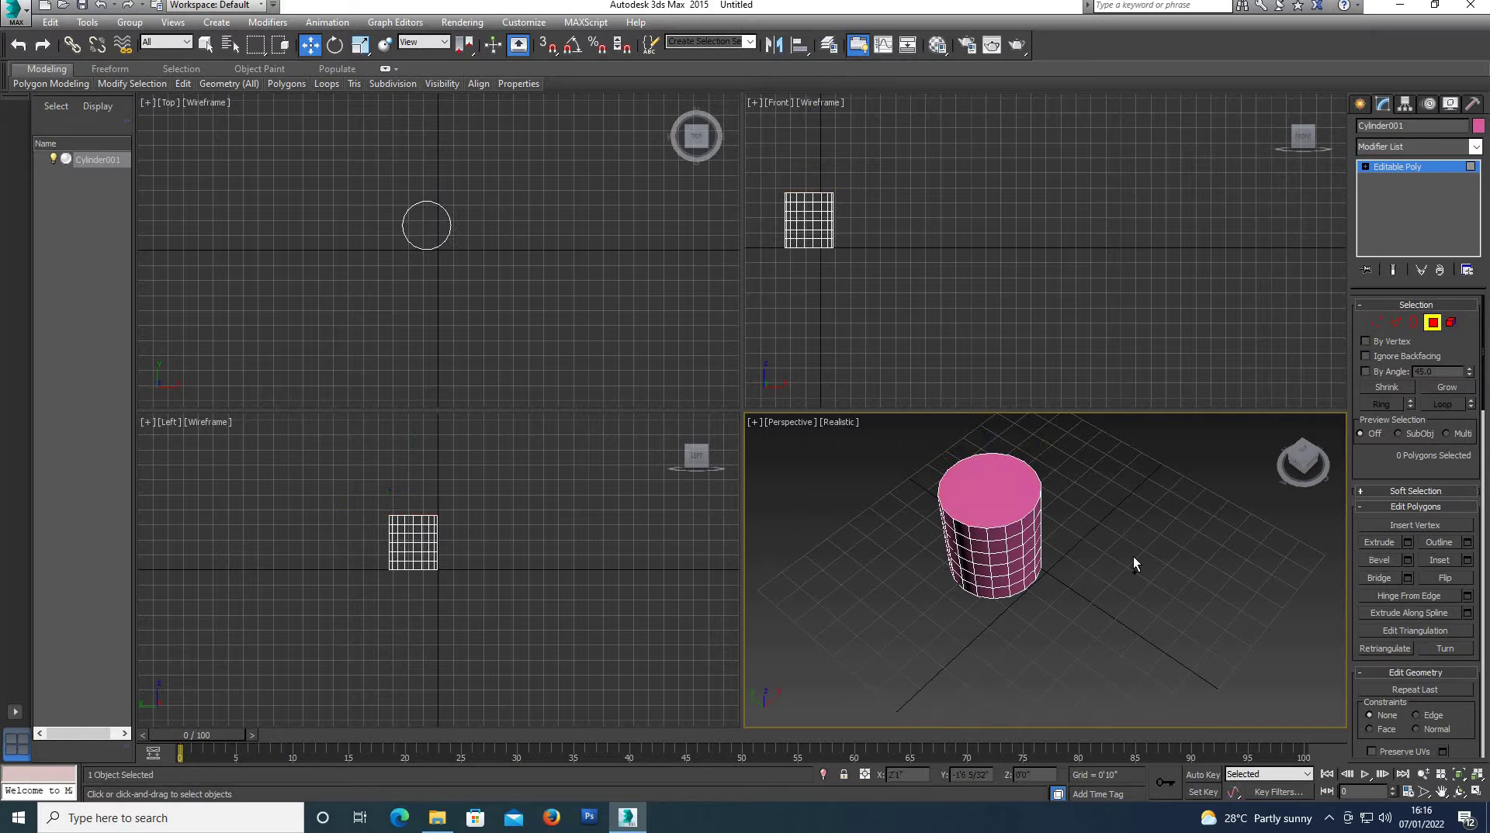
{"action": "key", "text": "ctrl+z"}
{"action": "key", "text": "ctrl+z"}
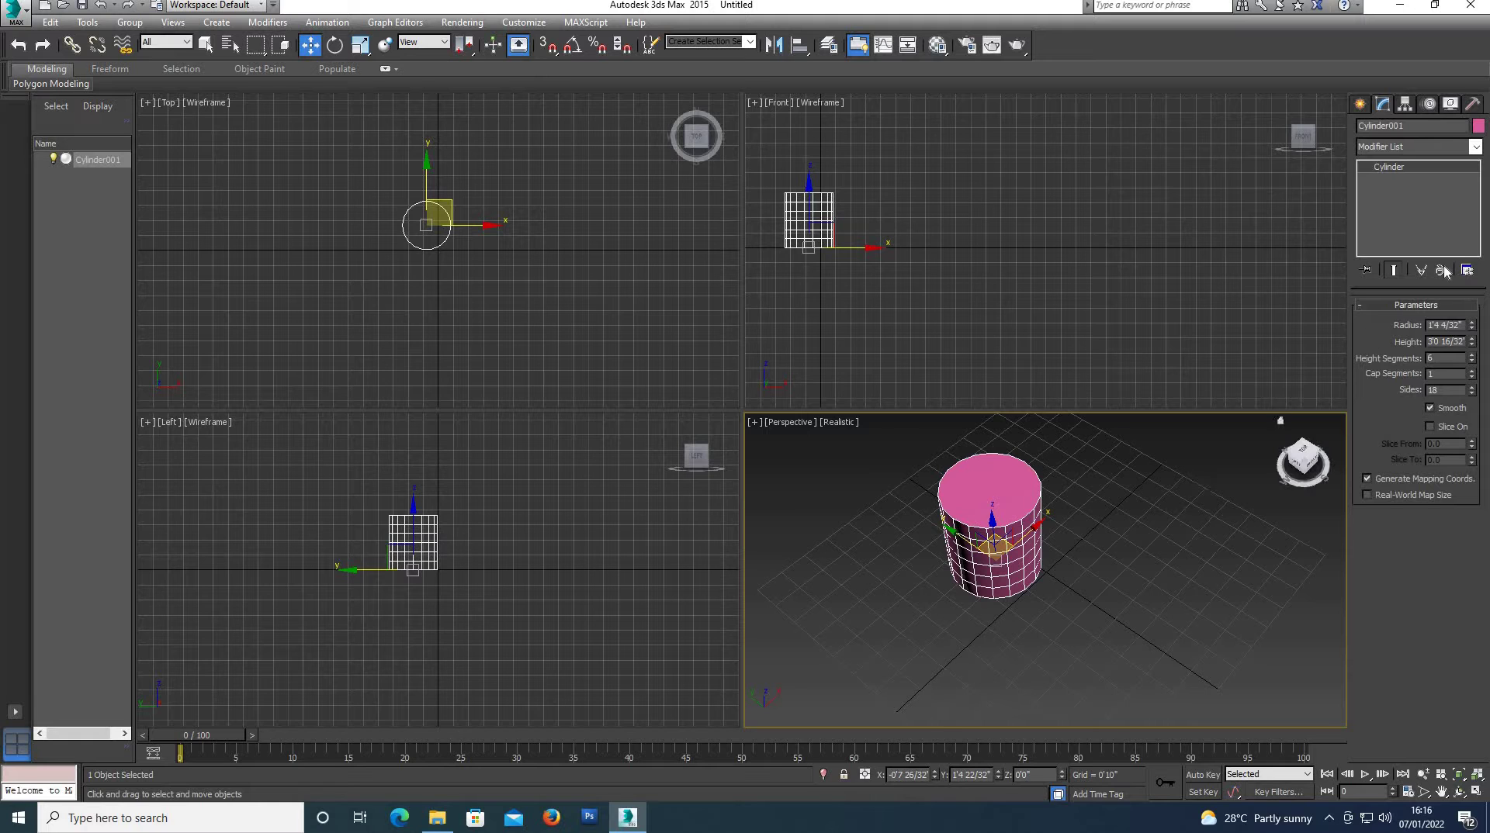
Step: Apply a Taper modifier with Amount 0.24 and Curve -1.04 to pinch the cylinder's middle
{"action": "left_click_drag", "start_coordinate": [1292, 466], "coordinate": [1295, 456]}
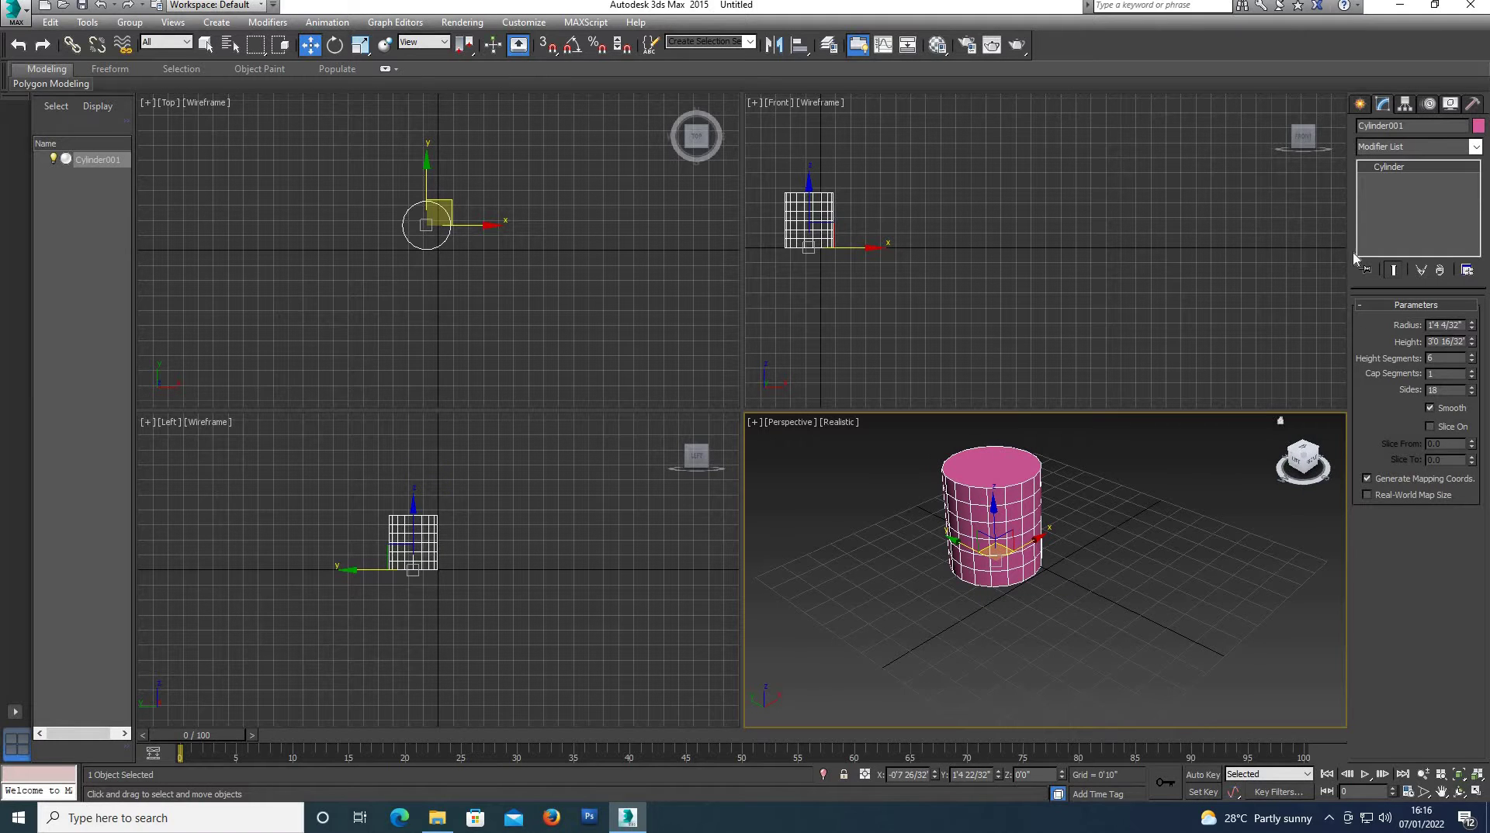
{"action": "left_click", "coordinate": [1363, 147]}
{"action": "key", "text": "t"}
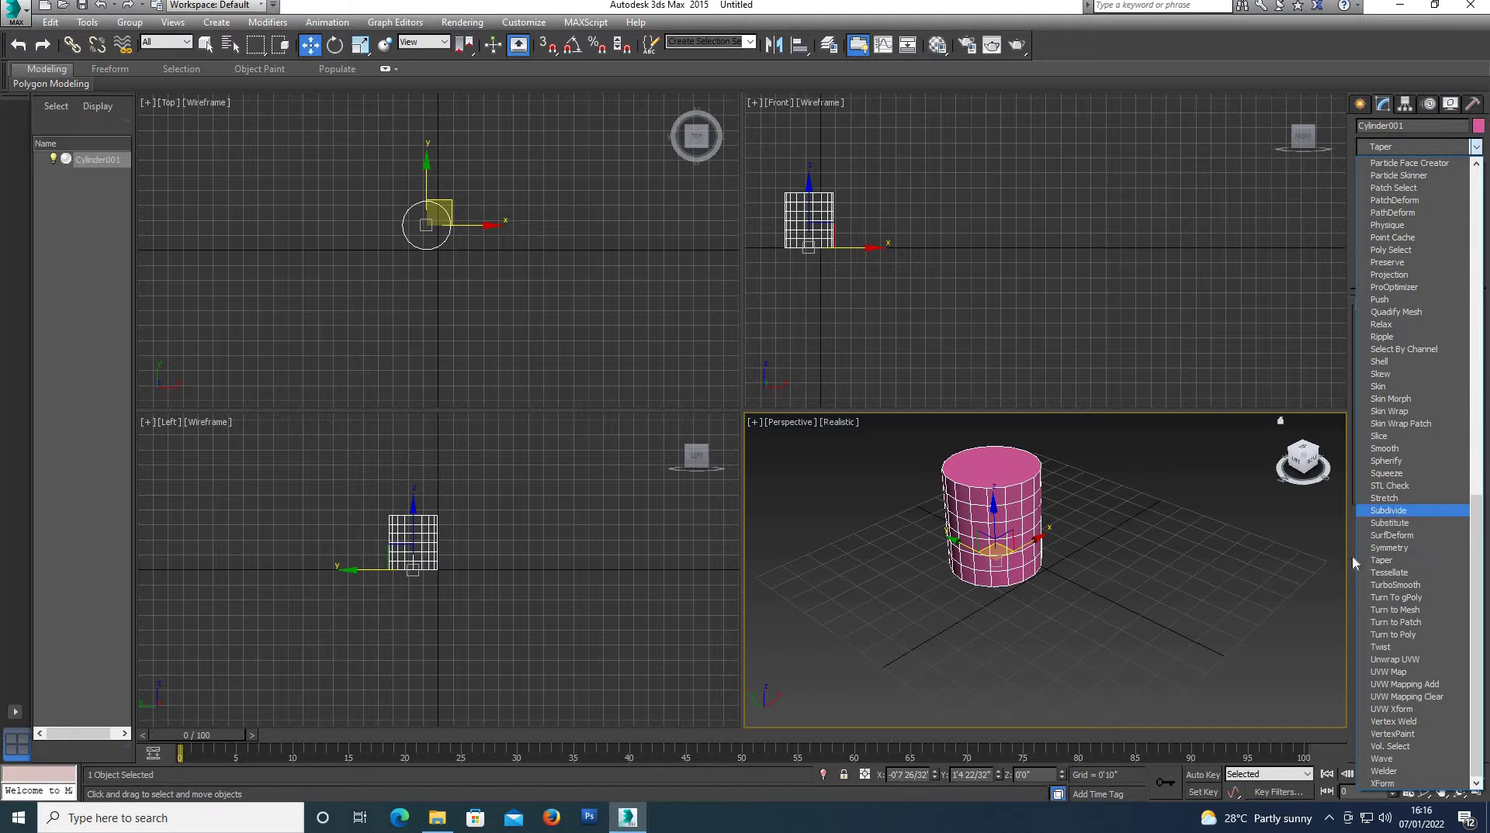
{"action": "left_click", "coordinate": [1381, 560]}
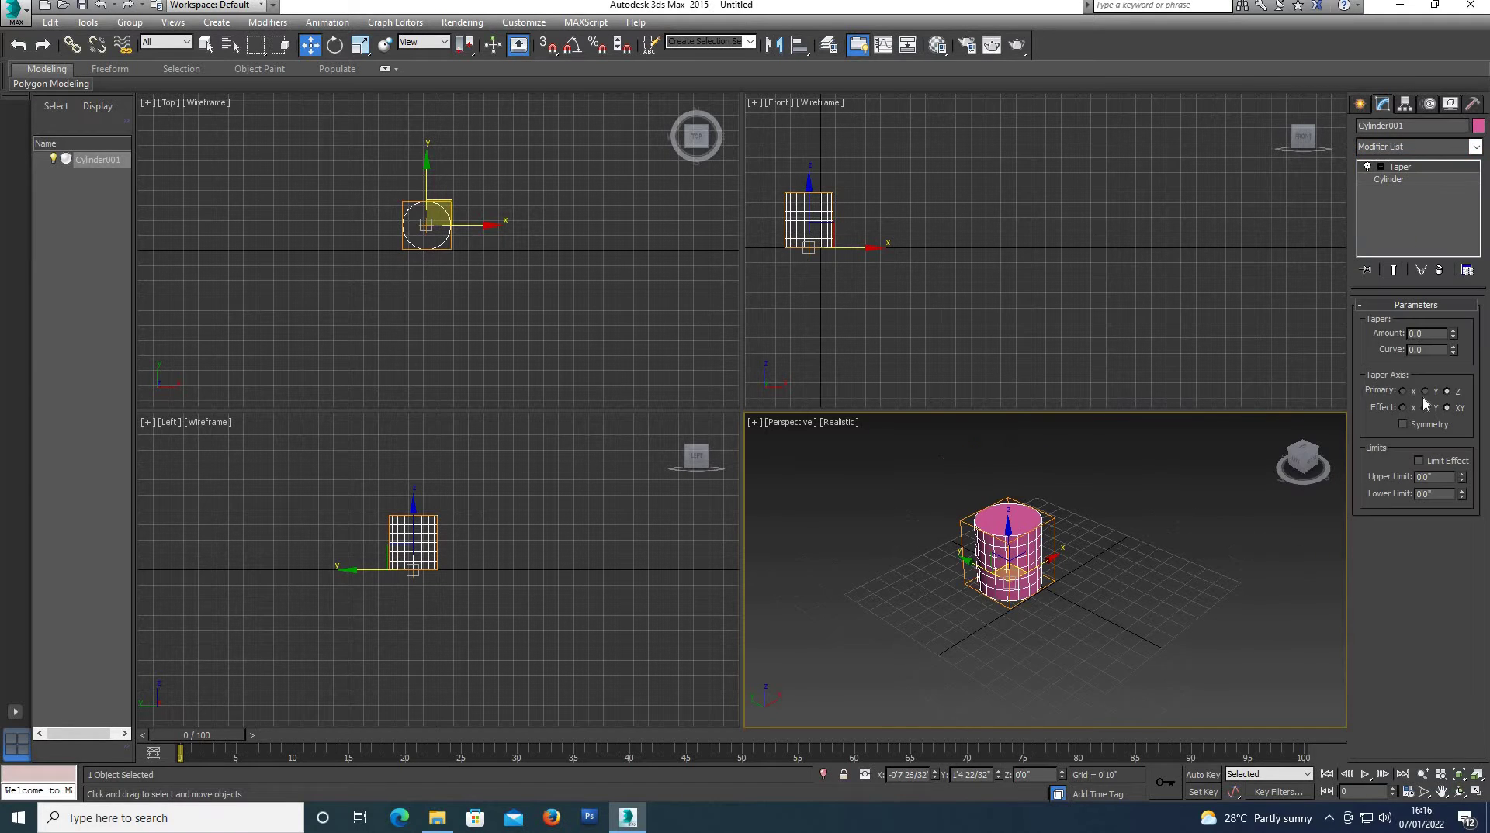
{"action": "left_click_drag", "start_coordinate": [1454, 339], "coordinate": [1452, 329]}
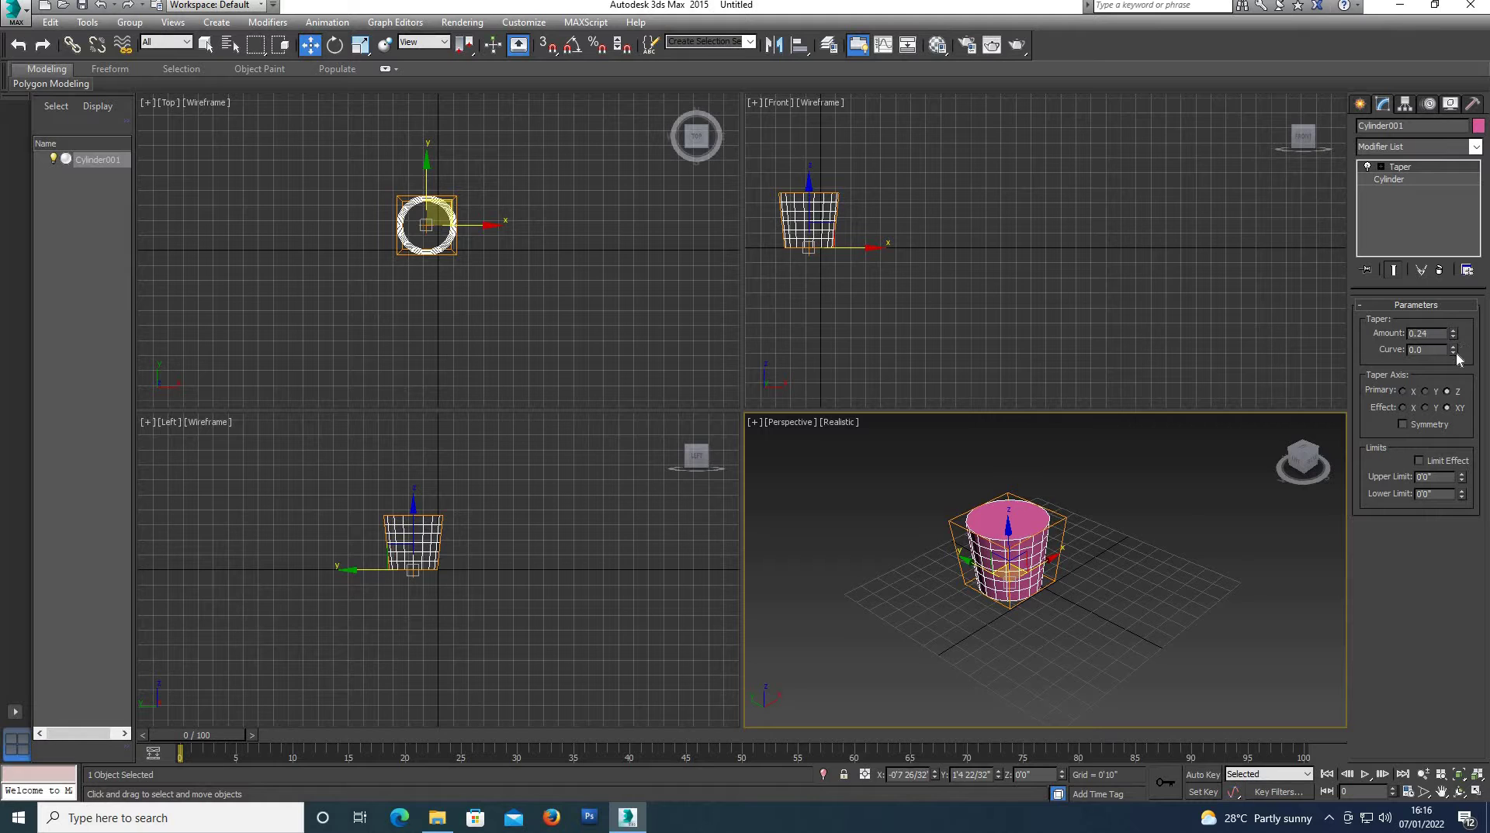
{"action": "left_click_drag", "start_coordinate": [1454, 350], "coordinate": [1454, 345]}
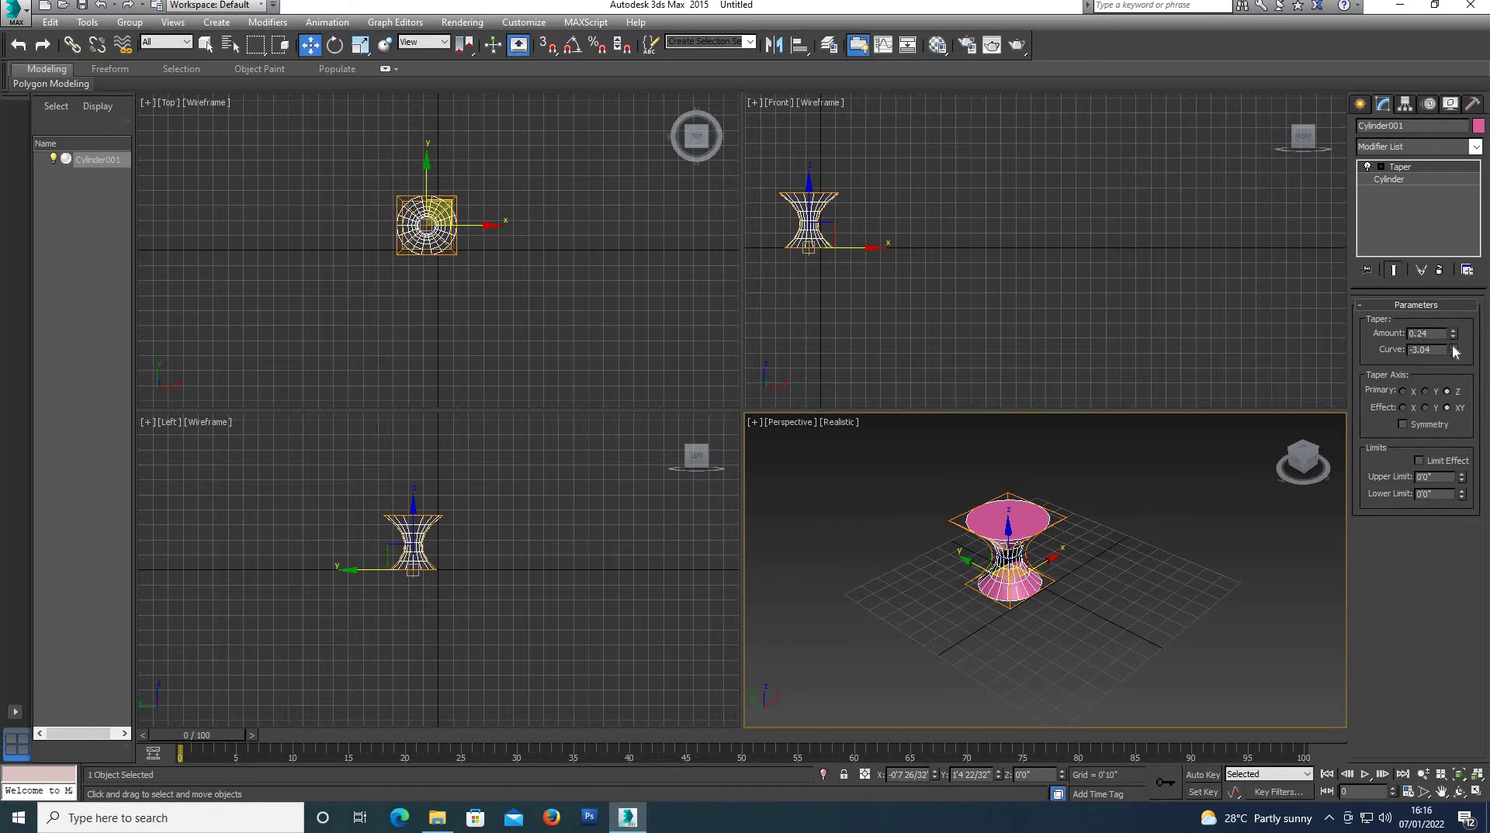
{"action": "left_click", "coordinate": [1161, 596]}
{"action": "scroll", "coordinate": [1001, 562], "scroll_direction": "up", "scroll_amount": 2}
{"action": "left_click", "coordinate": [1006, 564]}
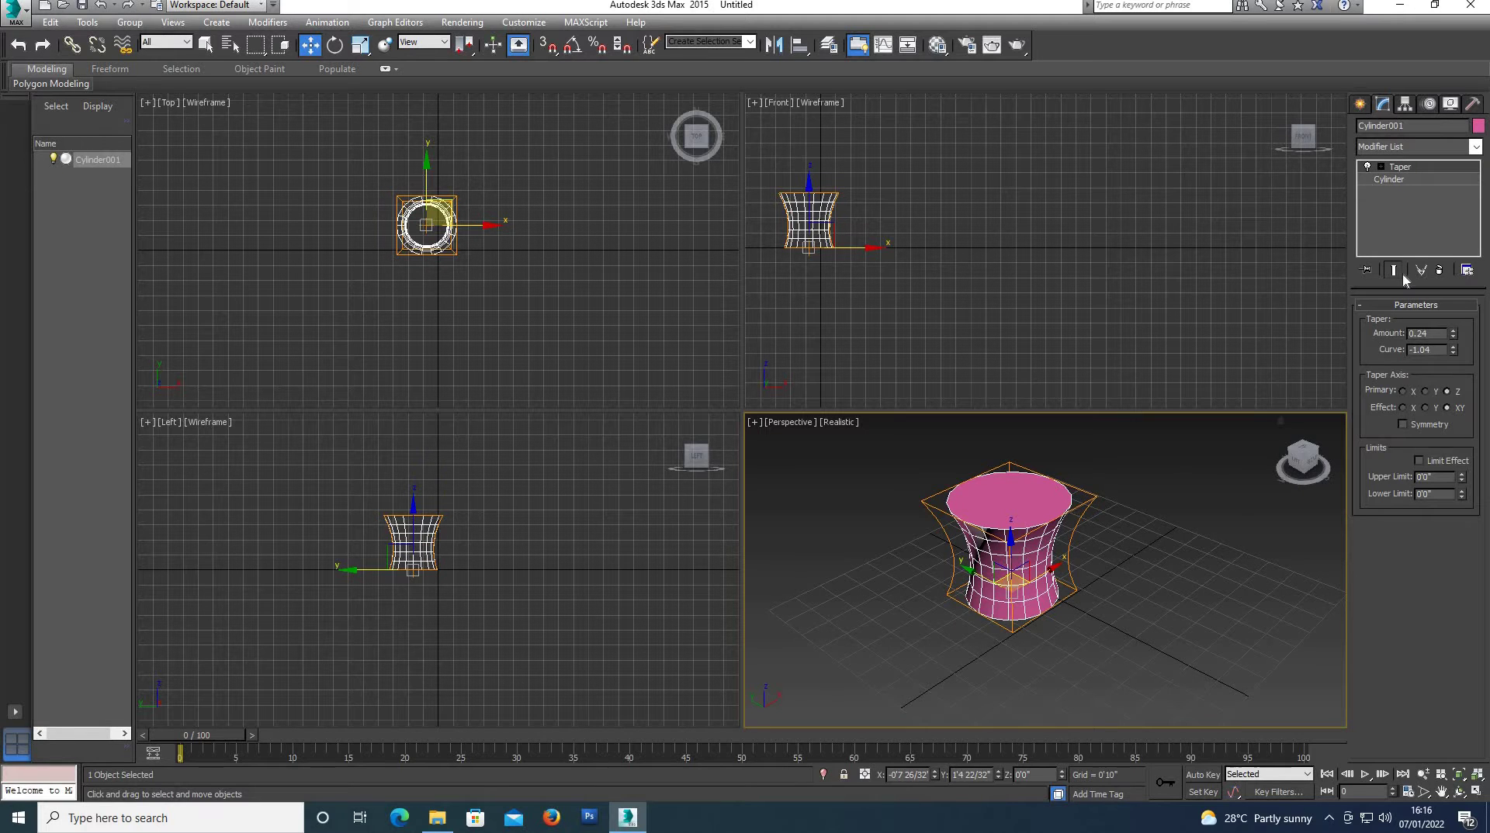
Step: Convert the tapered cylinder to an Editable Poly and delete its top cap polygon
{"action": "right_click", "coordinate": [1021, 578]}
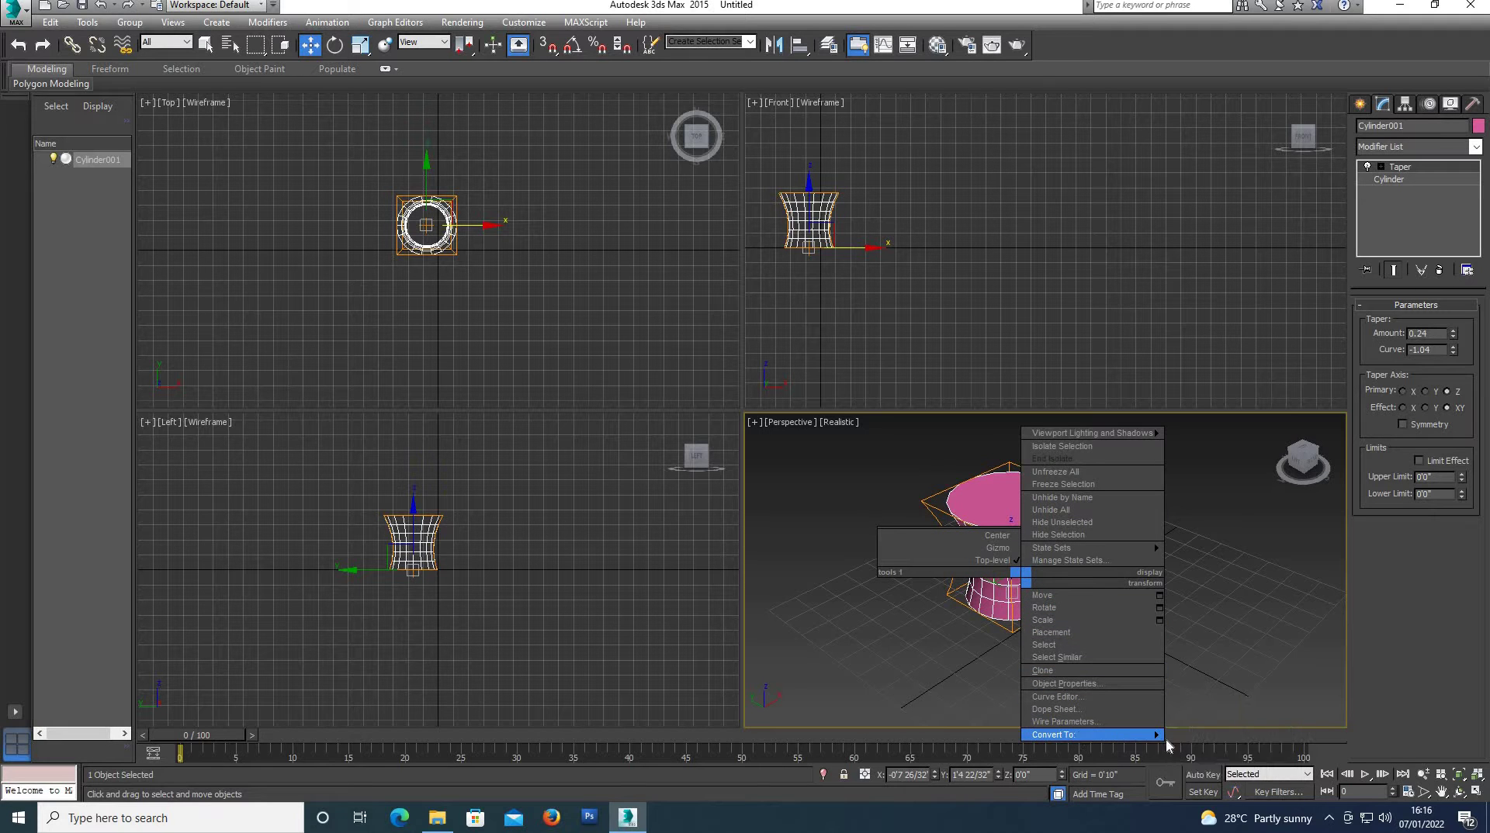
{"action": "mouse_move", "coordinate": [1092, 734]}
{"action": "left_click", "coordinate": [1219, 747]}
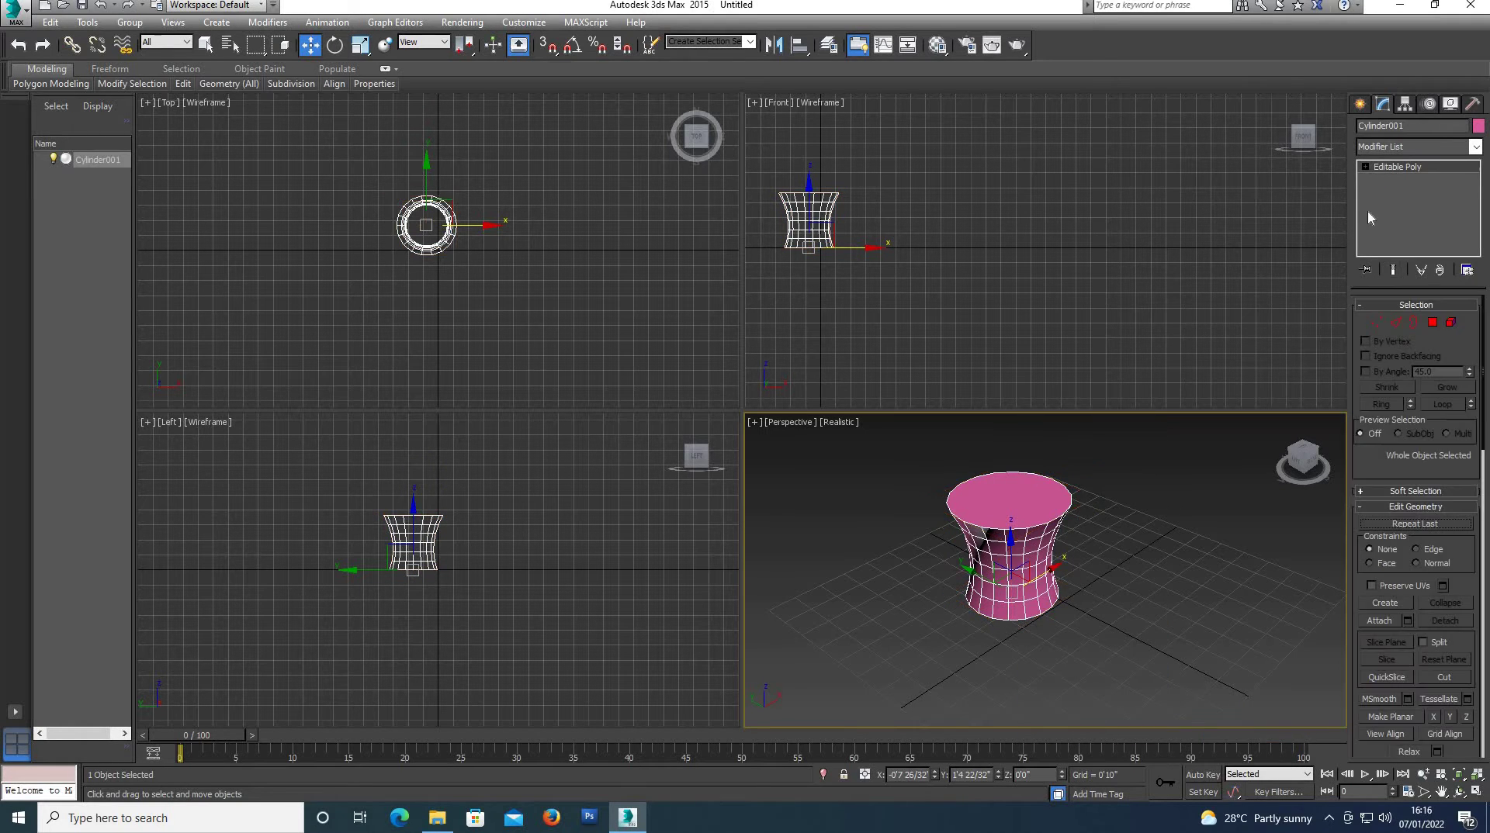
{"action": "left_click", "coordinate": [1433, 322]}
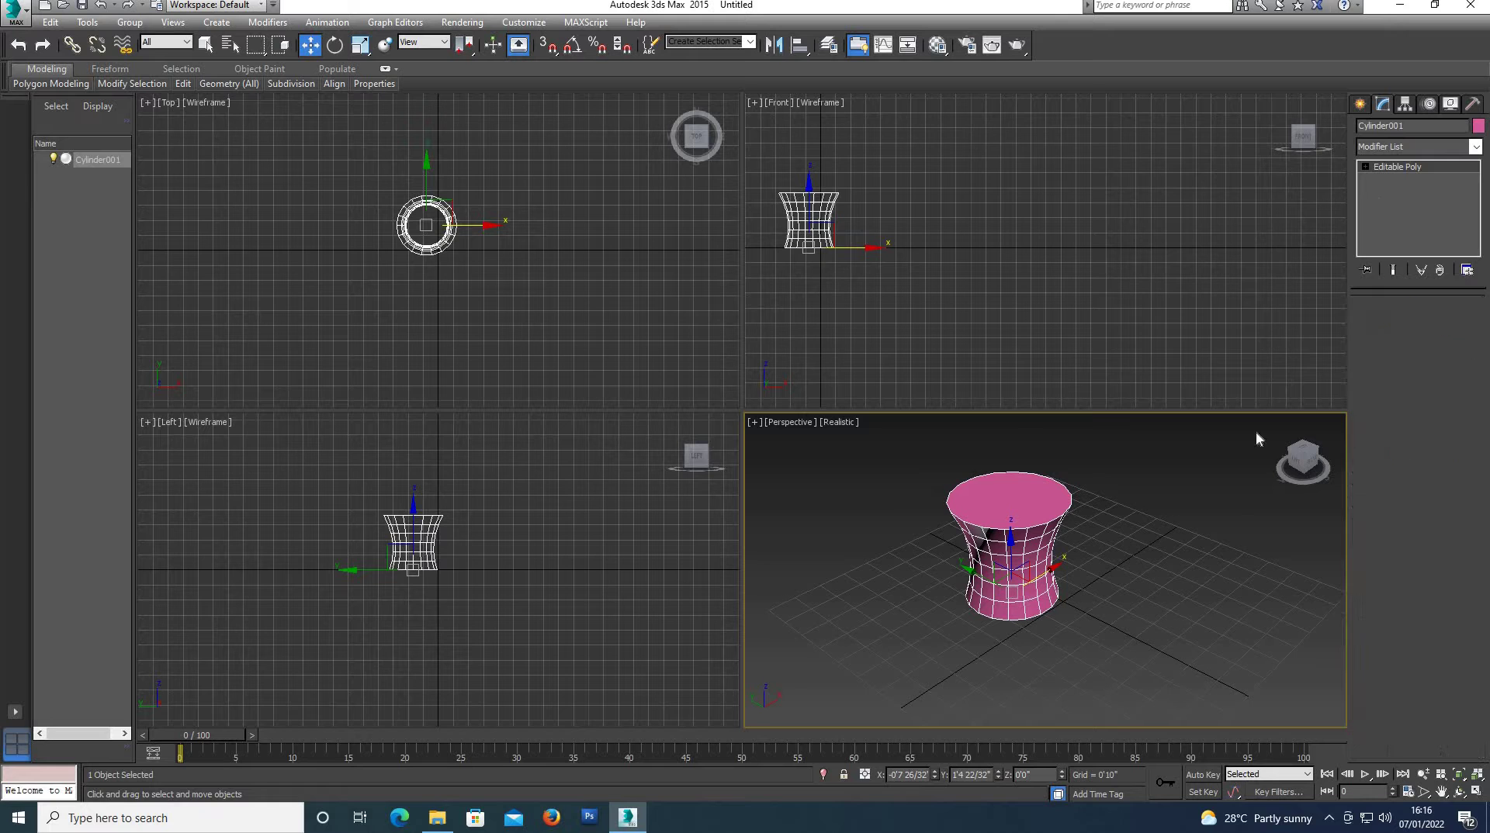
{"action": "left_click", "coordinate": [996, 506]}
{"action": "key", "text": "Delete"}
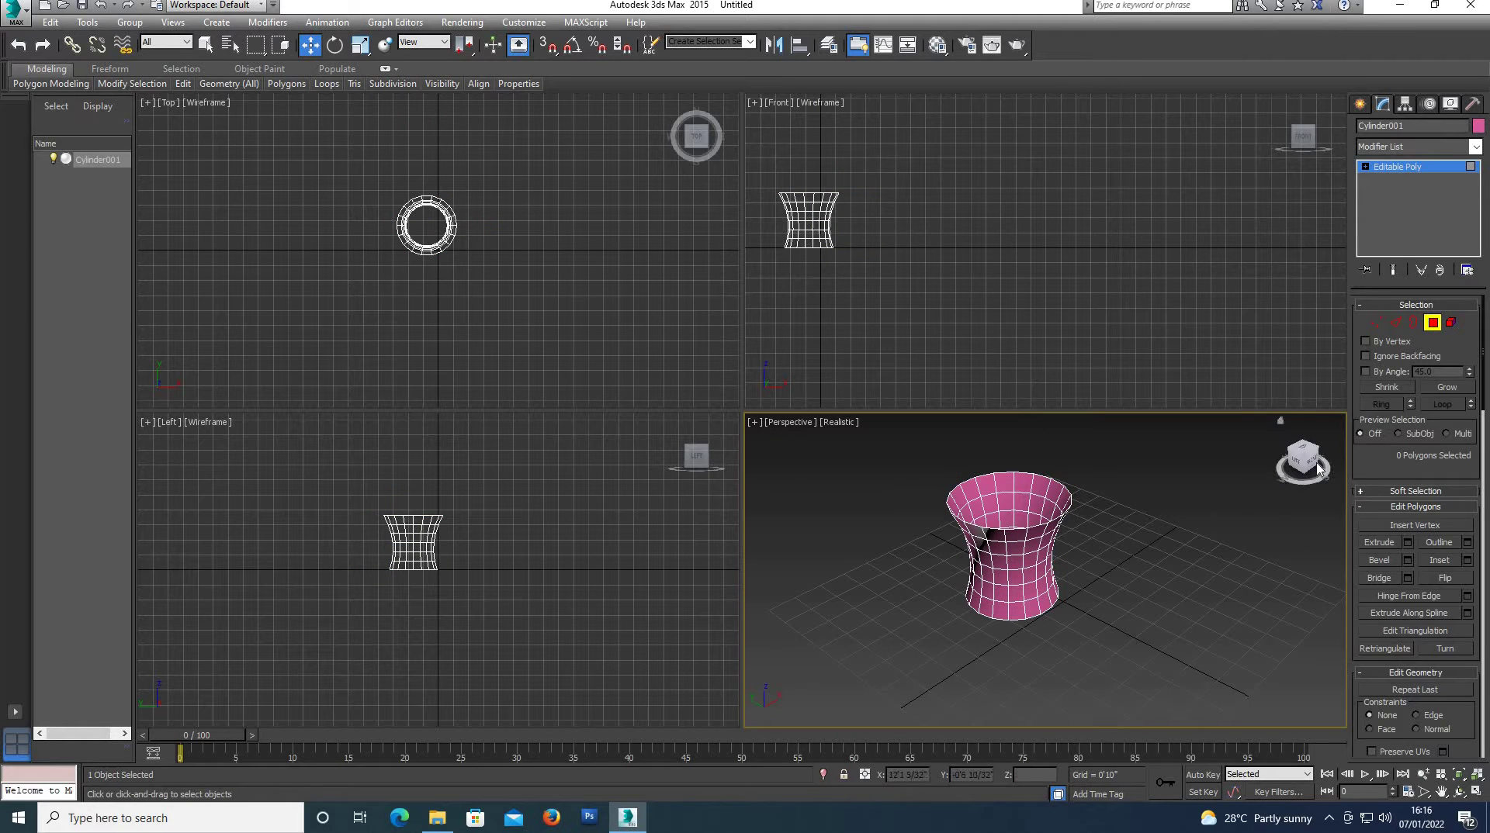
{"action": "middle_click_drag", "start_coordinate": [1125, 543], "coordinate": [1125, 589], "text": "alt"}
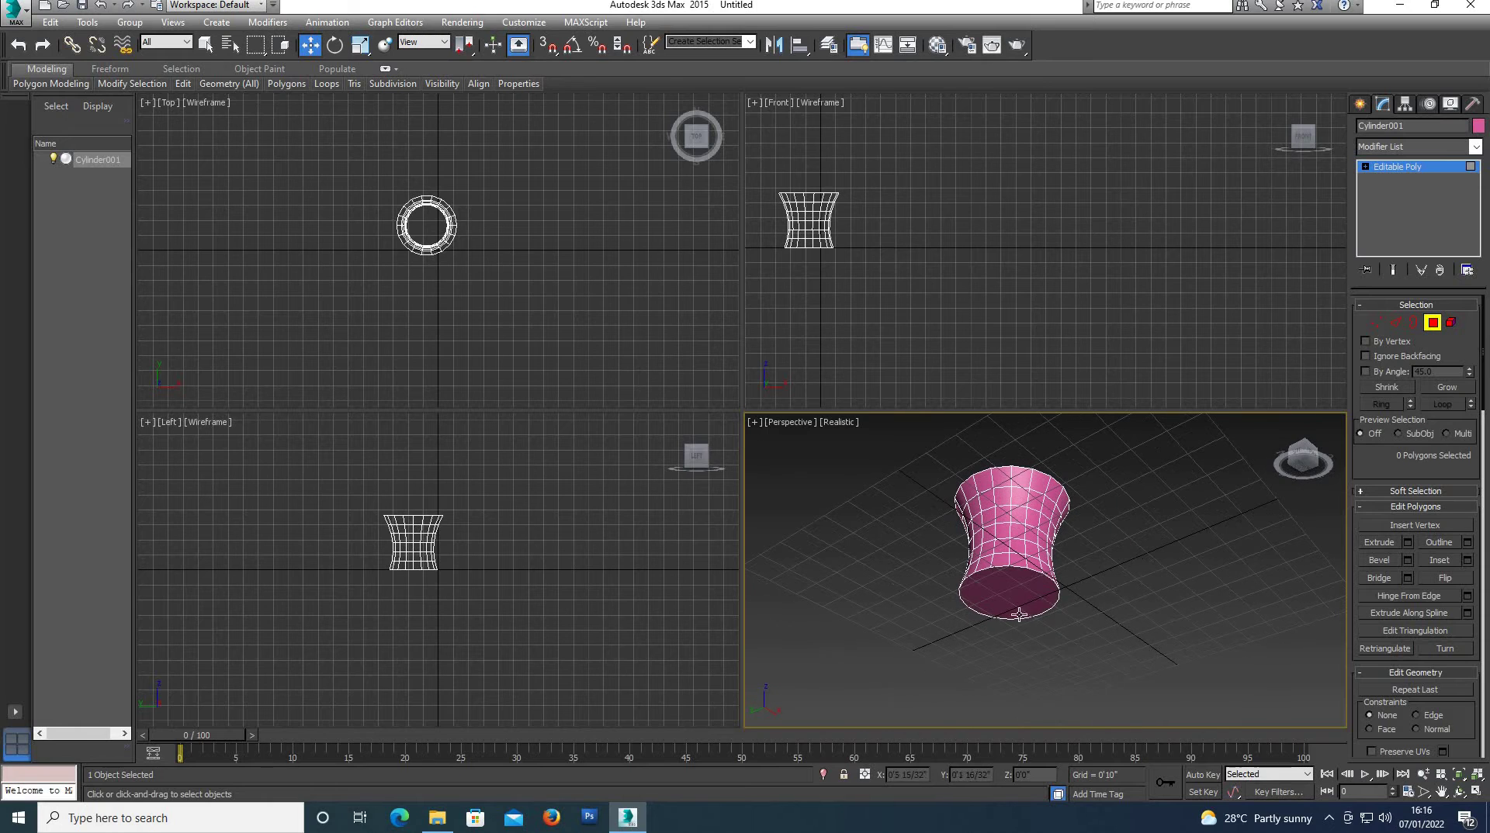
Step: Detach the hourglass's bottom cap polygon as a separate object named Object001
{"action": "left_click", "coordinate": [1009, 597]}
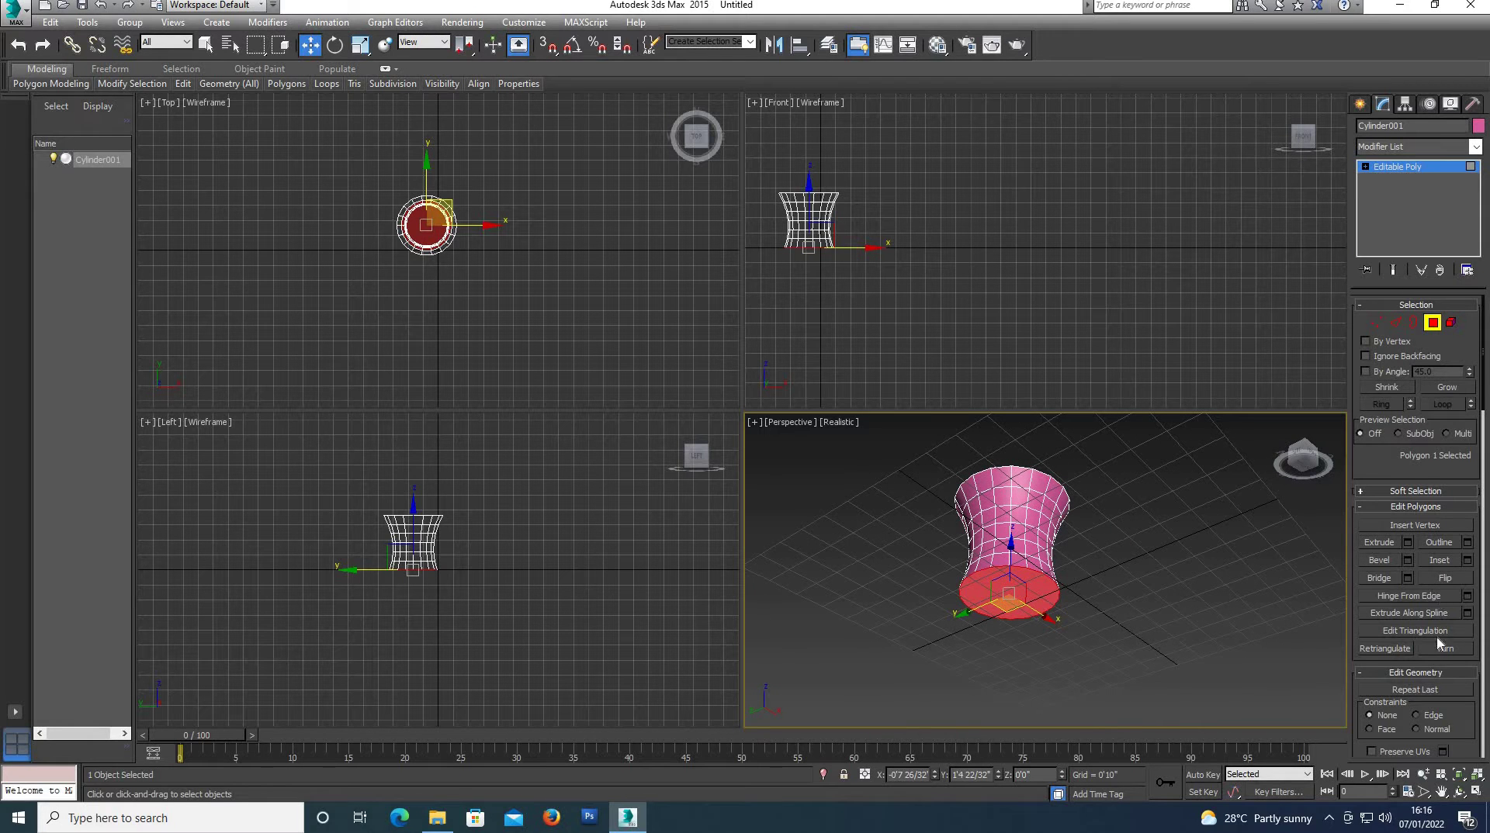
{"action": "scroll", "coordinate": [1436, 635], "scroll_direction": "down", "scroll_amount": 1}
{"action": "scroll", "coordinate": [1436, 636], "scroll_direction": "down", "scroll_amount": 1}
{"action": "scroll", "coordinate": [1436, 636], "scroll_direction": "down", "scroll_amount": 2}
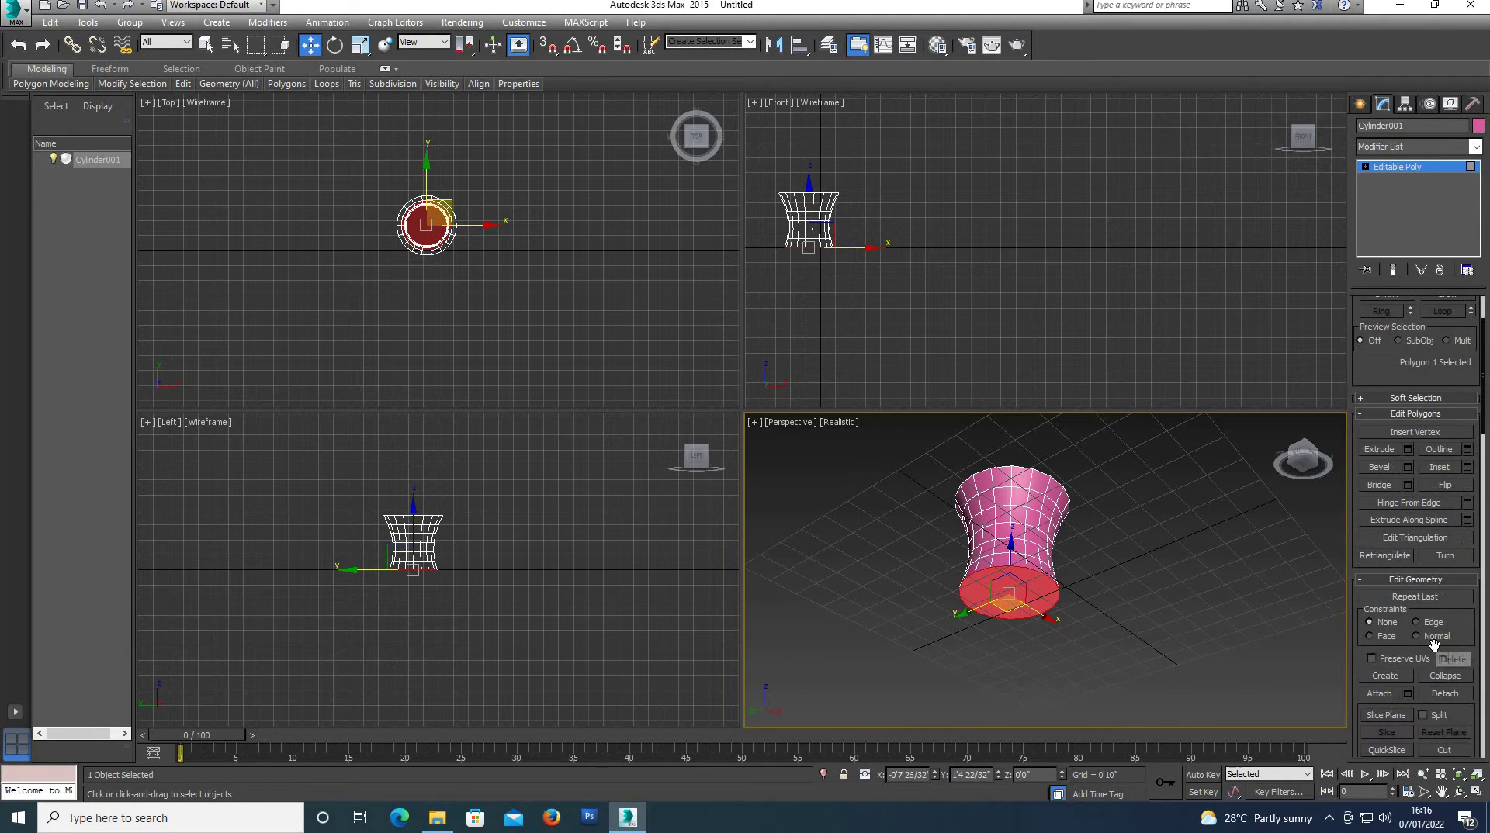
{"action": "left_click", "coordinate": [1445, 693]}
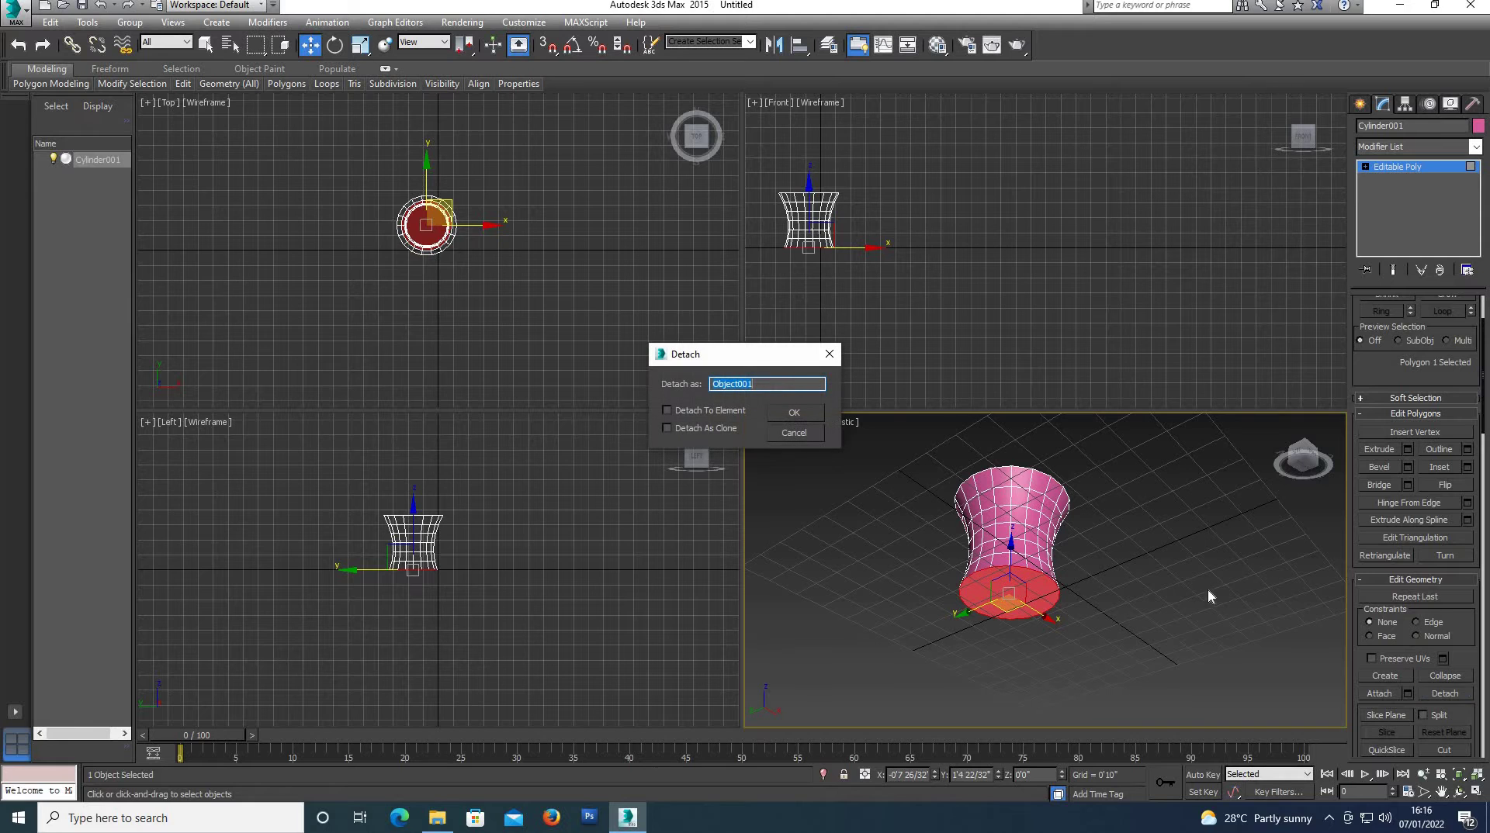
{"action": "left_click", "coordinate": [798, 415]}
{"action": "mouse_move", "coordinate": [1306, 462]}
{"action": "left_mouse_down"}
{"action": "mouse_move", "coordinate": [1304, 449]}
{"action": "mouse_move", "coordinate": [1304, 466]}
{"action": "left_mouse_up"}
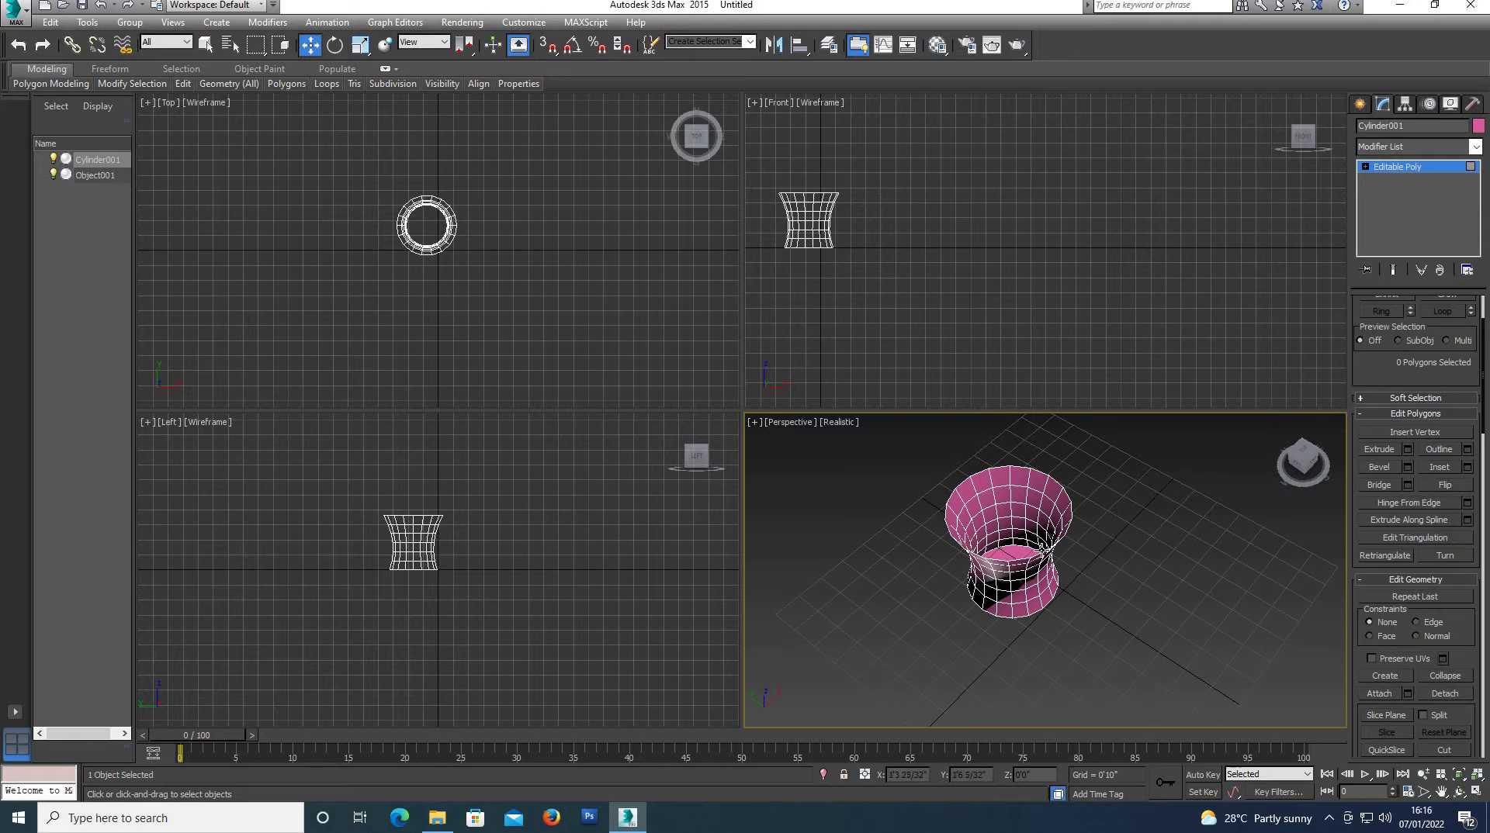
Step: Add a Lattice modifier set to Struts Only from Edges with a 0.1-inch strut radius
{"action": "left_click", "coordinate": [1040, 560]}
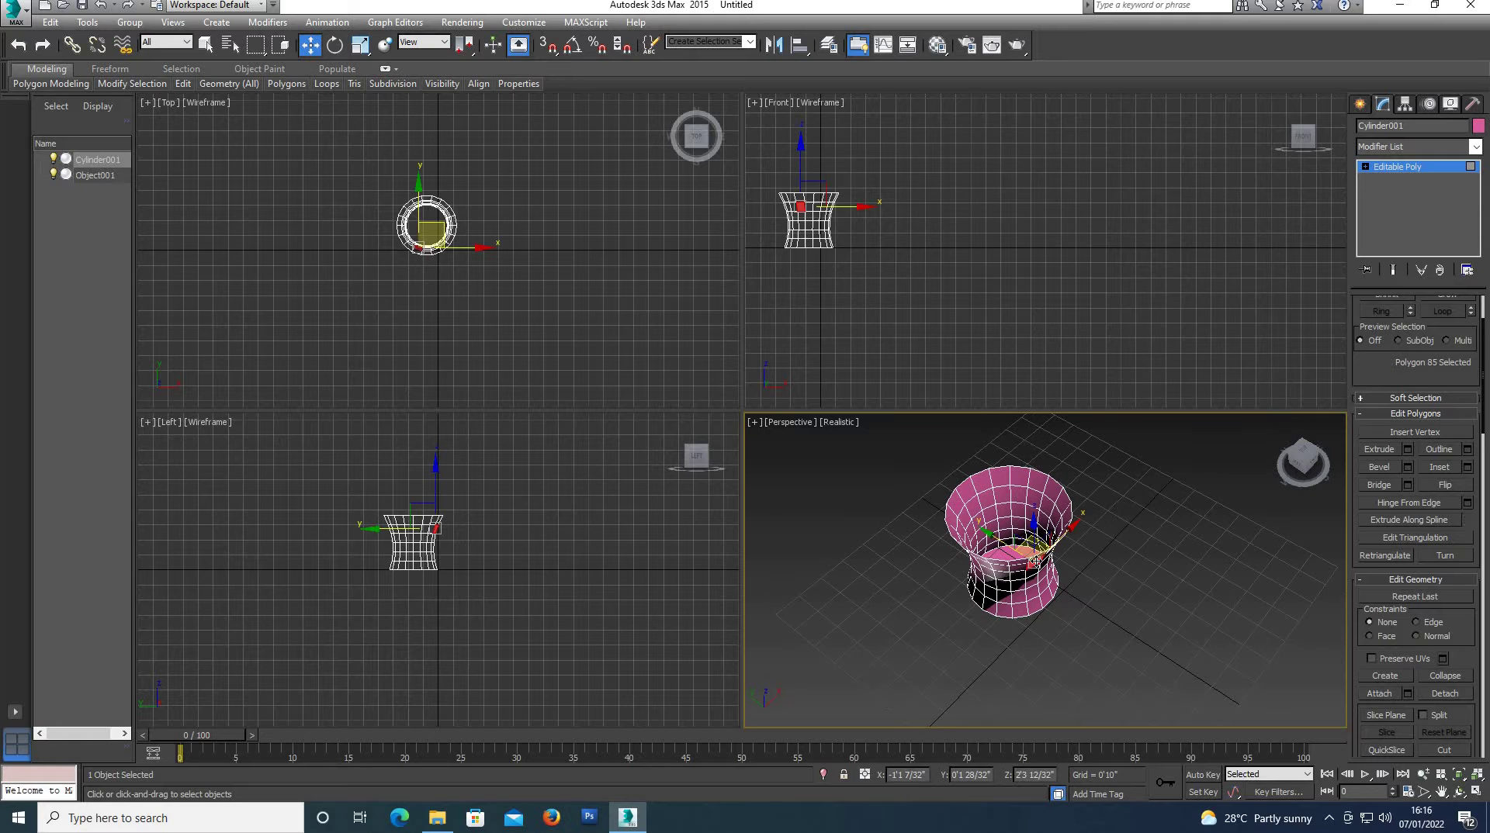
{"action": "left_click", "coordinate": [1379, 148]}
{"action": "key", "text": "l"}
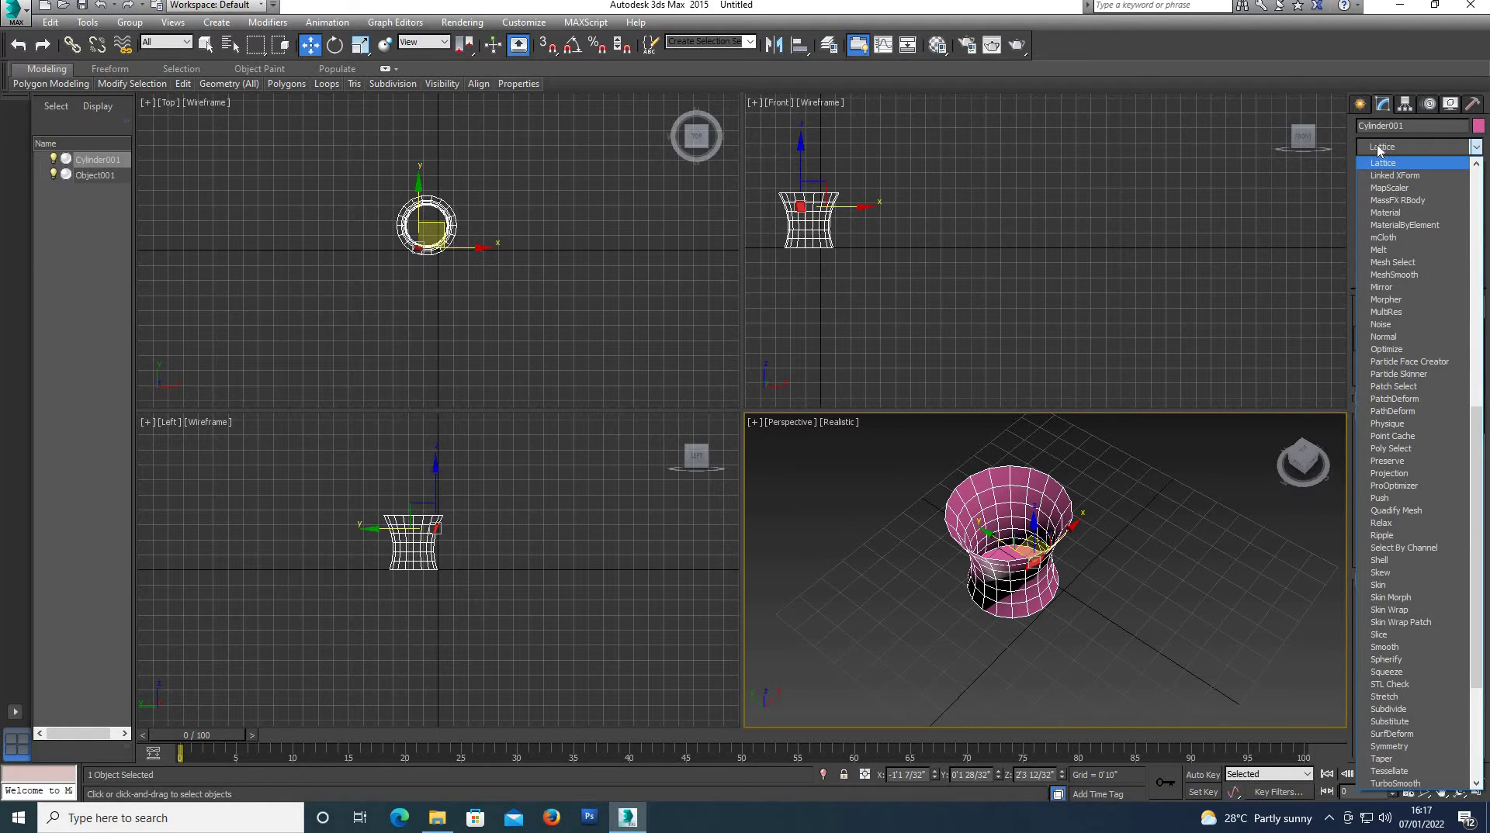
{"action": "left_click", "coordinate": [1383, 164]}
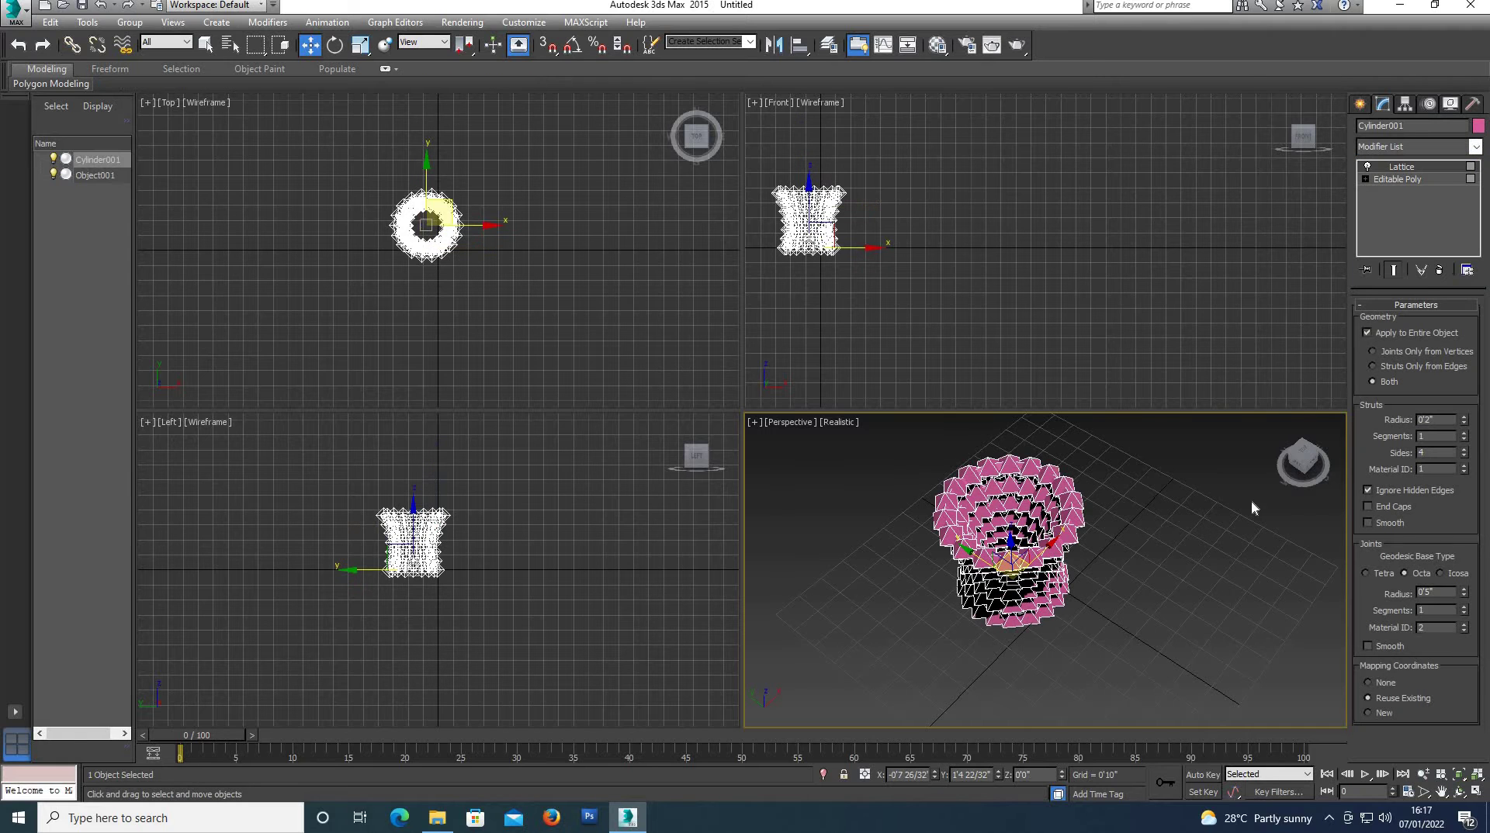
{"action": "left_click_drag", "start_coordinate": [1303, 464], "coordinate": [1311, 465]}
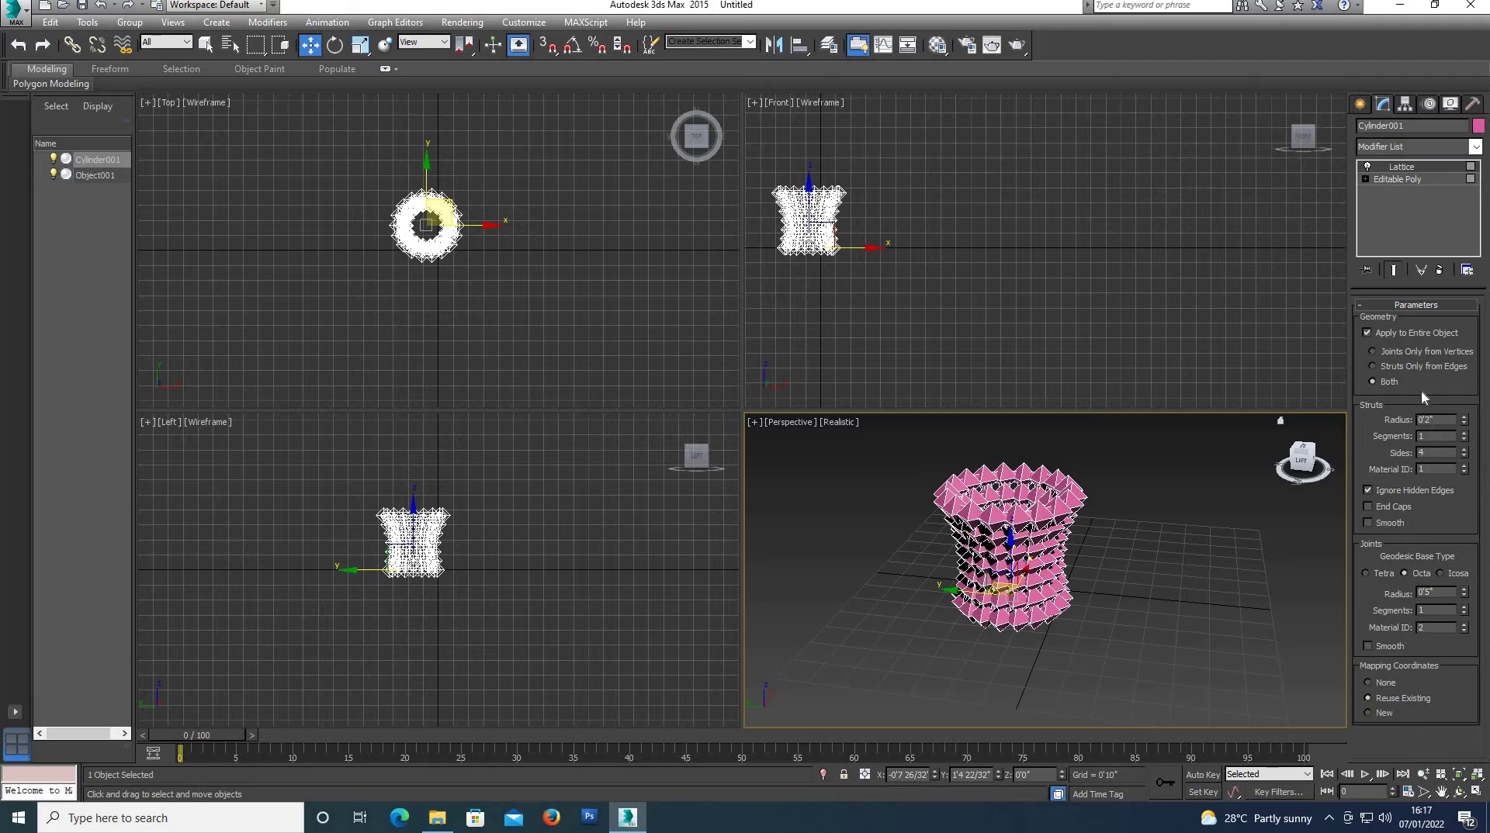
{"action": "left_click", "coordinate": [1372, 366]}
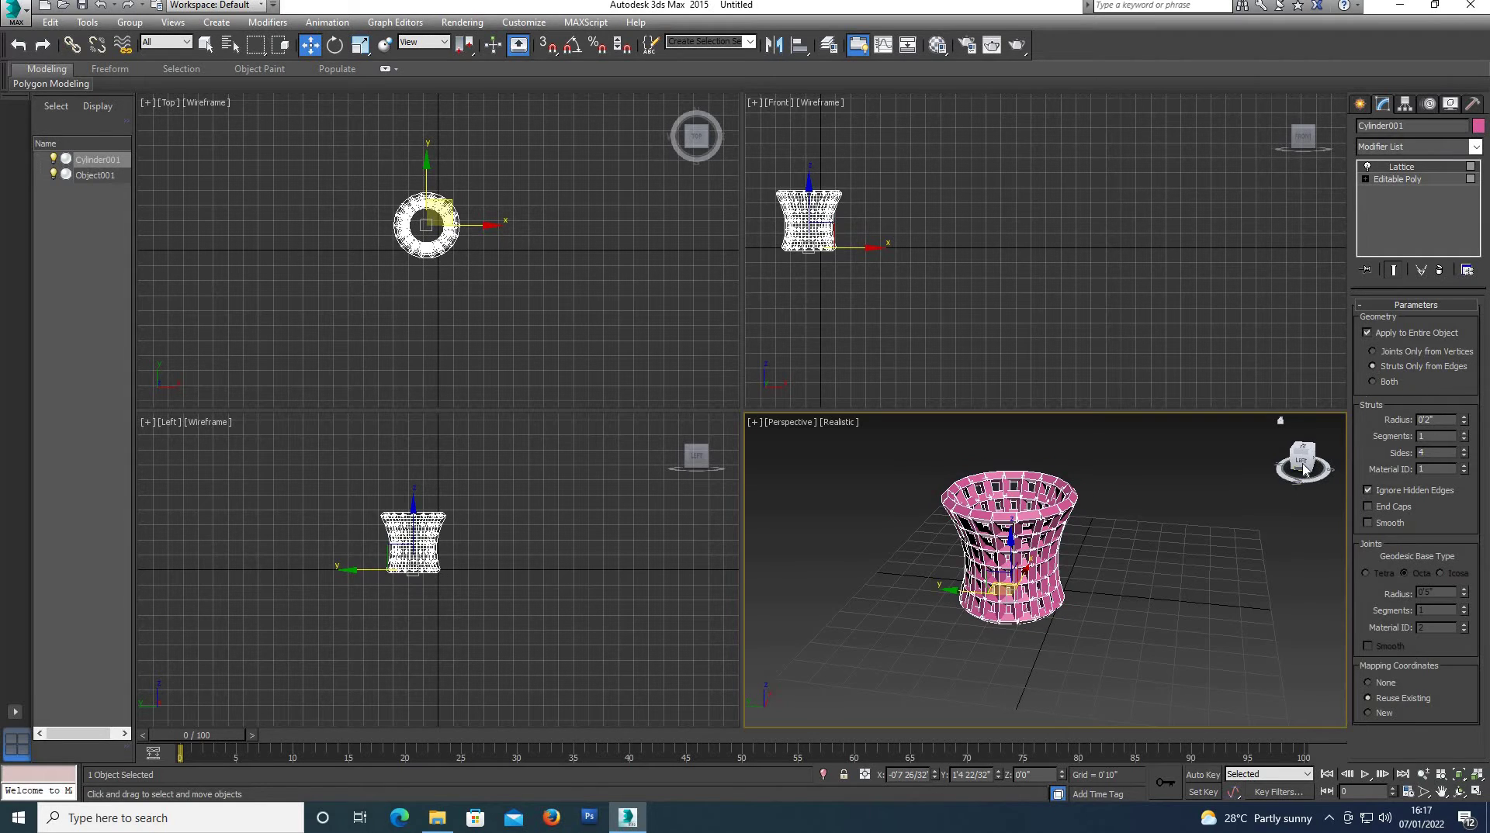
{"action": "left_click_drag", "start_coordinate": [1307, 469], "coordinate": [1312, 468]}
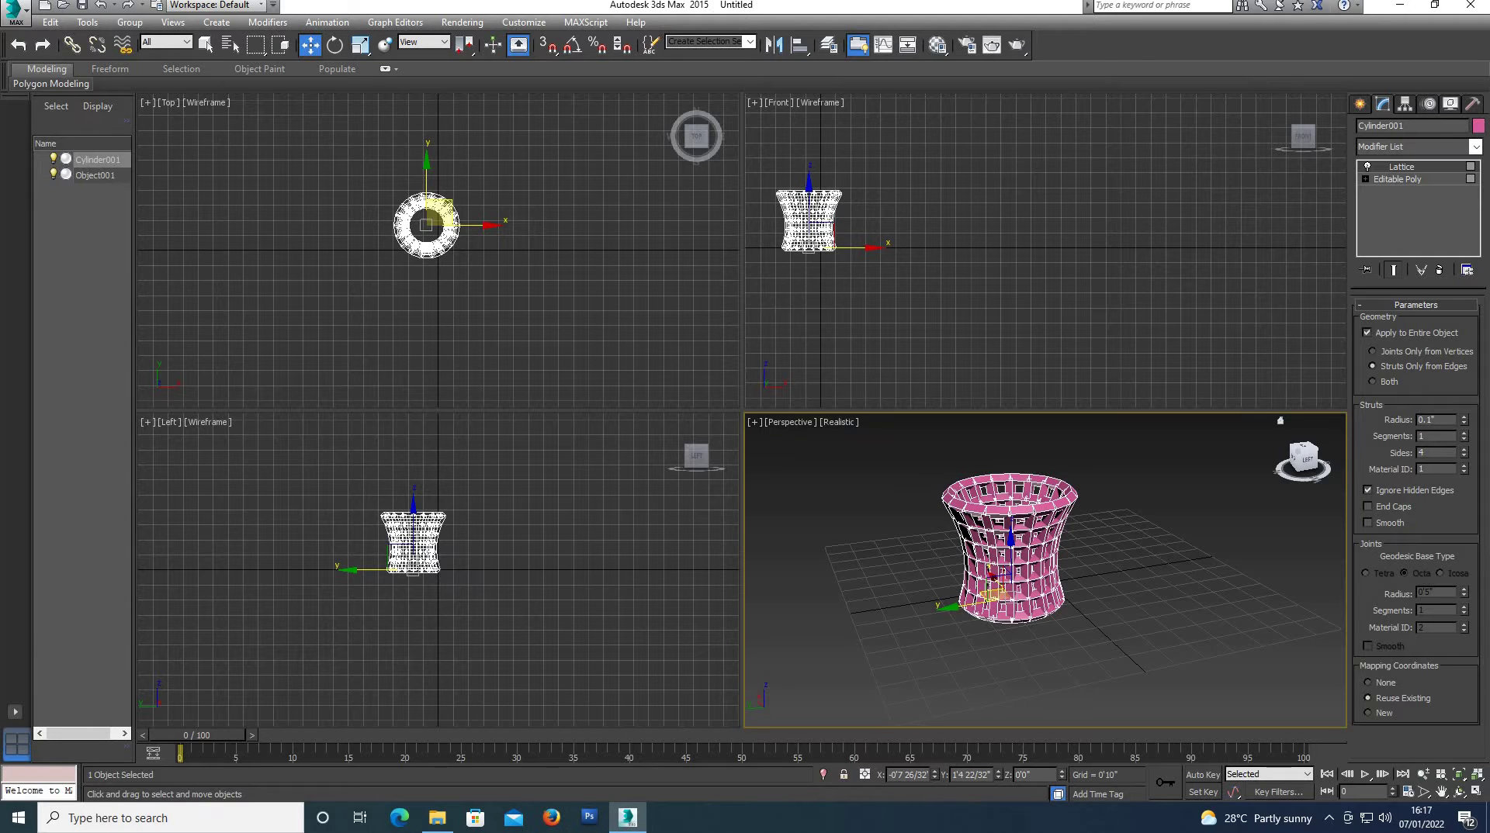
{"action": "key", "text": "Return"}
Step: Thicken the lattice struts to a 9/32-inch radius
{"action": "left_click", "coordinate": [1256, 601]}
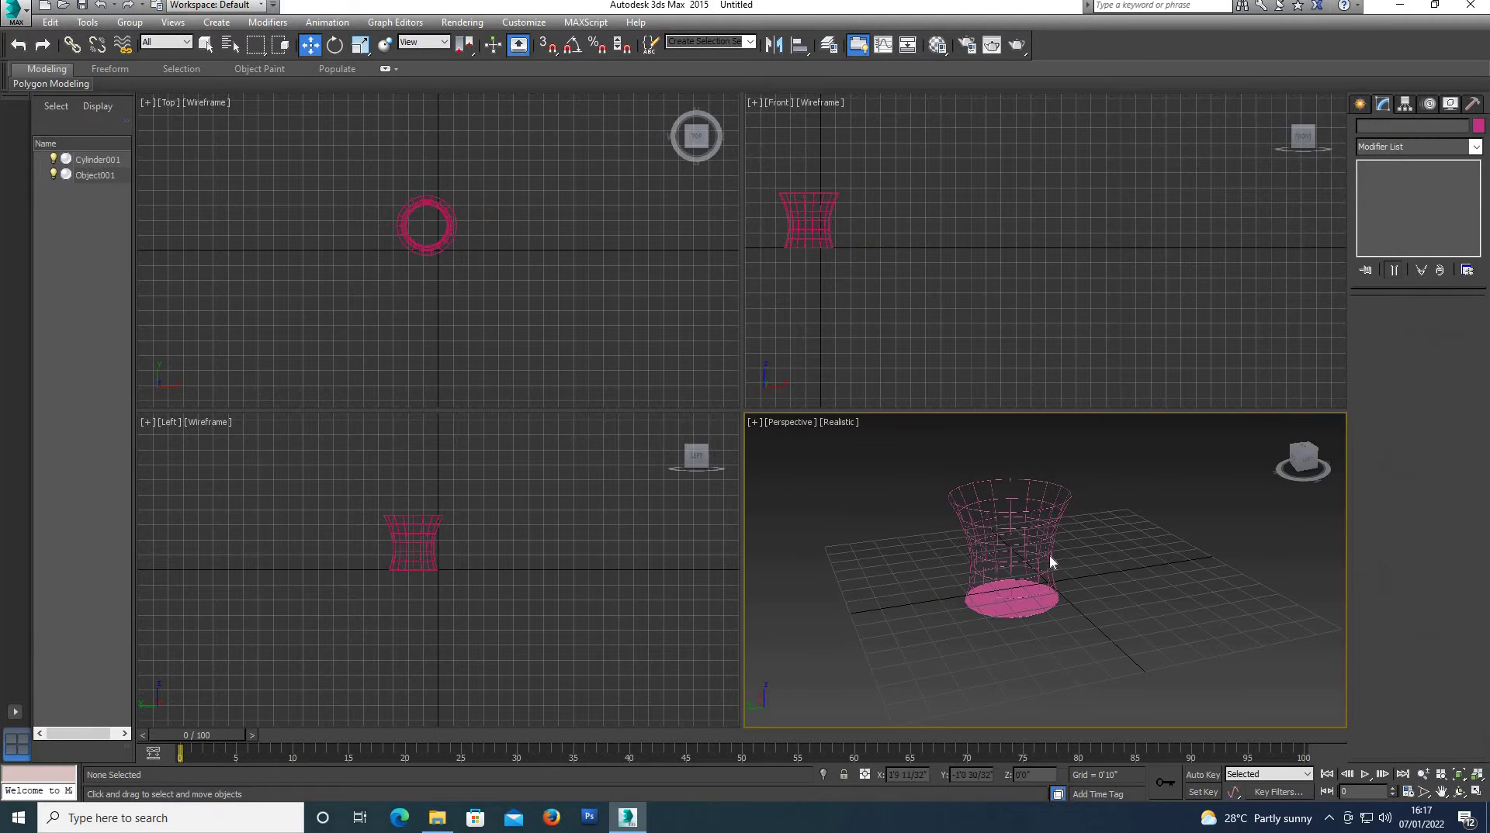
{"action": "scroll", "coordinate": [1040, 566], "scroll_direction": "up", "scroll_amount": 3}
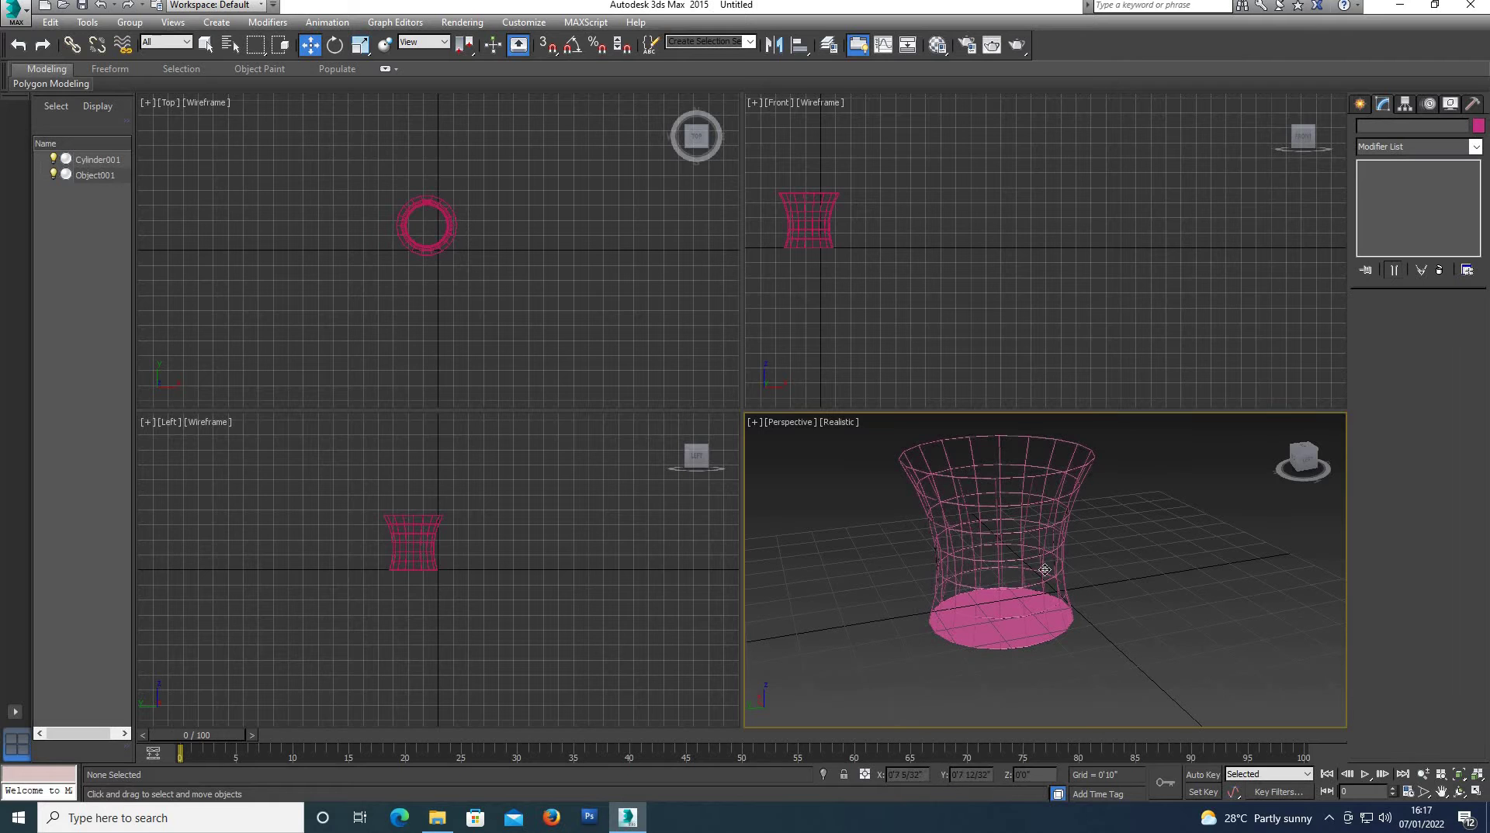
{"action": "left_click", "coordinate": [1019, 586]}
{"action": "left_click_drag", "start_coordinate": [1295, 463], "coordinate": [1300, 466]}
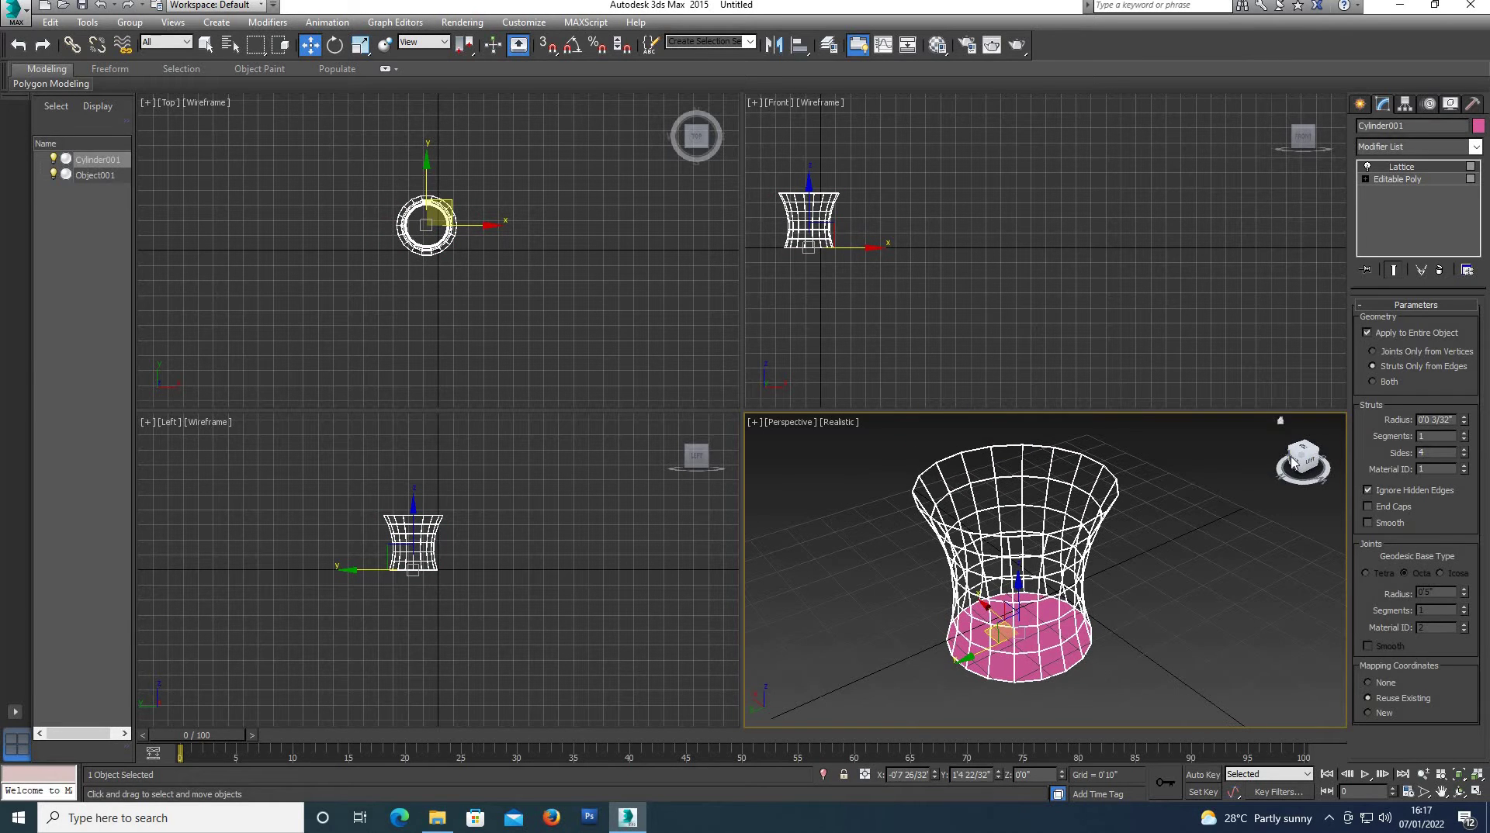
{"action": "left_click", "coordinate": [1464, 419]}
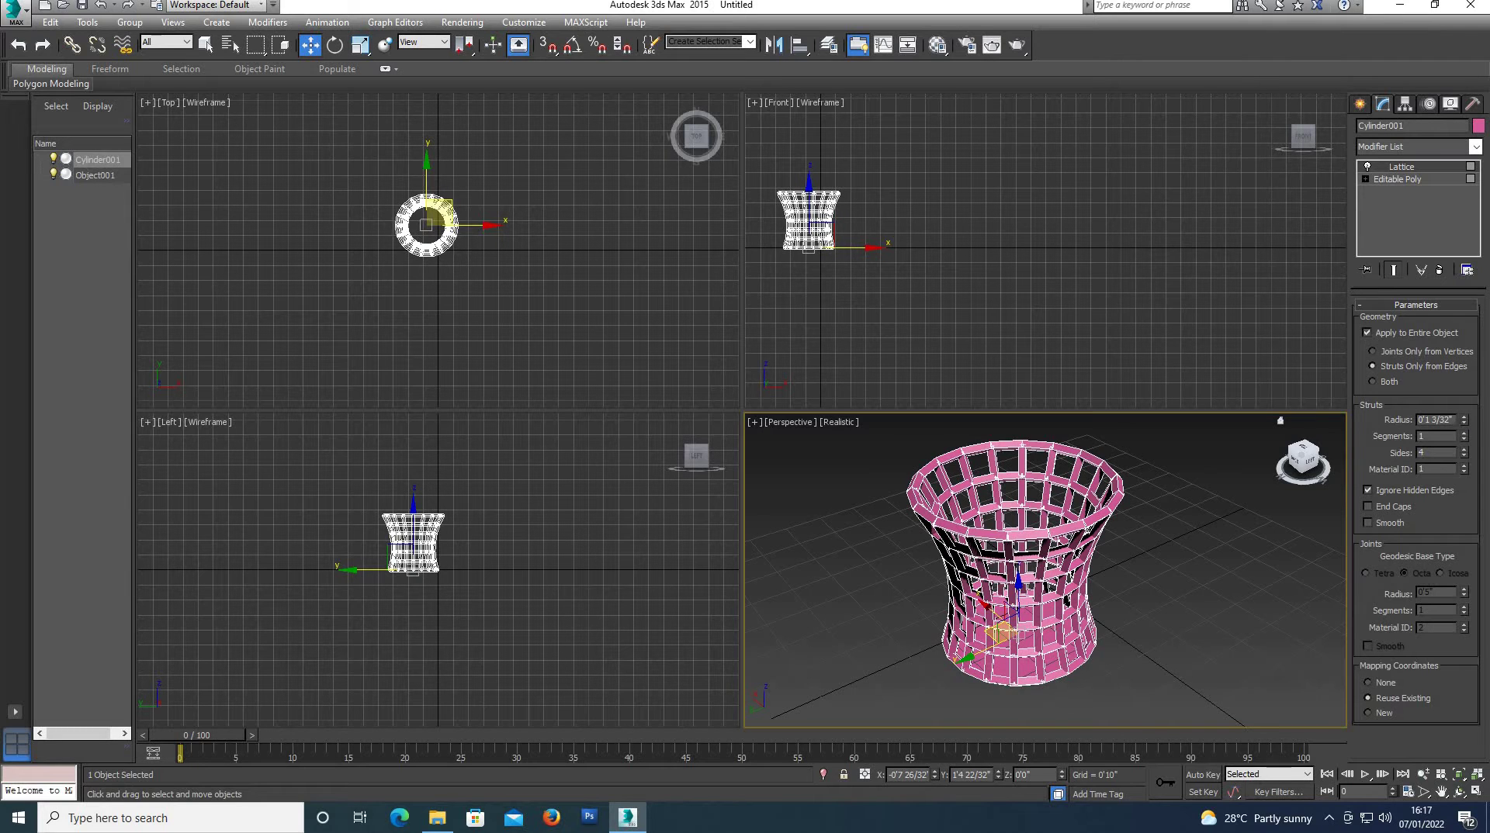
{"action": "type", "text": "0"}
{"action": "key", "text": "Return"}
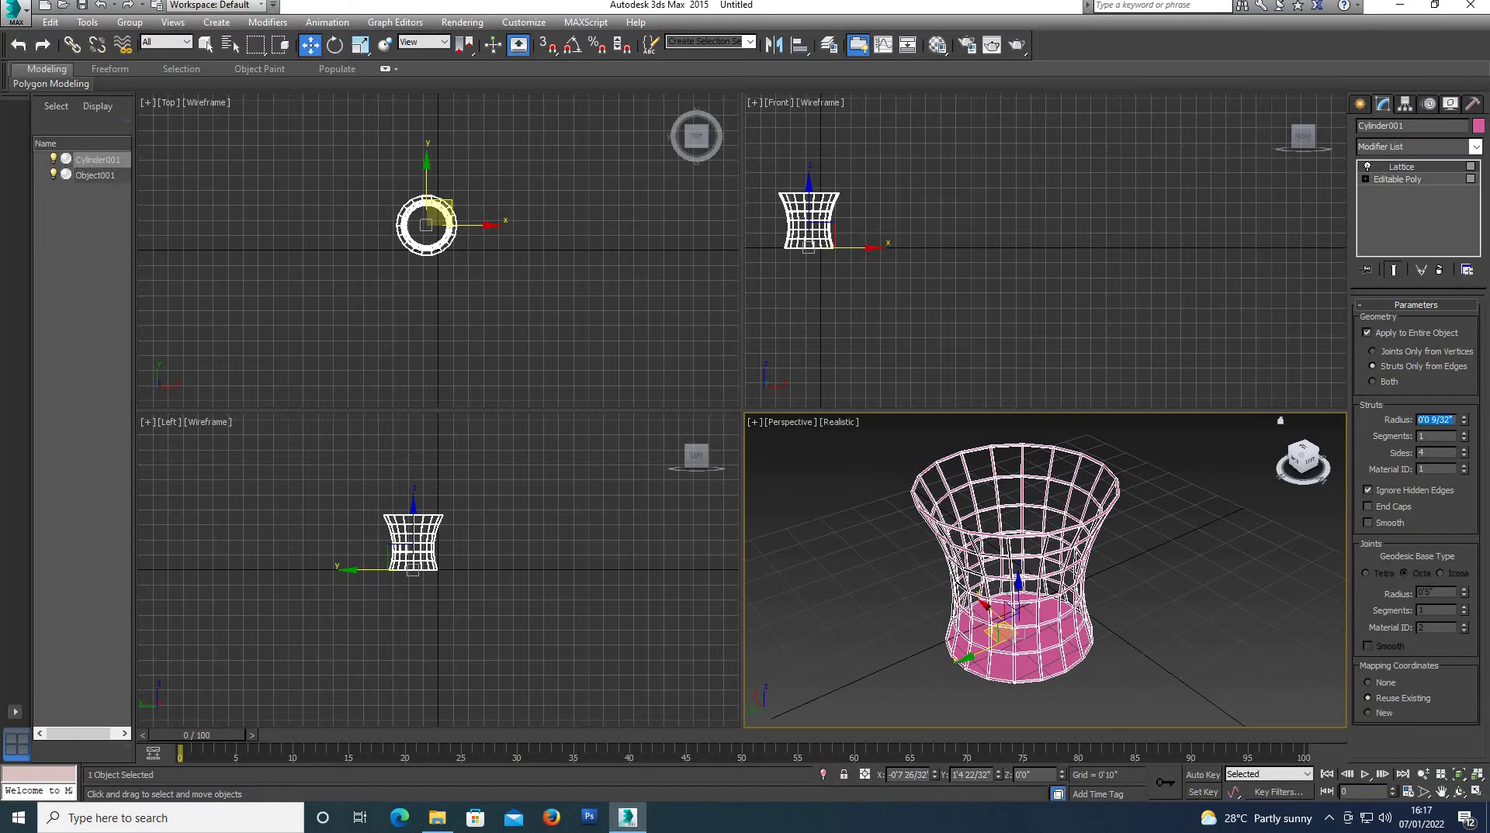
Step: Change the basket's object color to black
{"action": "right_click", "coordinate": [1026, 620]}
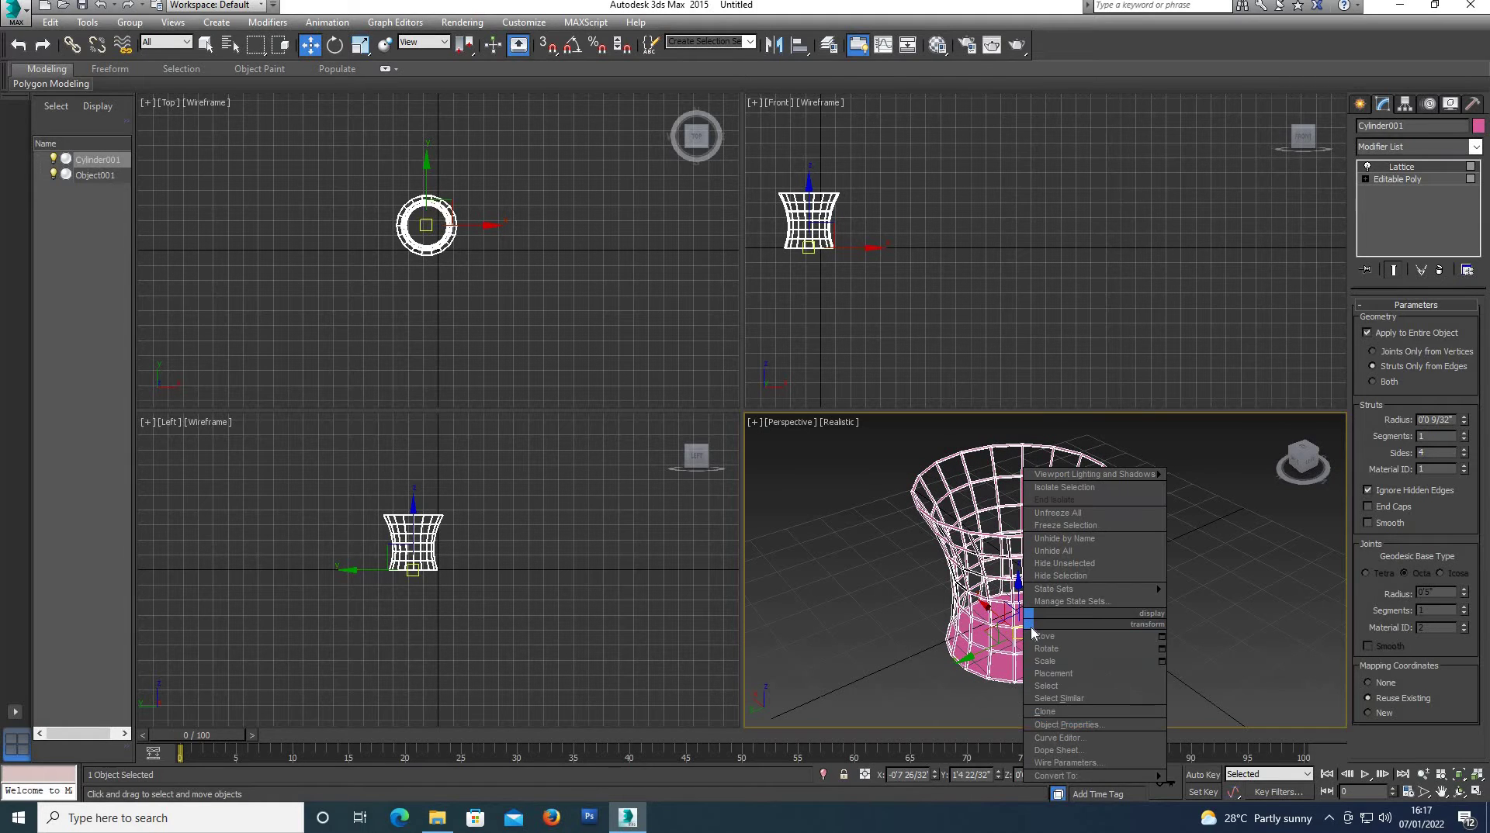
{"action": "left_click", "coordinate": [1477, 125]}
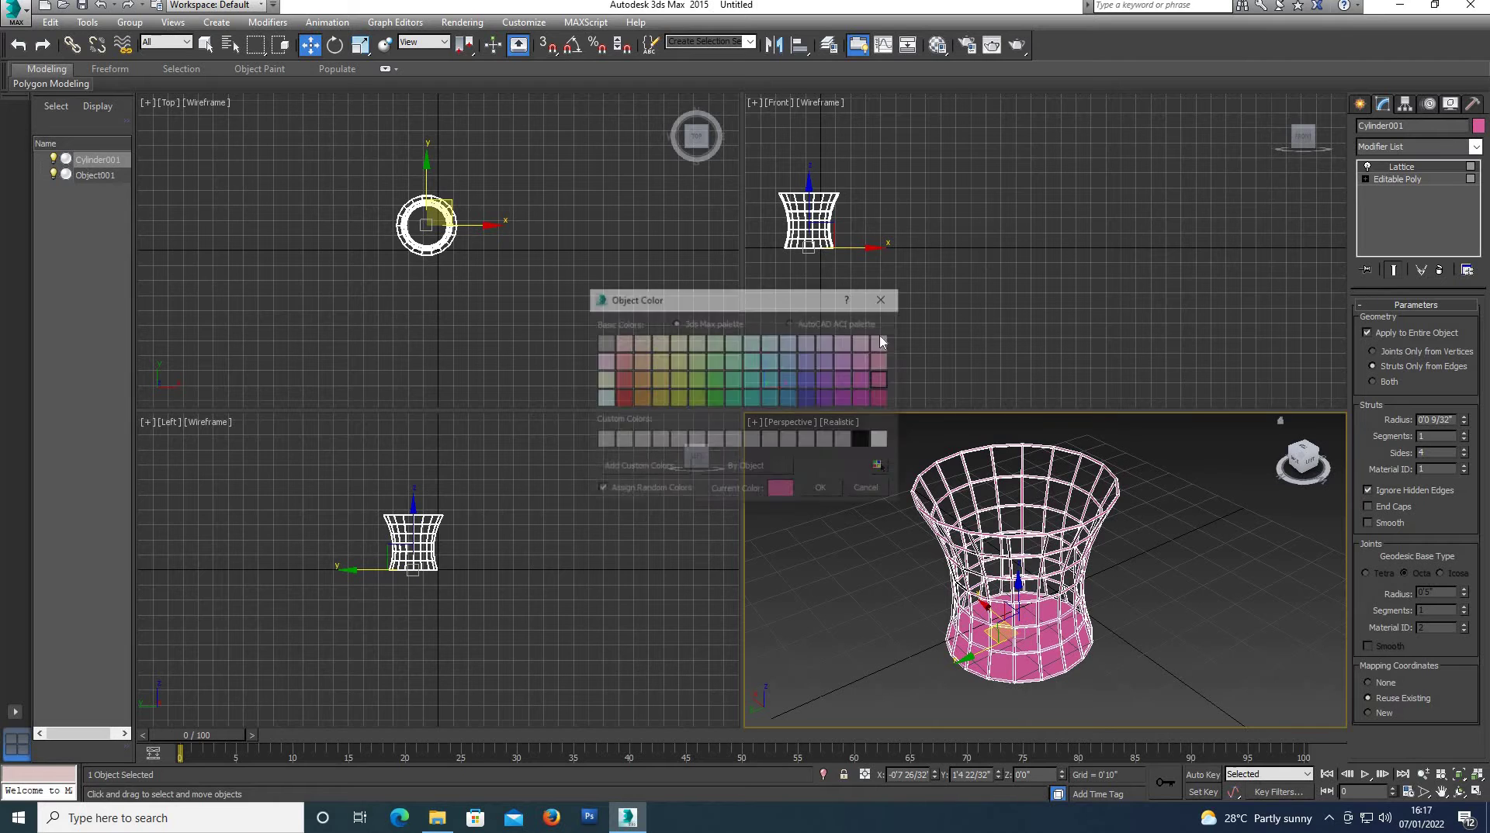
{"action": "left_click", "coordinate": [859, 439]}
{"action": "left_click", "coordinate": [812, 489]}
{"action": "left_click", "coordinate": [802, 551]}
Step: Zoom the Perspective view out and show the Standard Primitives creation list
{"action": "scroll", "coordinate": [770, 574], "scroll_direction": "down", "scroll_amount": 3}
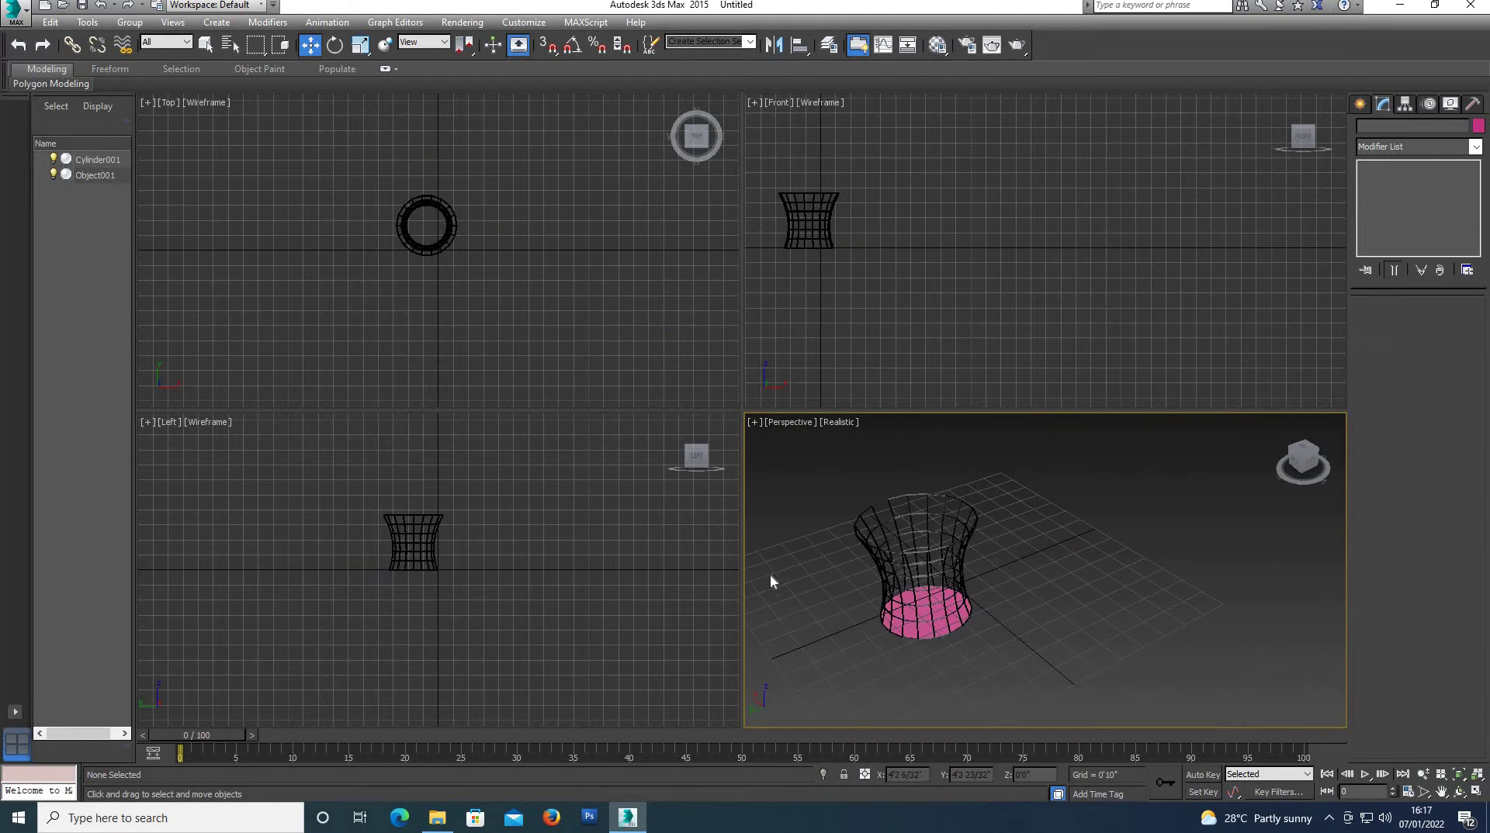
{"action": "scroll", "coordinate": [1003, 635], "scroll_direction": "up", "scroll_amount": 4}
{"action": "scroll", "coordinate": [843, 616], "scroll_direction": "down", "scroll_amount": 2}
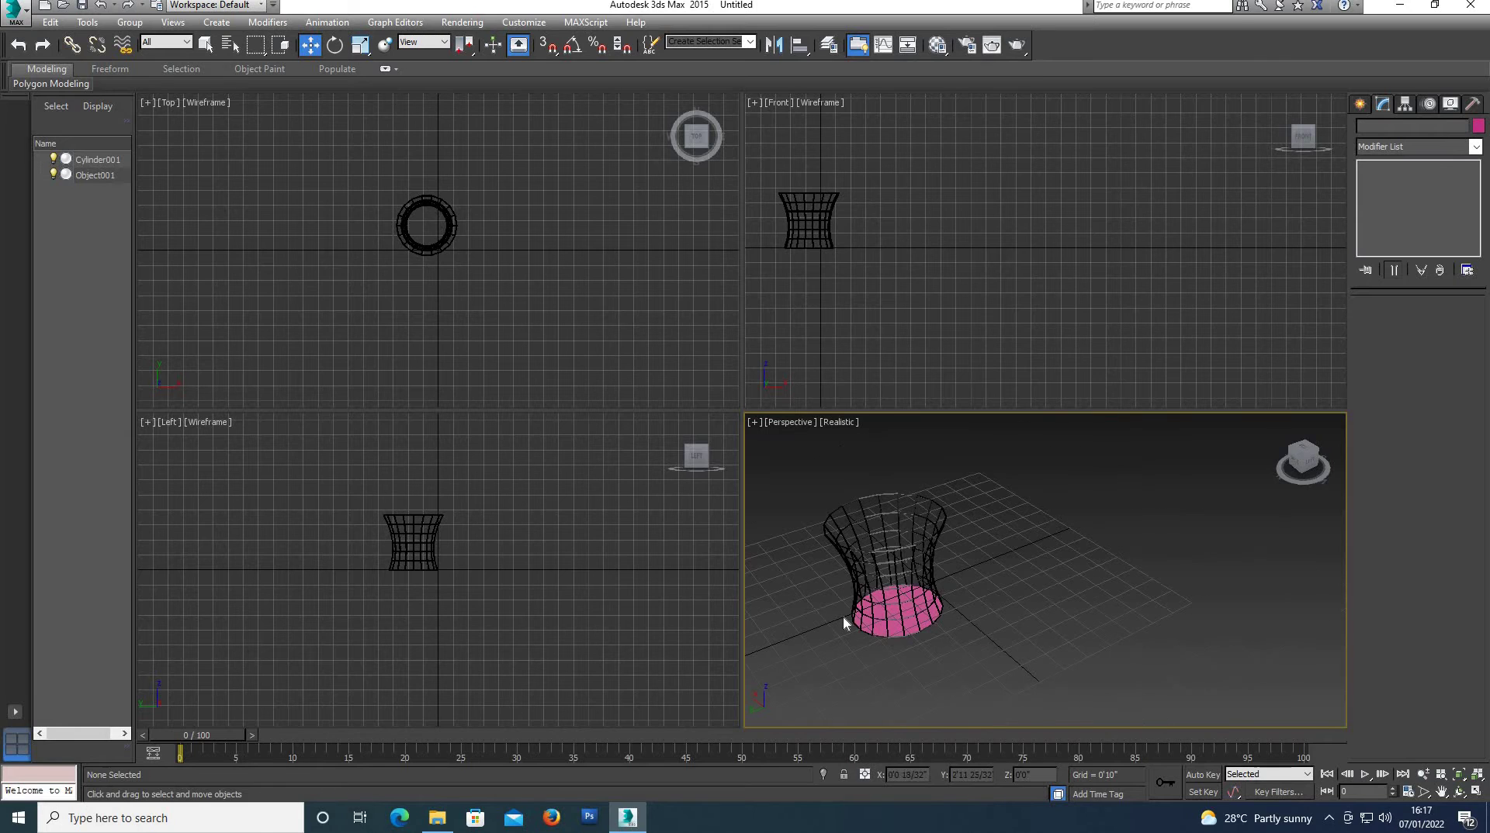
{"action": "left_click", "coordinate": [1360, 104]}
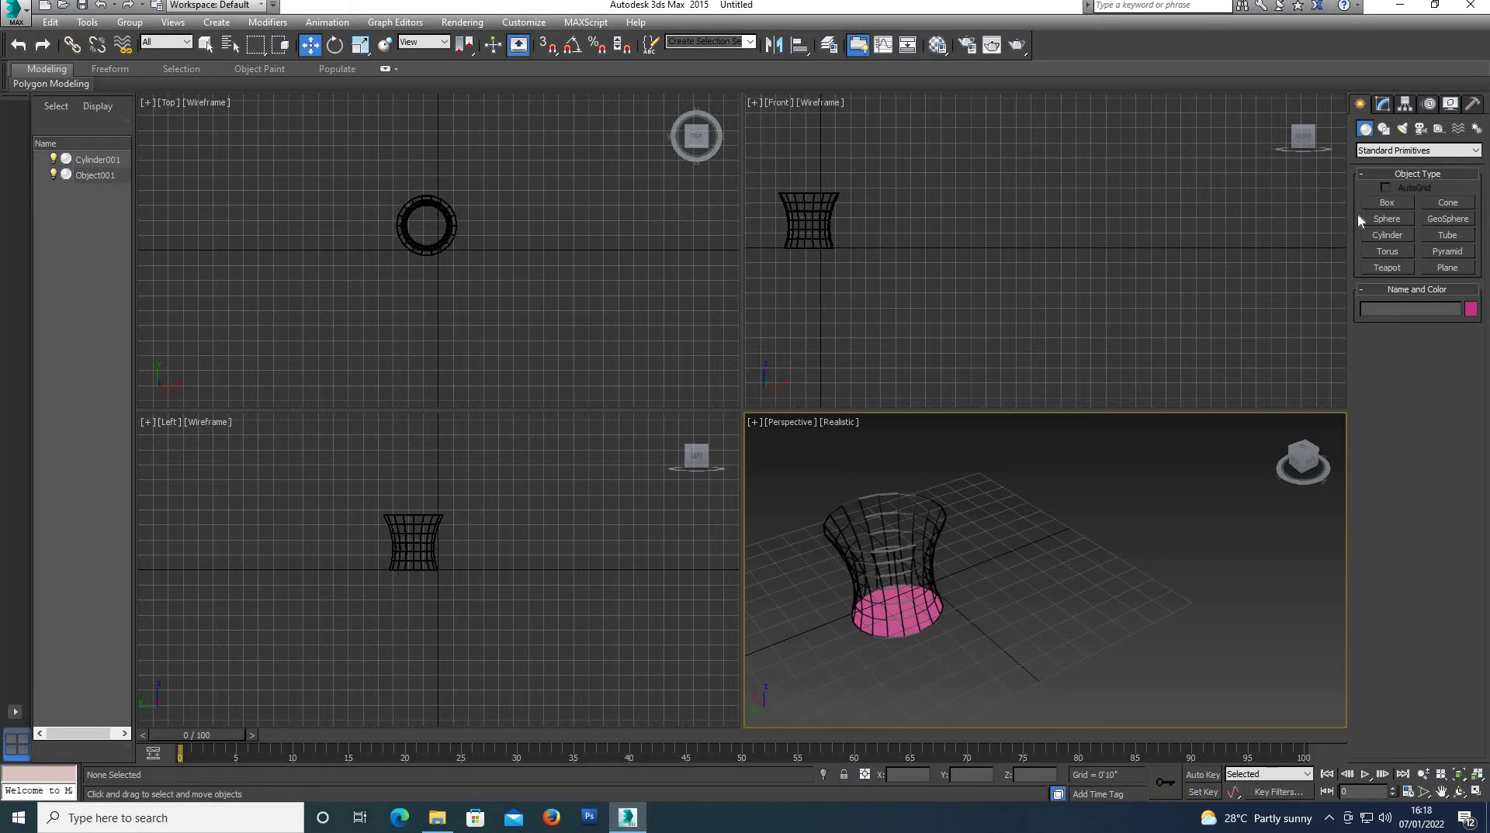
Step: Draw a plane in the Front viewport to the right of the basket
{"action": "left_click", "coordinate": [1450, 267]}
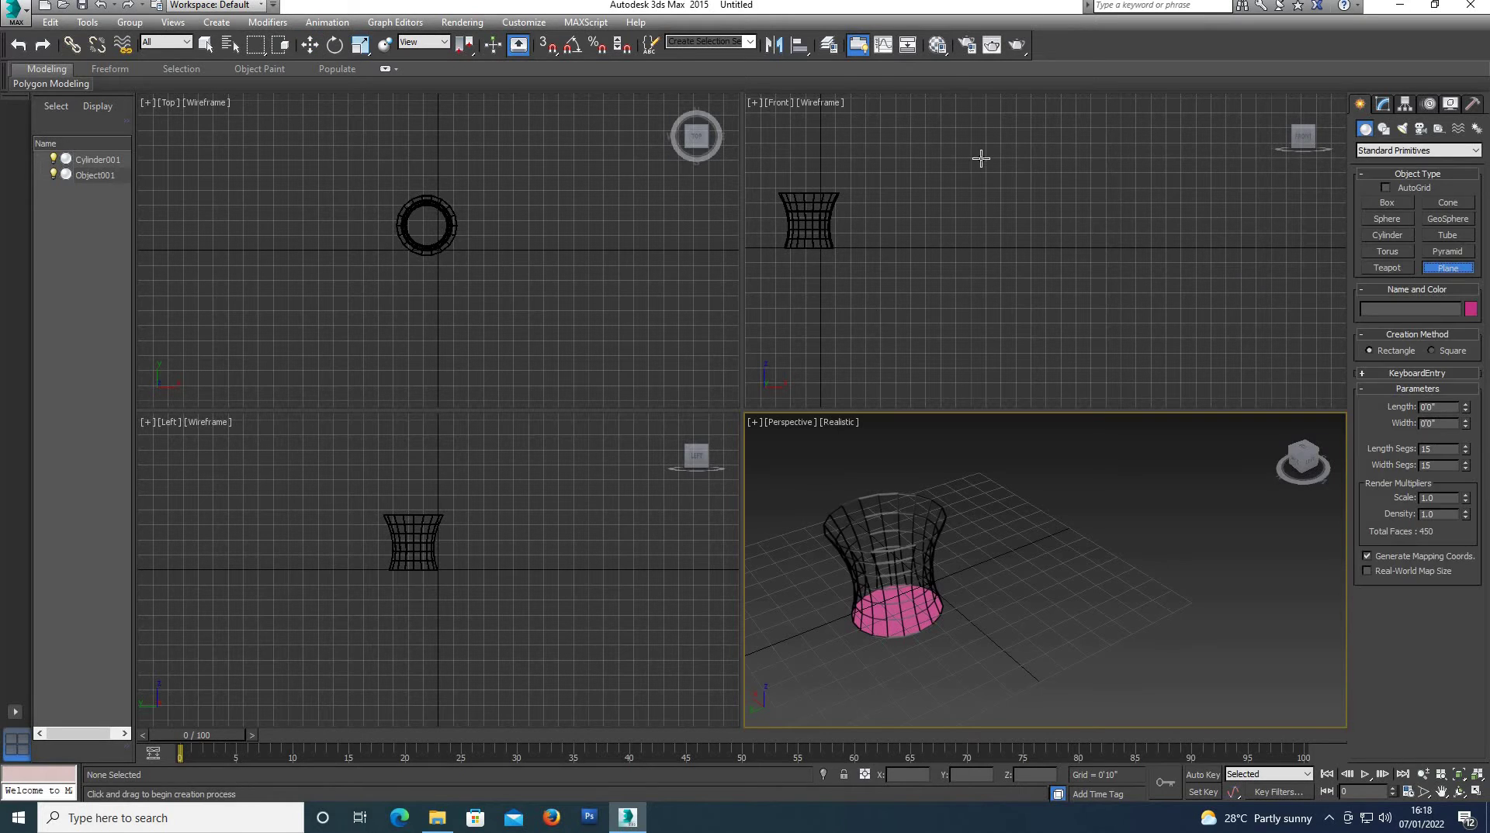
{"action": "left_click_drag", "start_coordinate": [981, 155], "coordinate": [1125, 347]}
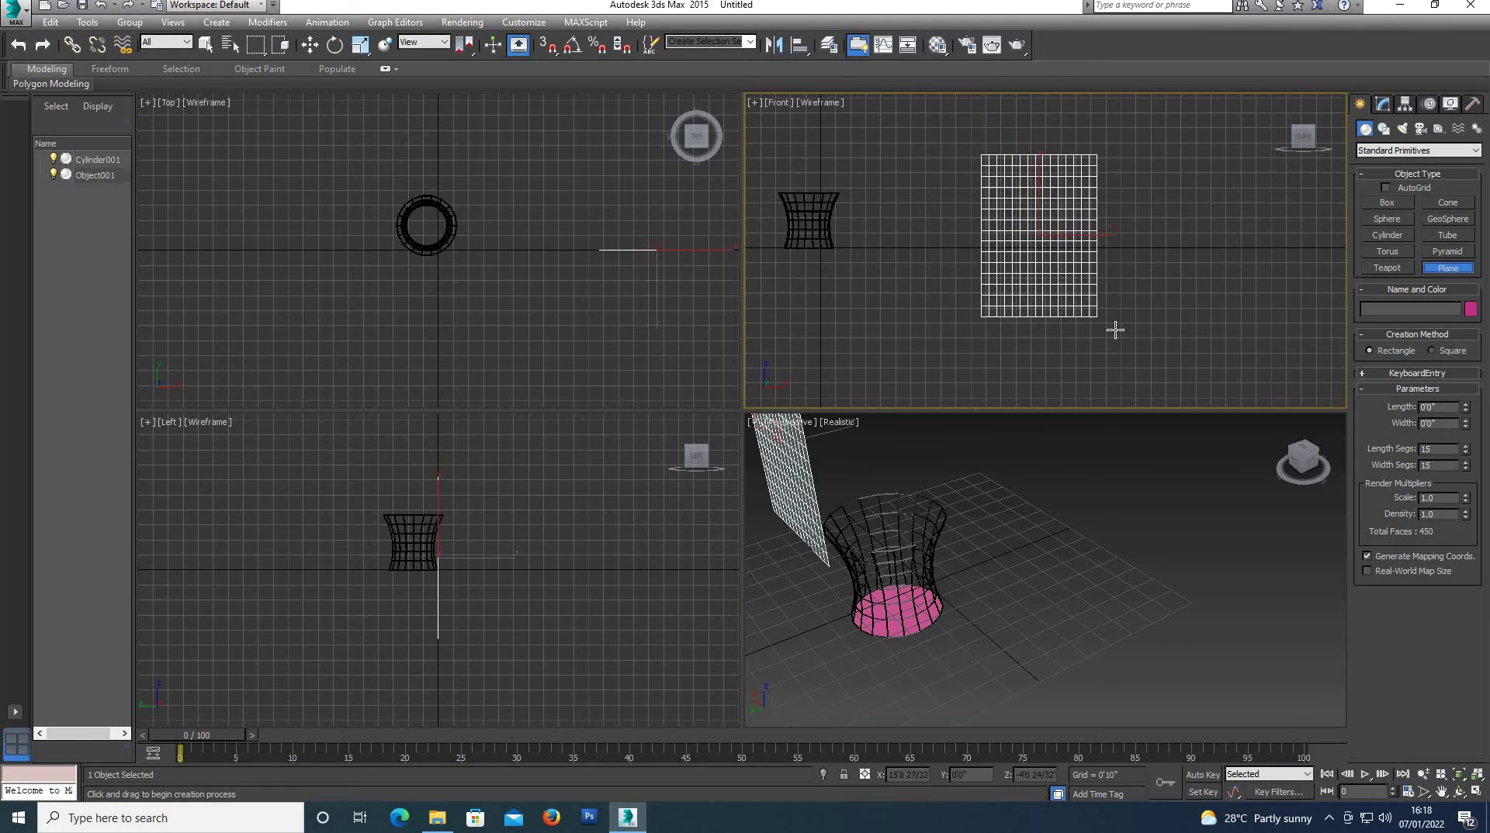
{"action": "left_click_drag", "start_coordinate": [1125, 347], "coordinate": [1129, 356]}
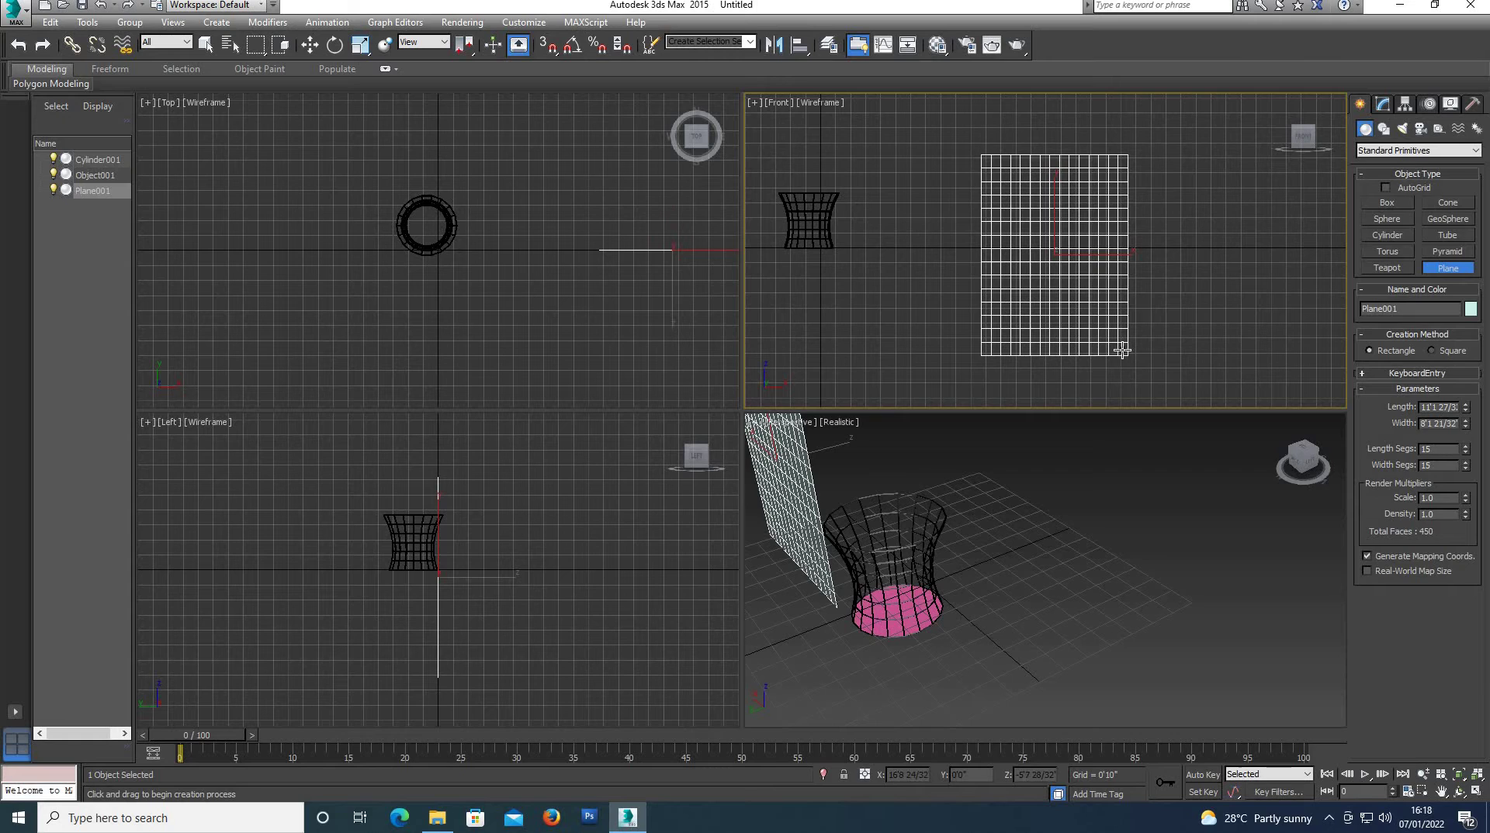
{"action": "key", "text": "w"}
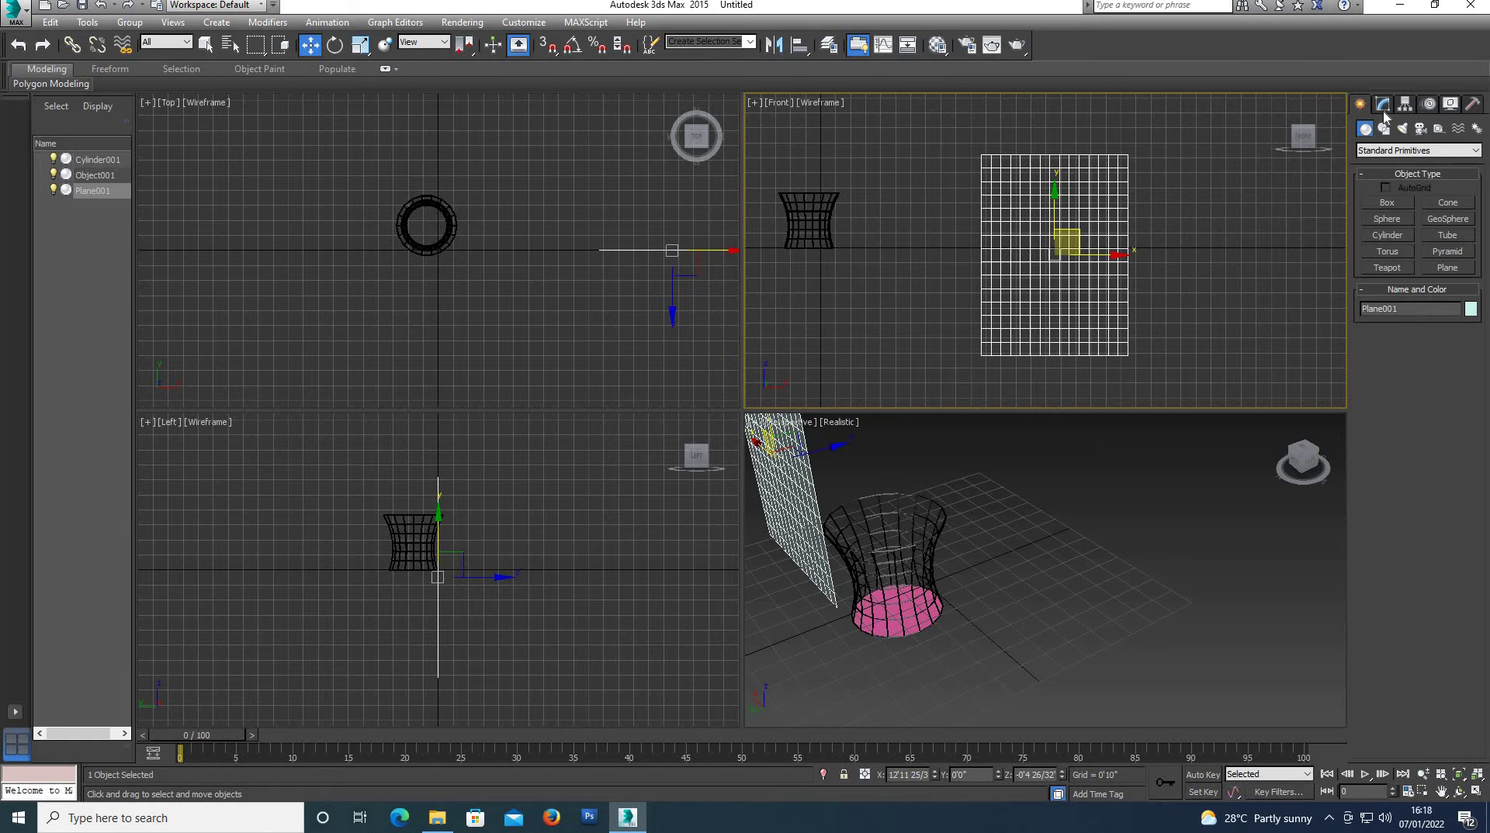
Step: Adjust the plane's length and width and set Length and Width Segs to 20
{"action": "left_click", "coordinate": [1383, 109]}
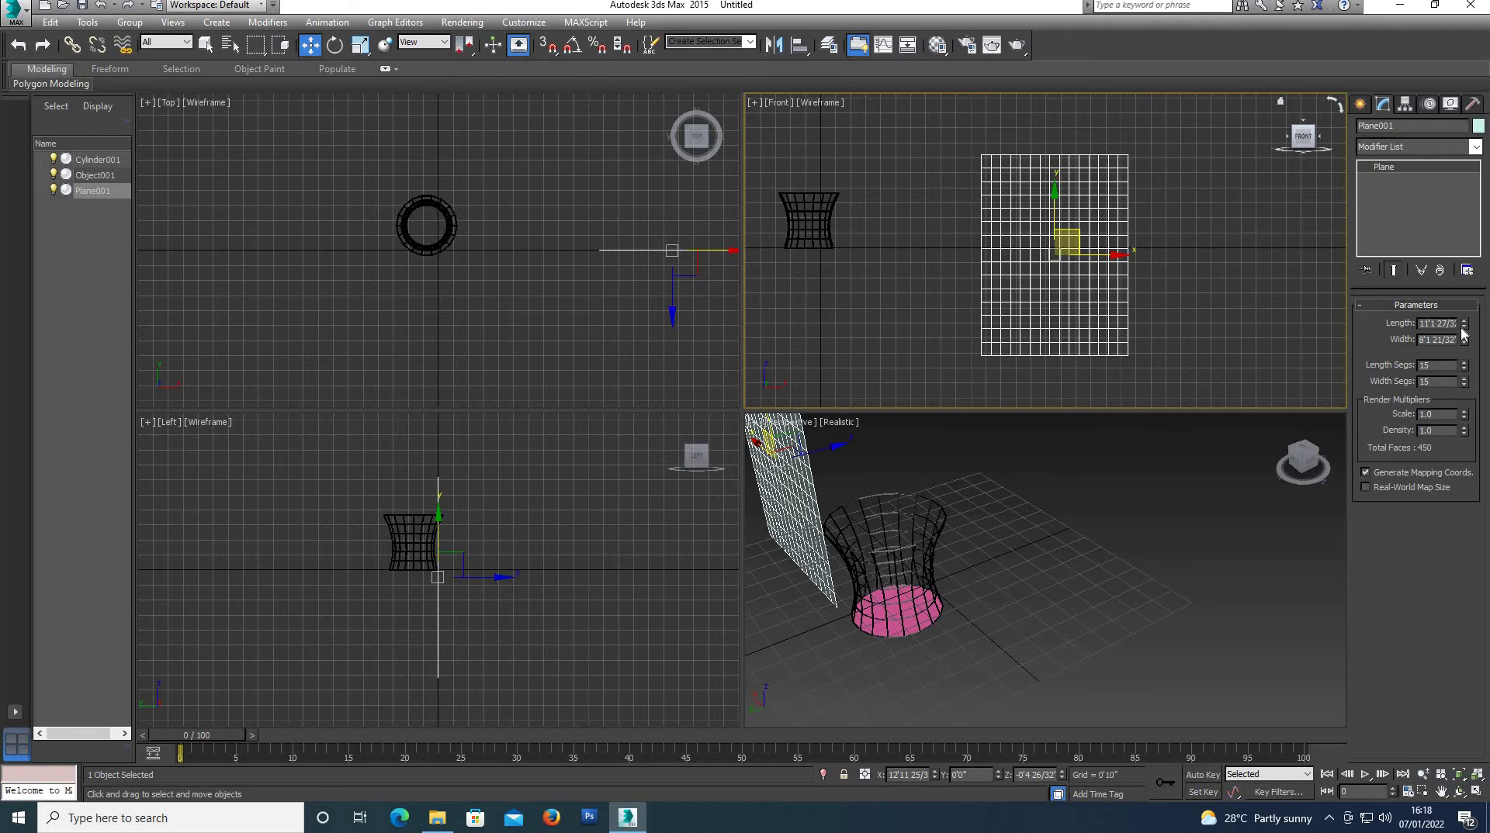
{"action": "mouse_move", "coordinate": [1466, 325]}
{"action": "left_mouse_down"}
{"action": "mouse_move", "coordinate": [1465, 341]}
{"action": "mouse_move", "coordinate": [1463, 300]}
{"action": "left_mouse_up"}
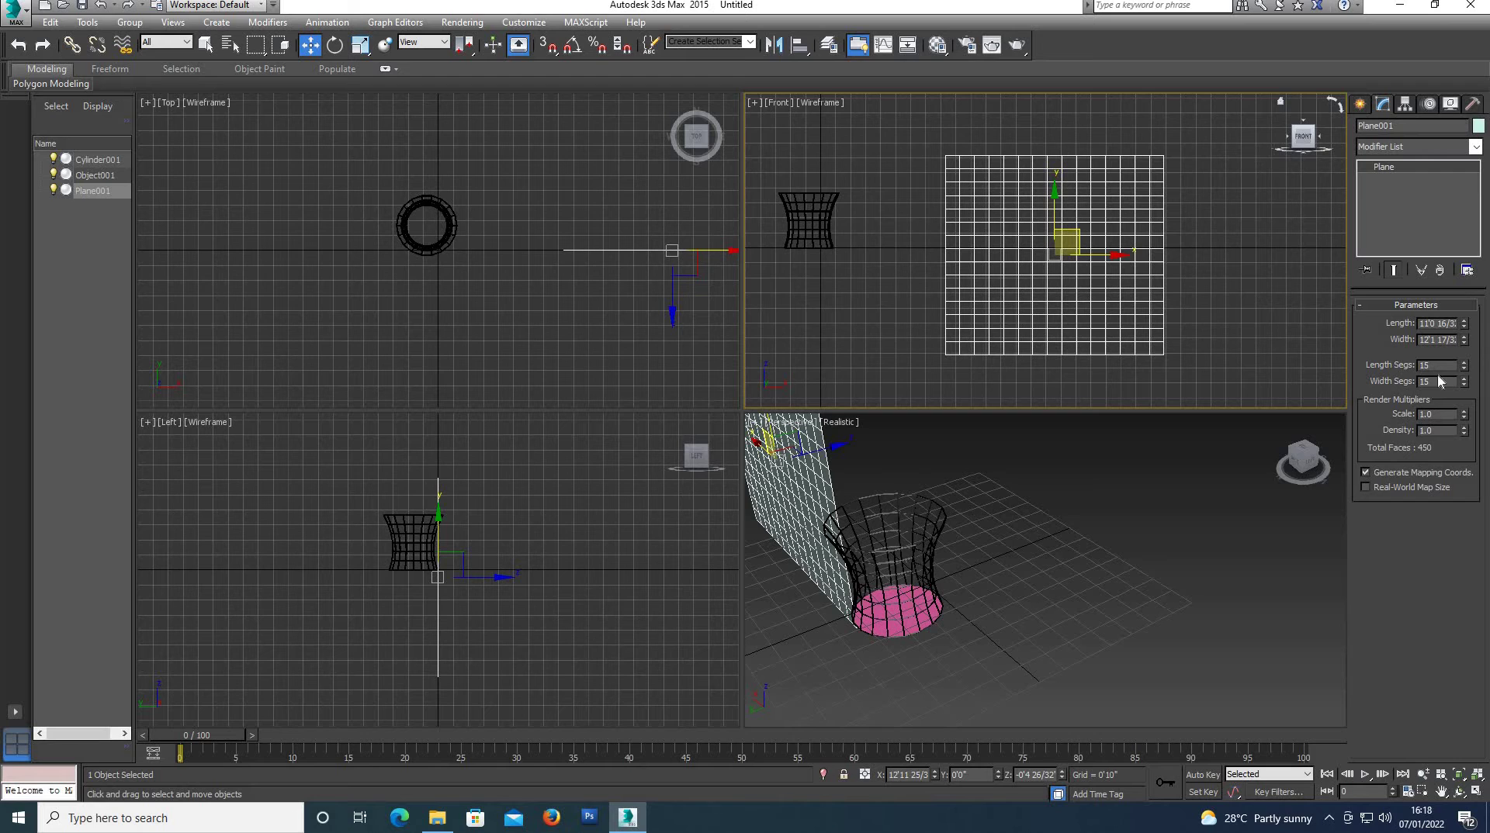
{"action": "type", "text": "20"}
{"action": "double_click", "coordinate": [1428, 365]}
{"action": "type", "text": "20"}
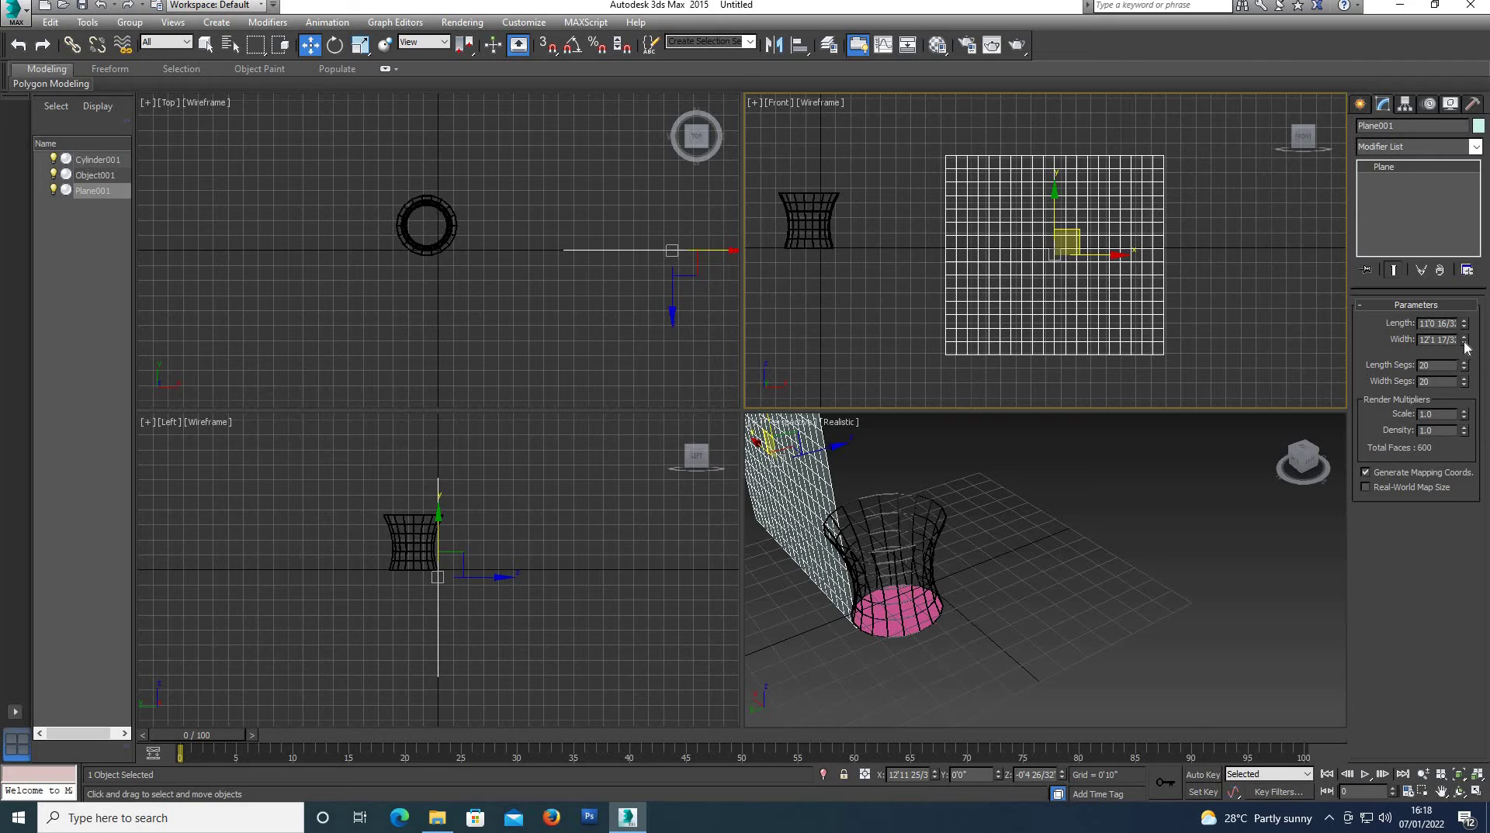
{"action": "left_click_drag", "start_coordinate": [1464, 342], "coordinate": [1460, 335]}
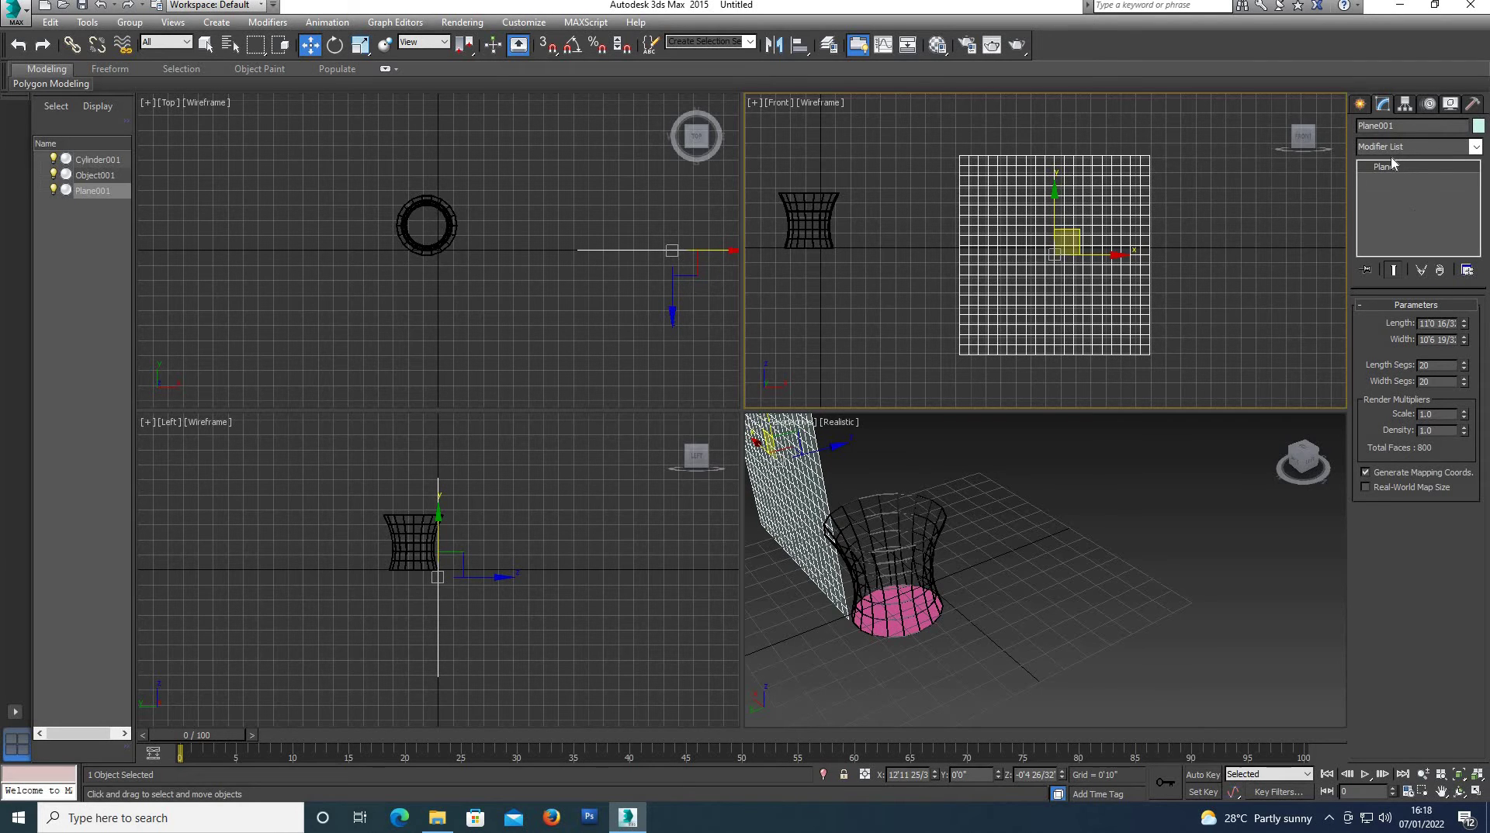
Step: Convert Plane001 to Editable Poly and box-select 224 polygons across its upper area
{"action": "right_click", "coordinate": [1126, 257]}
{"action": "mouse_move", "coordinate": [1152, 410]}
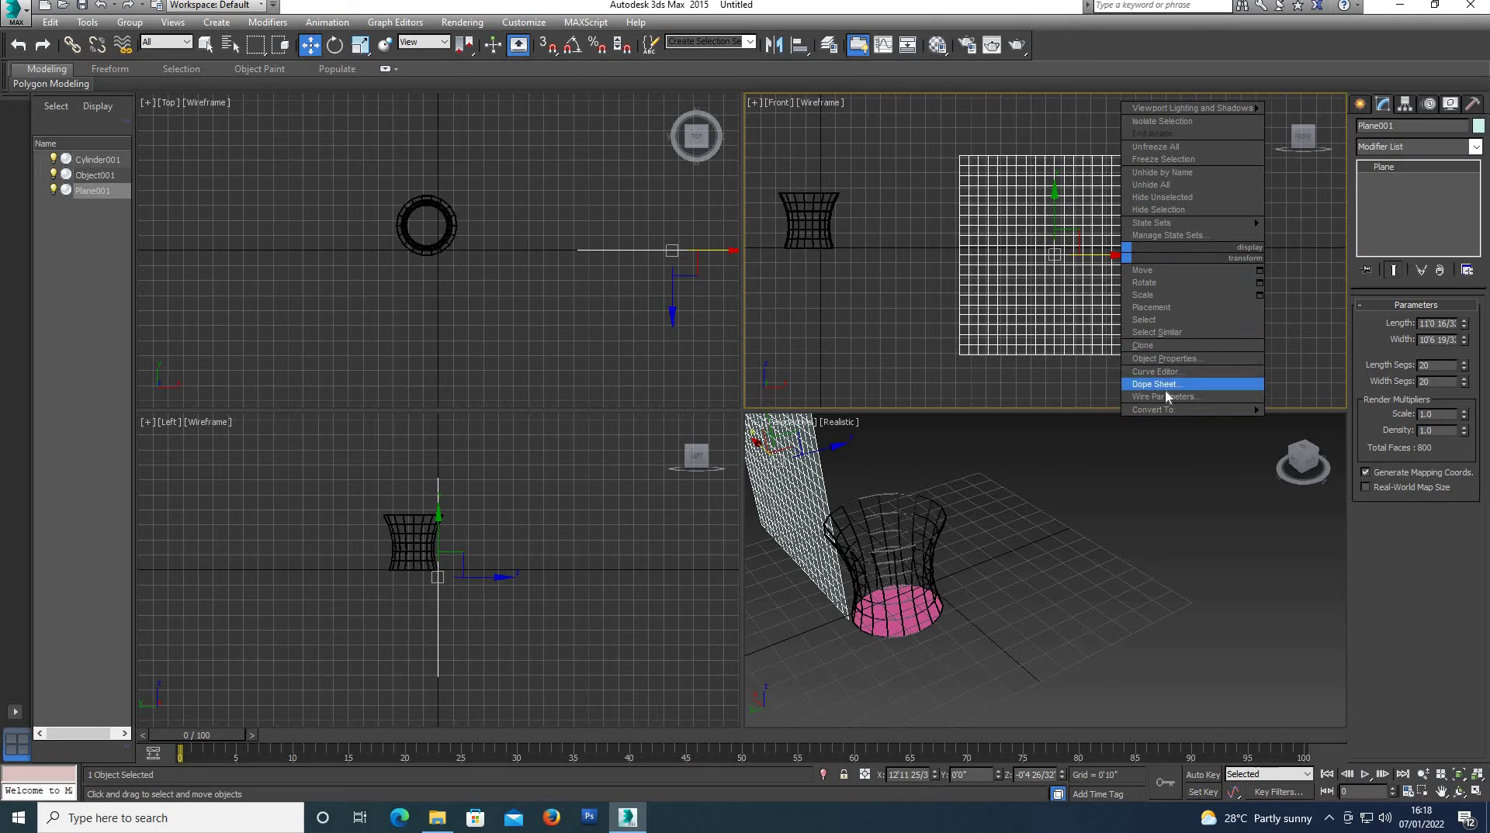
{"action": "left_click", "coordinate": [1293, 421]}
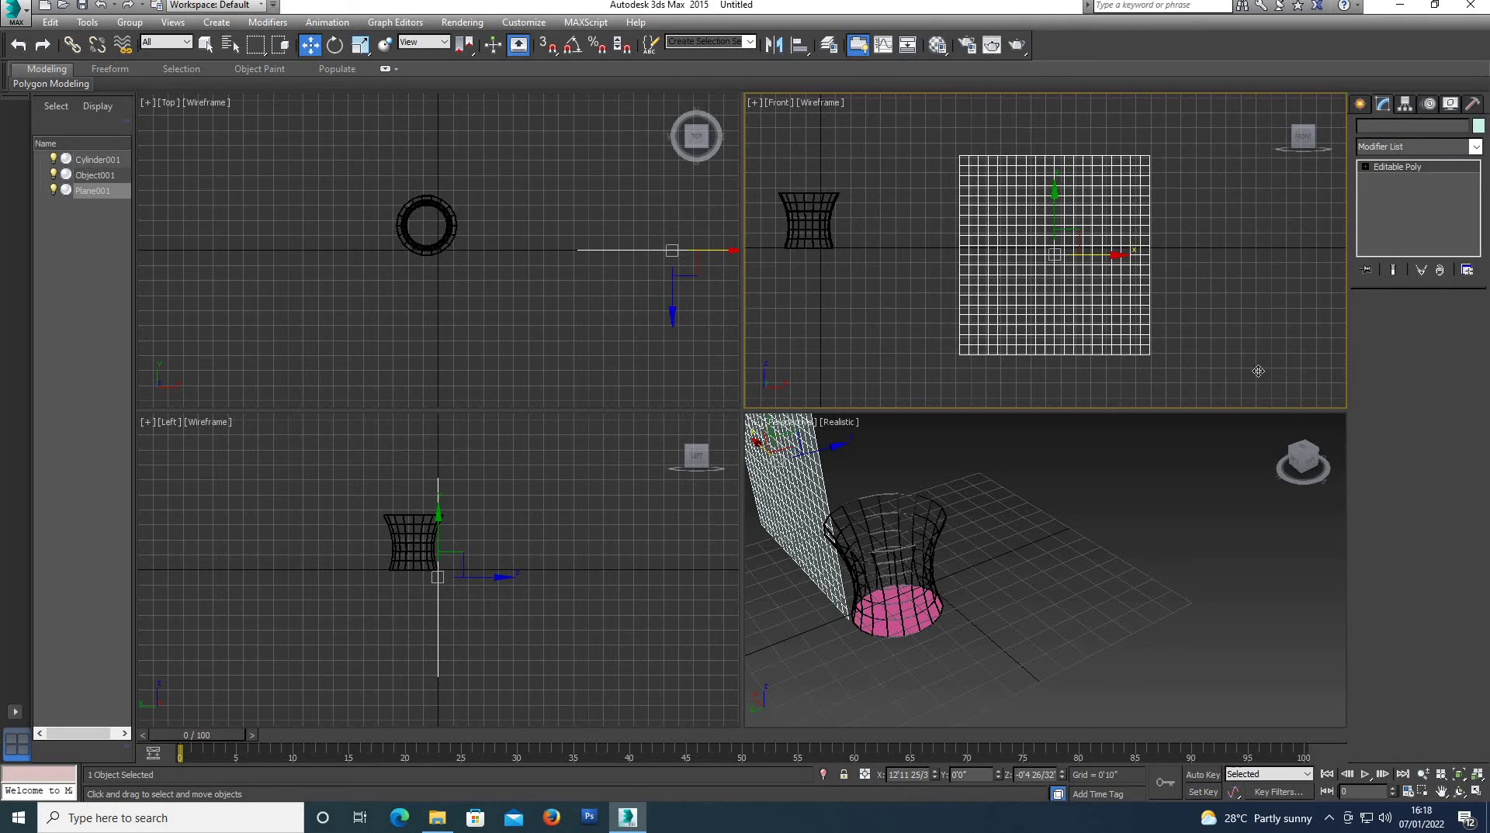
{"action": "left_click", "coordinate": [1366, 166]}
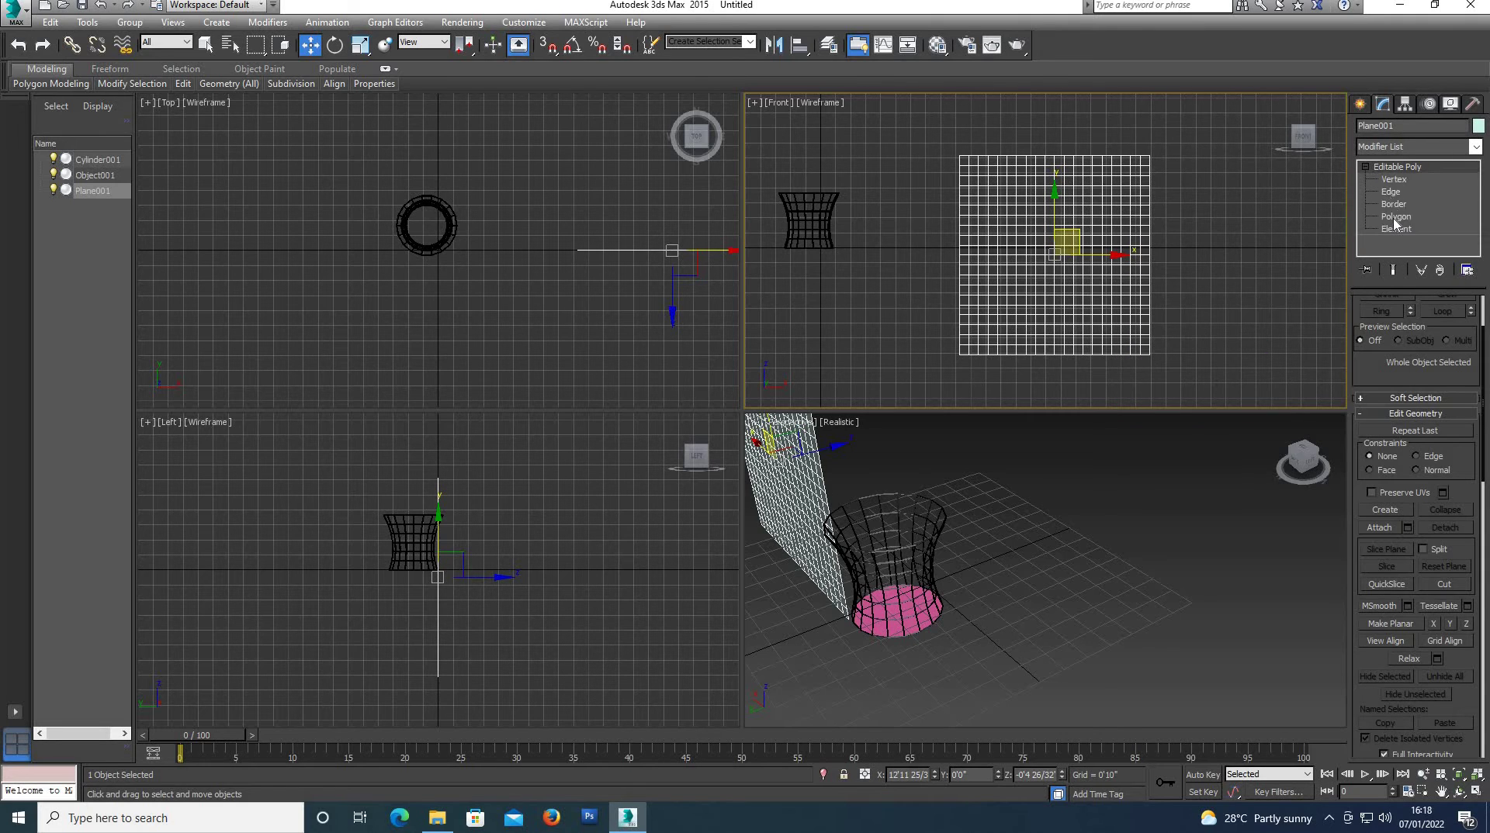
{"action": "key", "text": "4"}
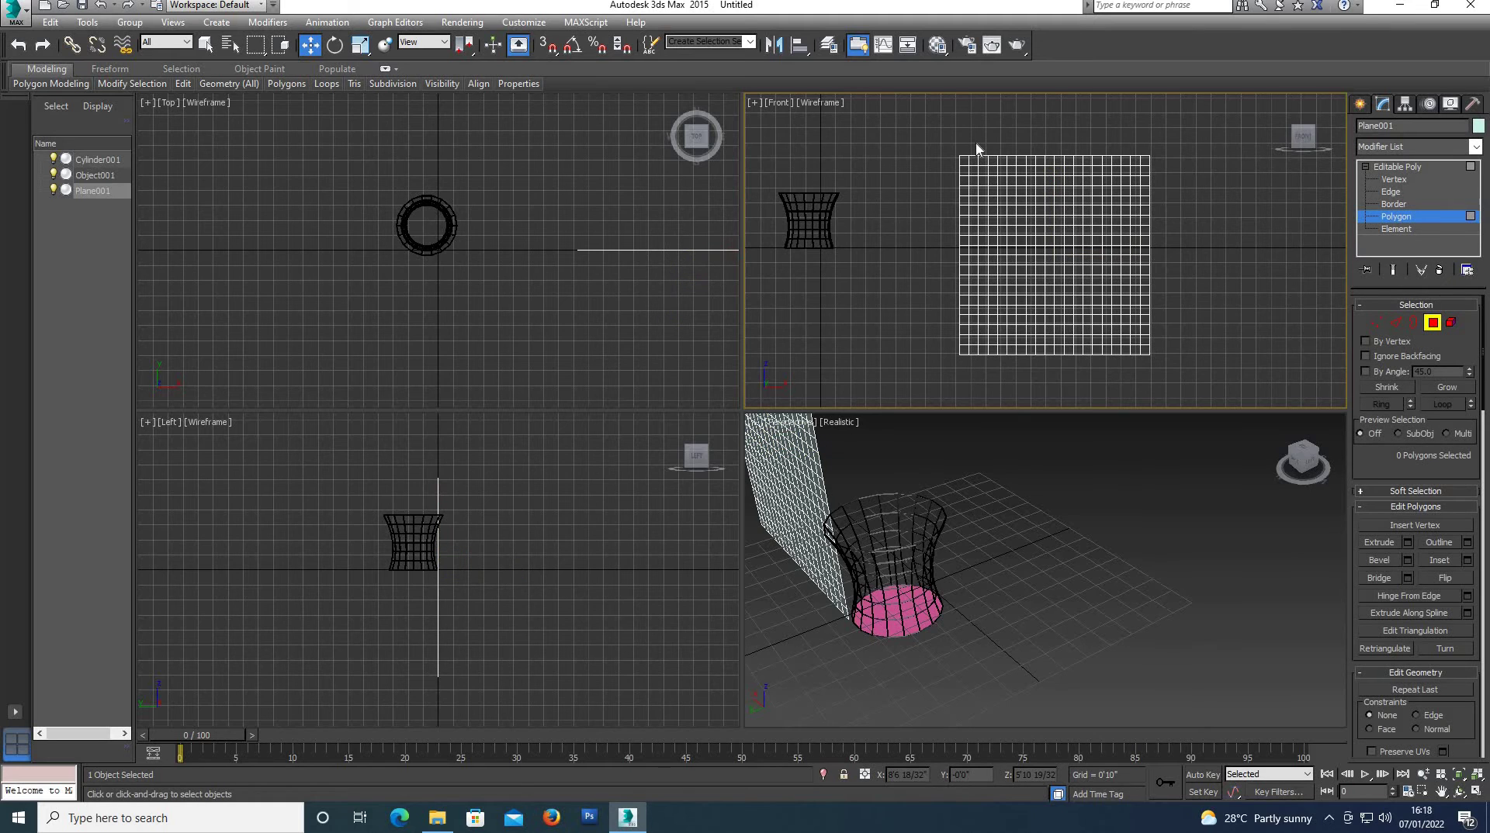
{"action": "left_click_drag", "start_coordinate": [987, 134], "coordinate": [1124, 284]}
{"action": "left_click_drag", "start_coordinate": [1124, 284], "coordinate": [1128, 293]}
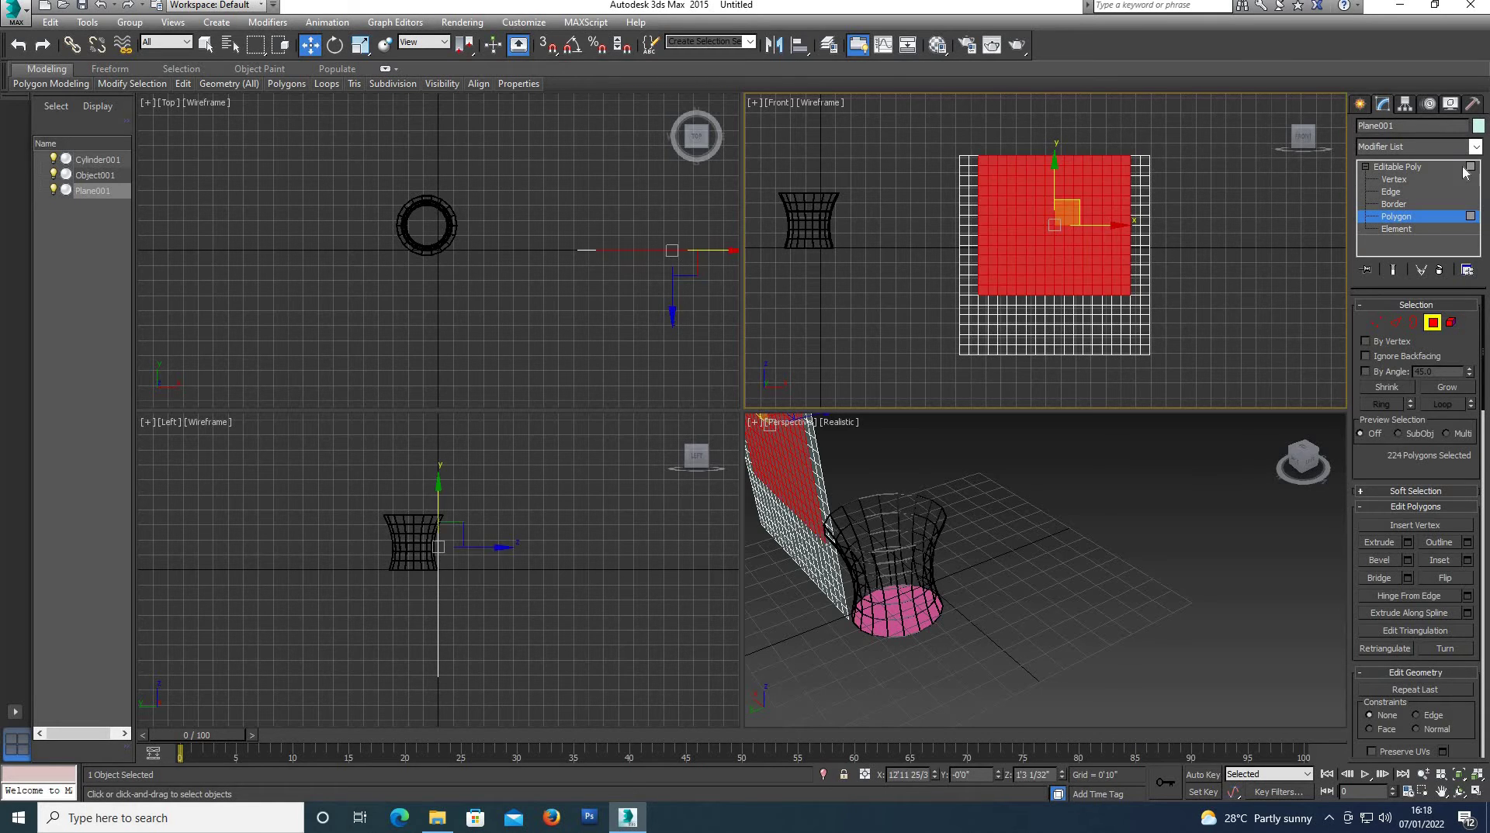
{"action": "left_click", "coordinate": [1404, 147]}
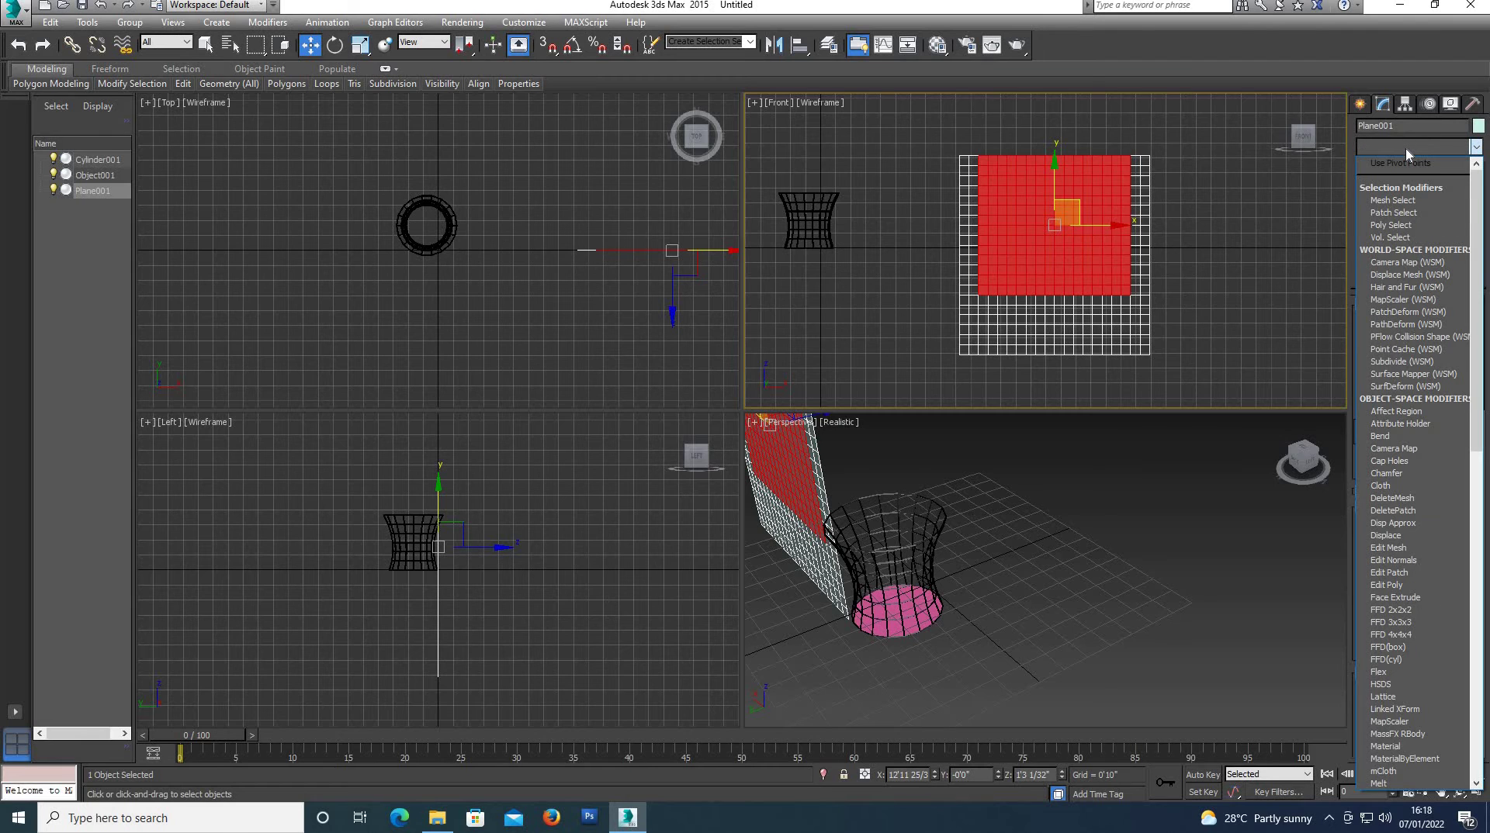
Step: Add a struts-only Lattice modifier to Plane001, limited to its selected upper polygons, and orbit to inspect
{"action": "type", "text": "latt"}
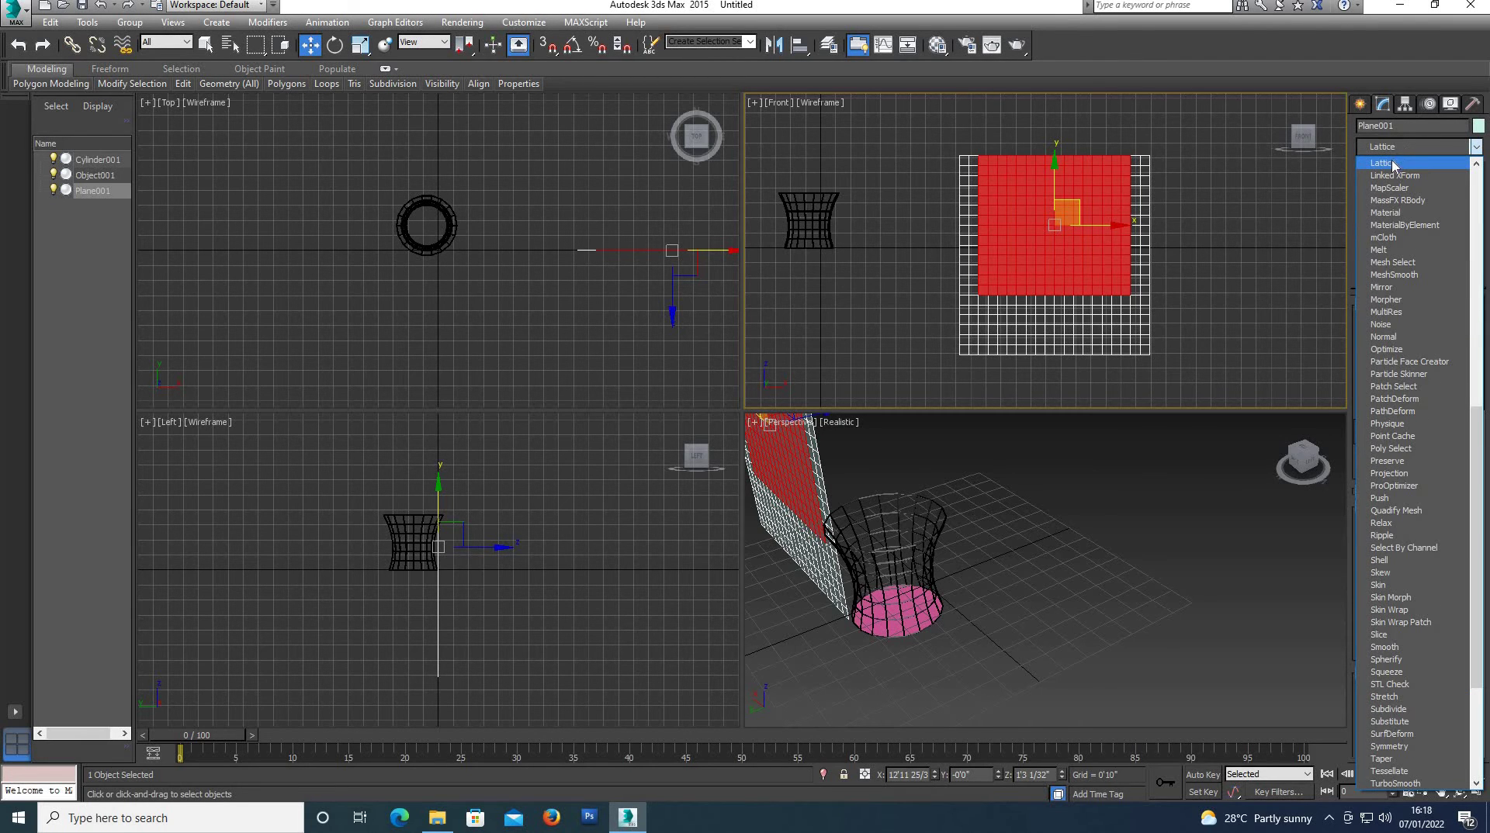
{"action": "left_click", "coordinate": [1393, 163]}
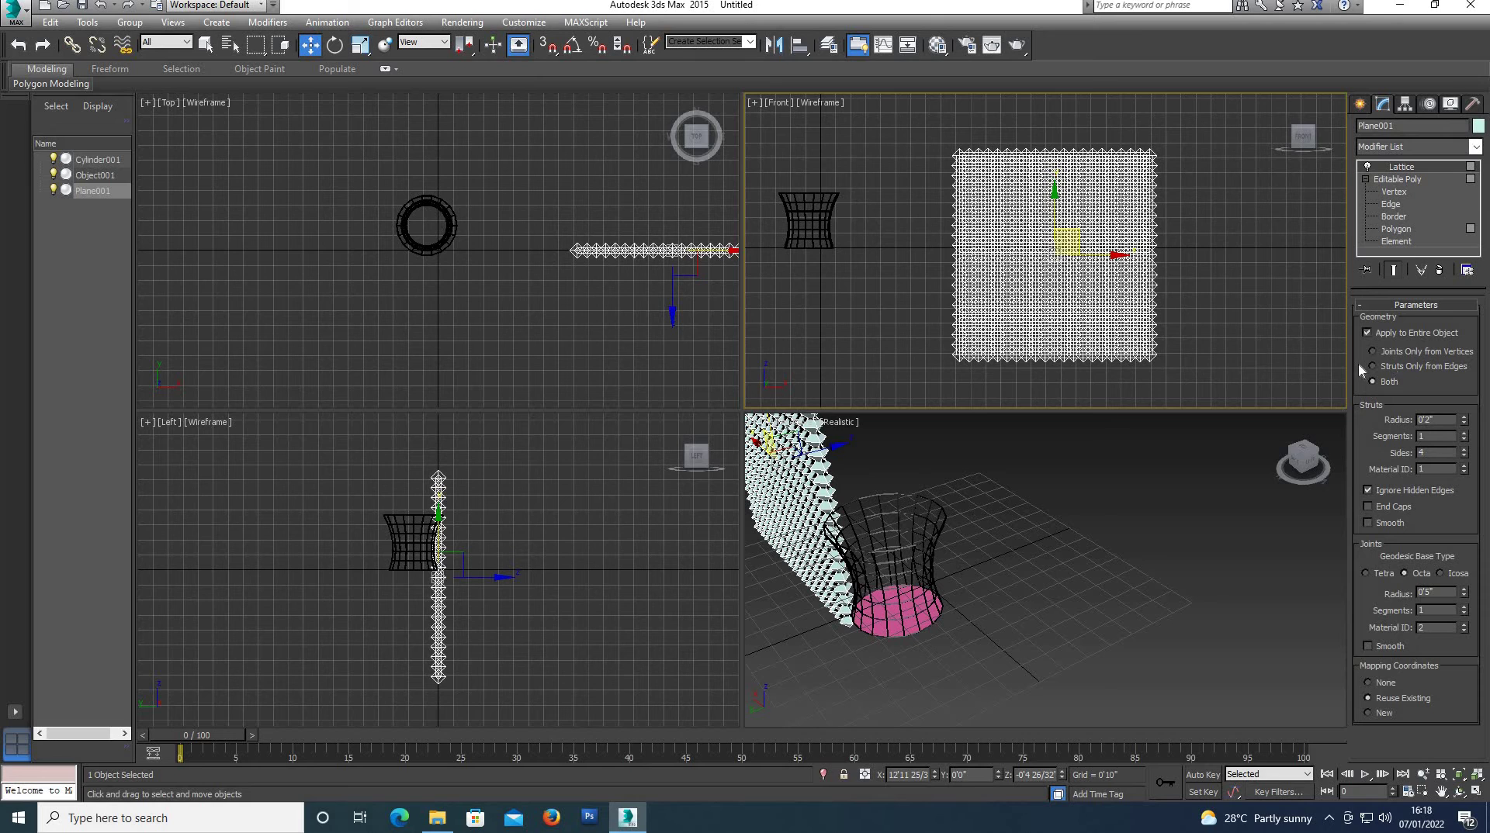
{"action": "left_click", "coordinate": [1372, 366]}
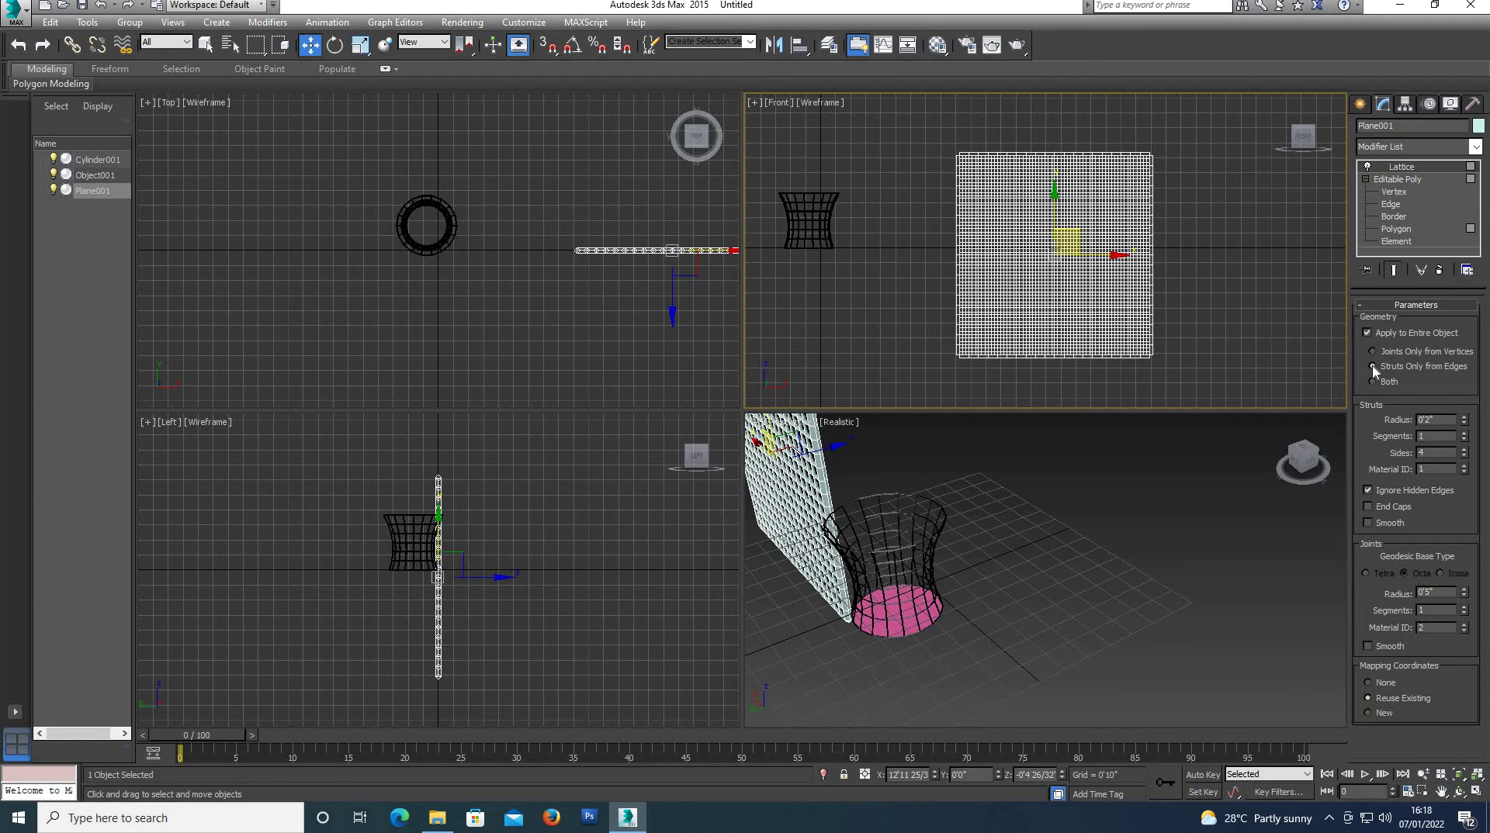
{"action": "left_click", "coordinate": [1366, 332]}
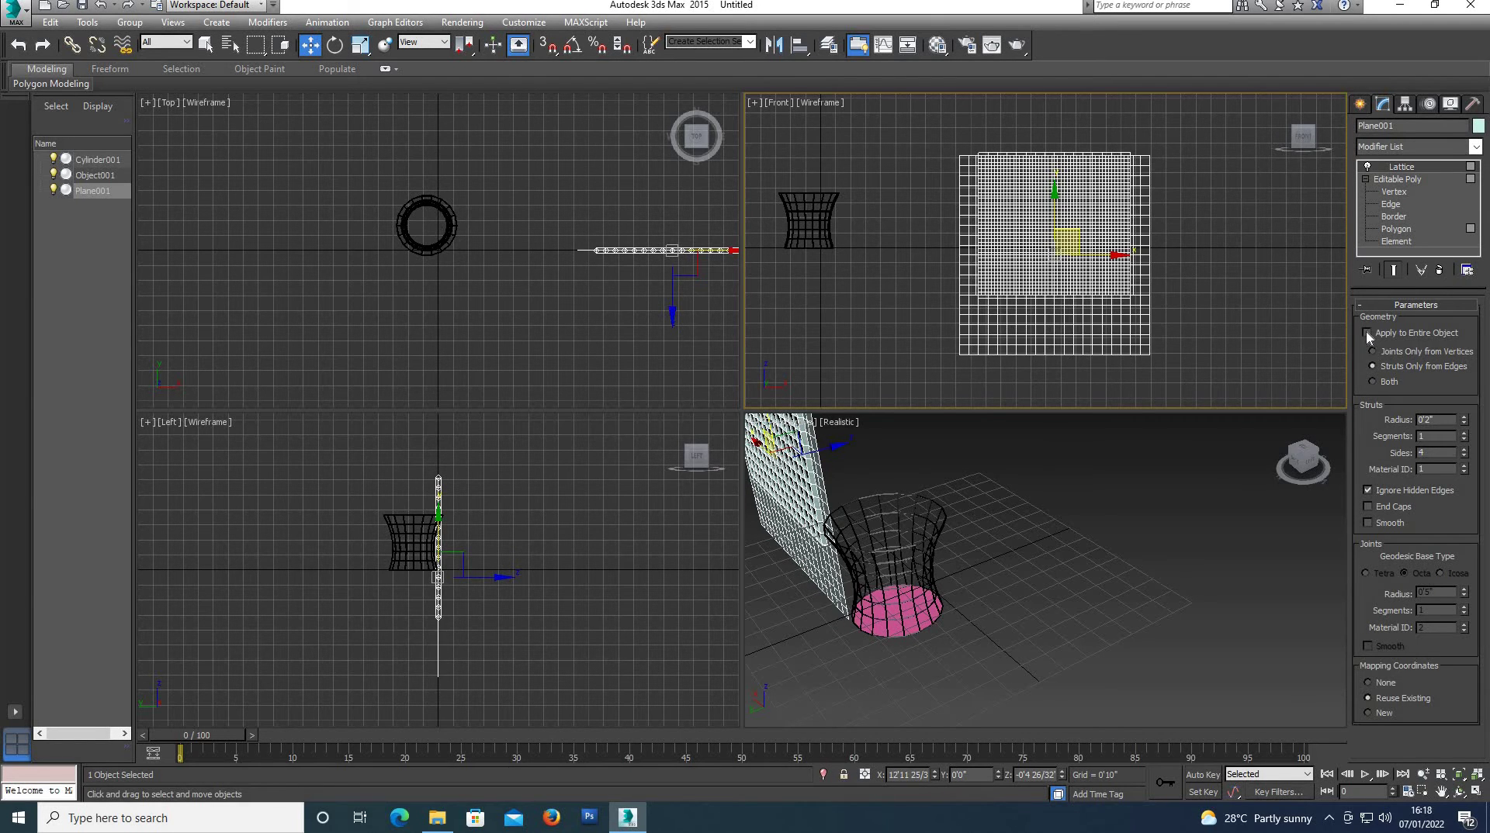
{"action": "scroll", "coordinate": [1112, 517], "scroll_direction": "down", "scroll_amount": 3}
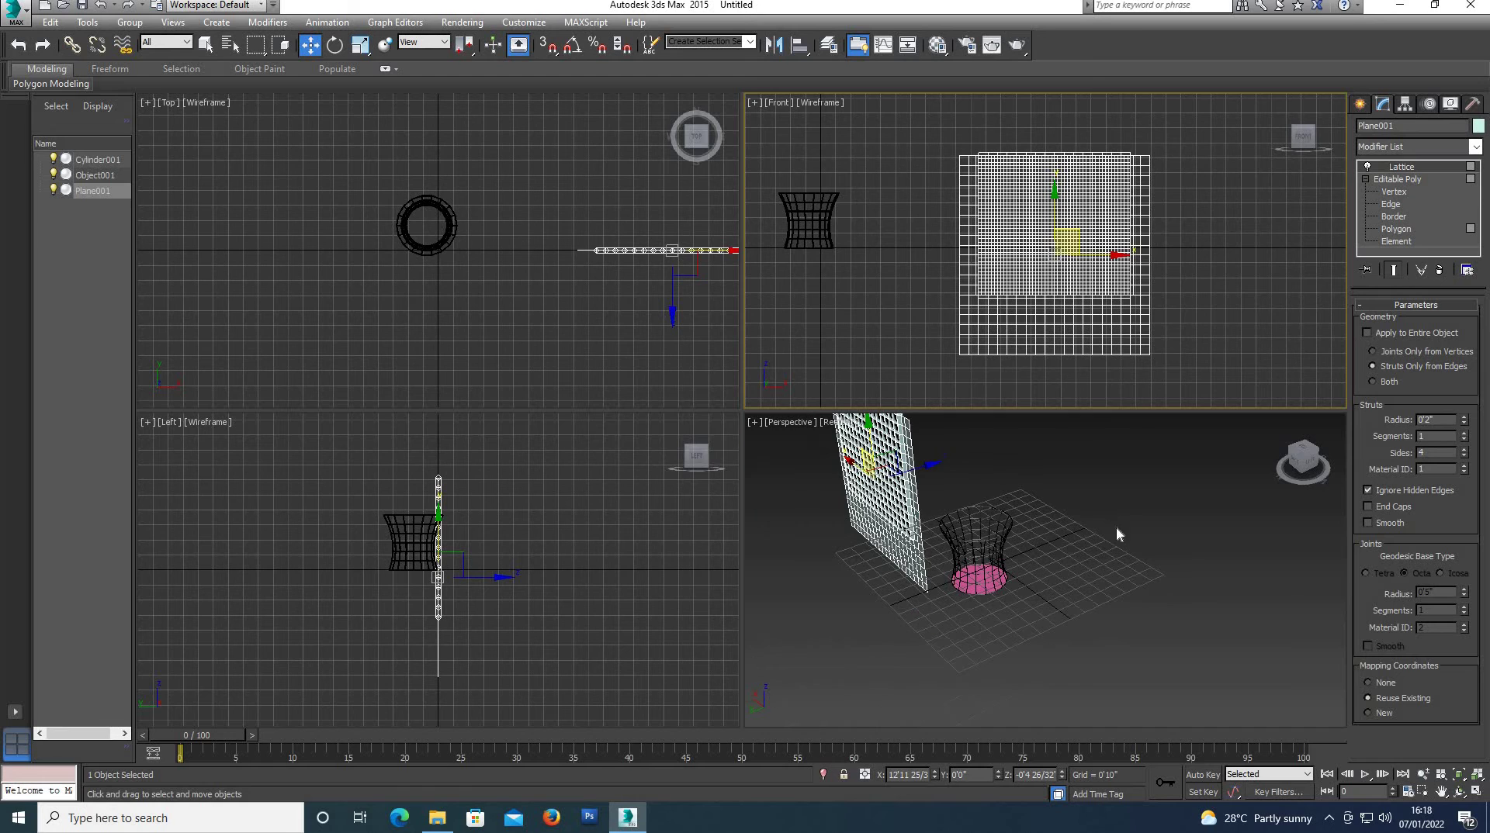
{"action": "left_click", "coordinate": [1306, 463]}
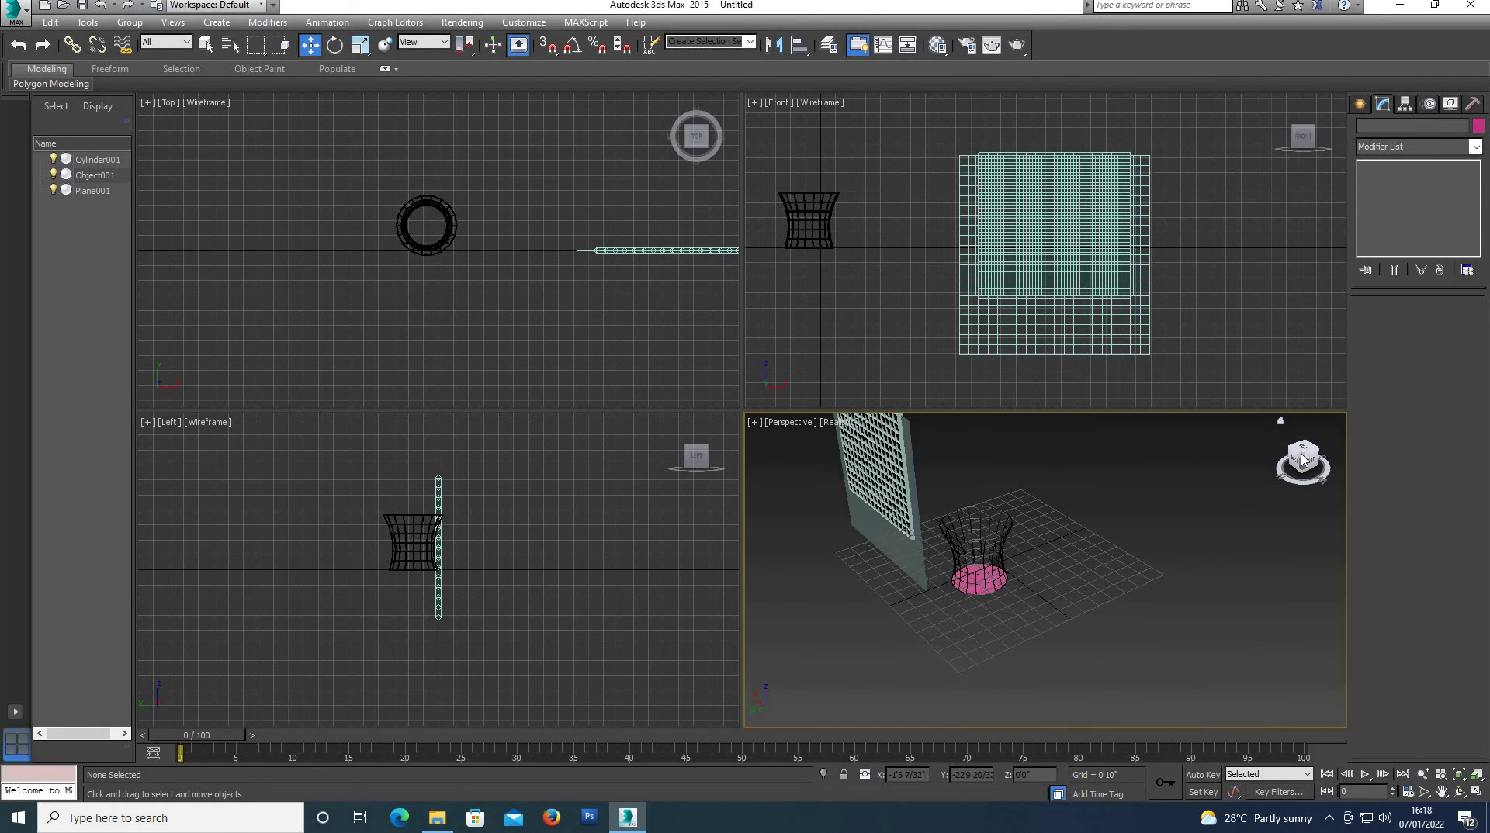
{"action": "left_click_drag", "start_coordinate": [1306, 464], "coordinate": [1304, 466]}
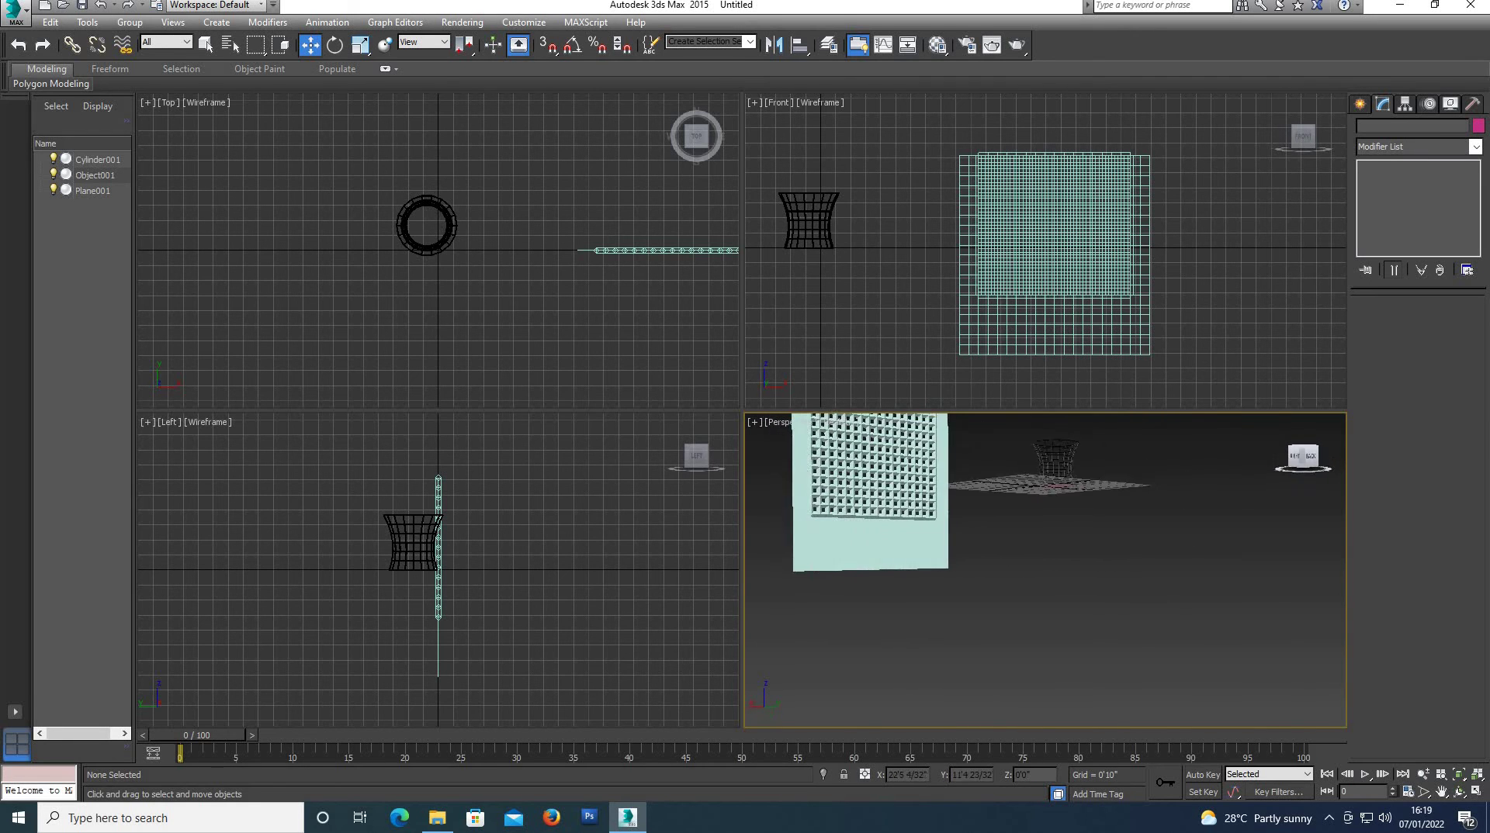
{"action": "left_click_drag", "start_coordinate": [1303, 465], "coordinate": [859, 593]}
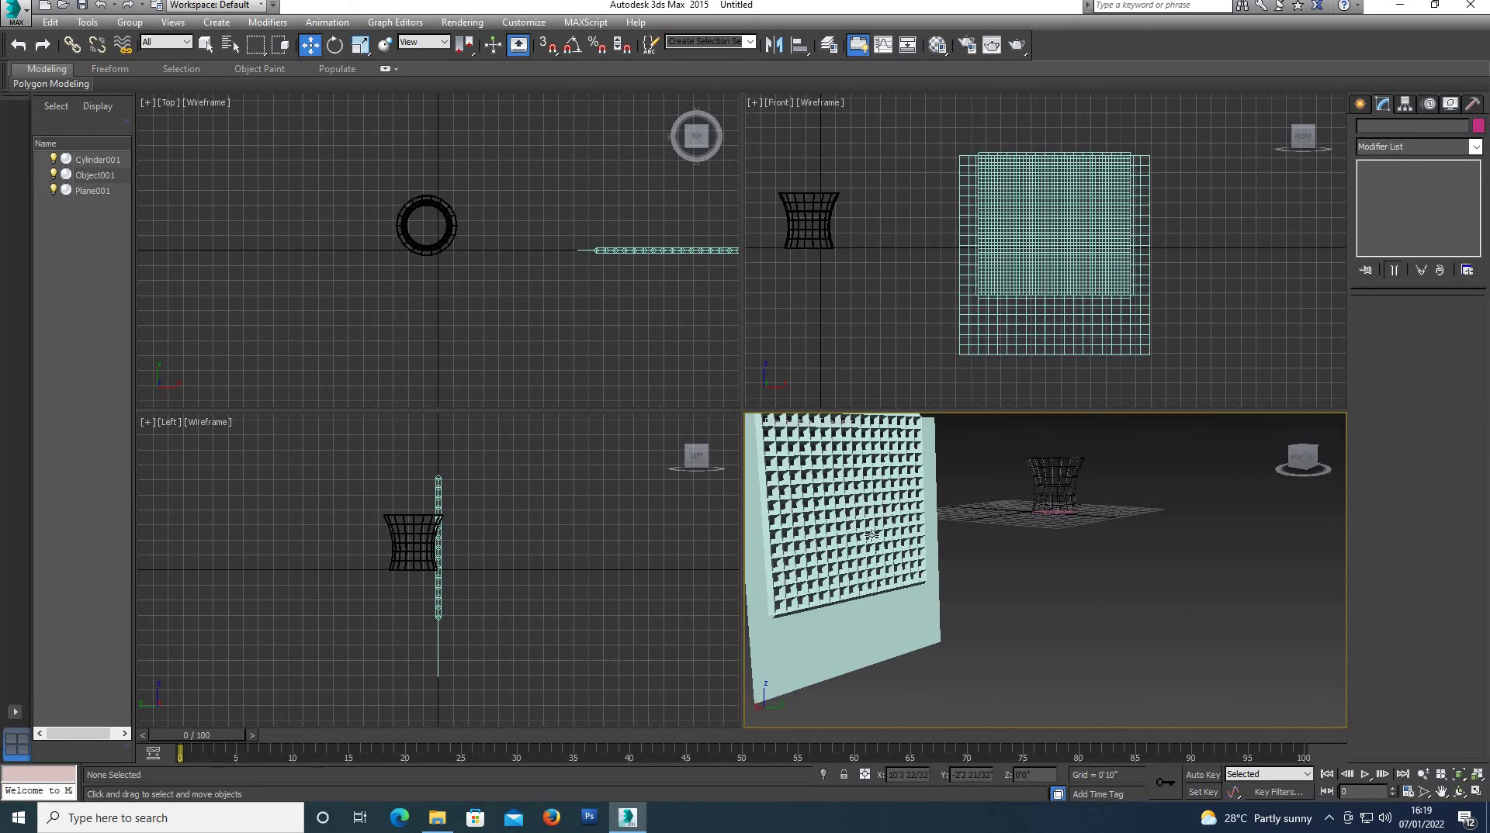
{"action": "left_click", "coordinate": [859, 593]}
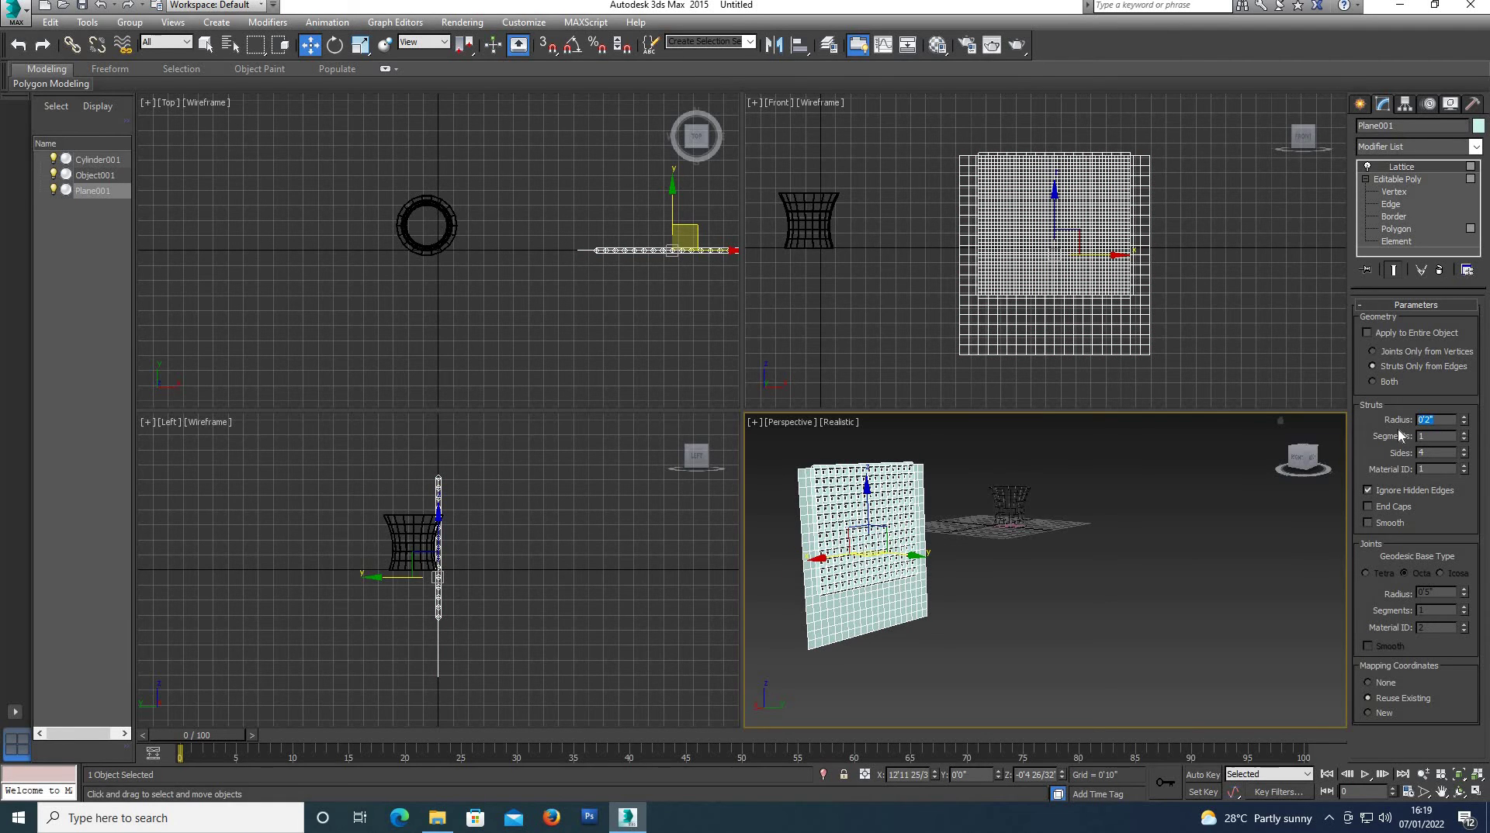
Step: Make the plane's lattice struts thinner with radius 0.3 and 17 sides
{"action": "type", "text": "0.3"}
{"action": "key", "text": "Return"}
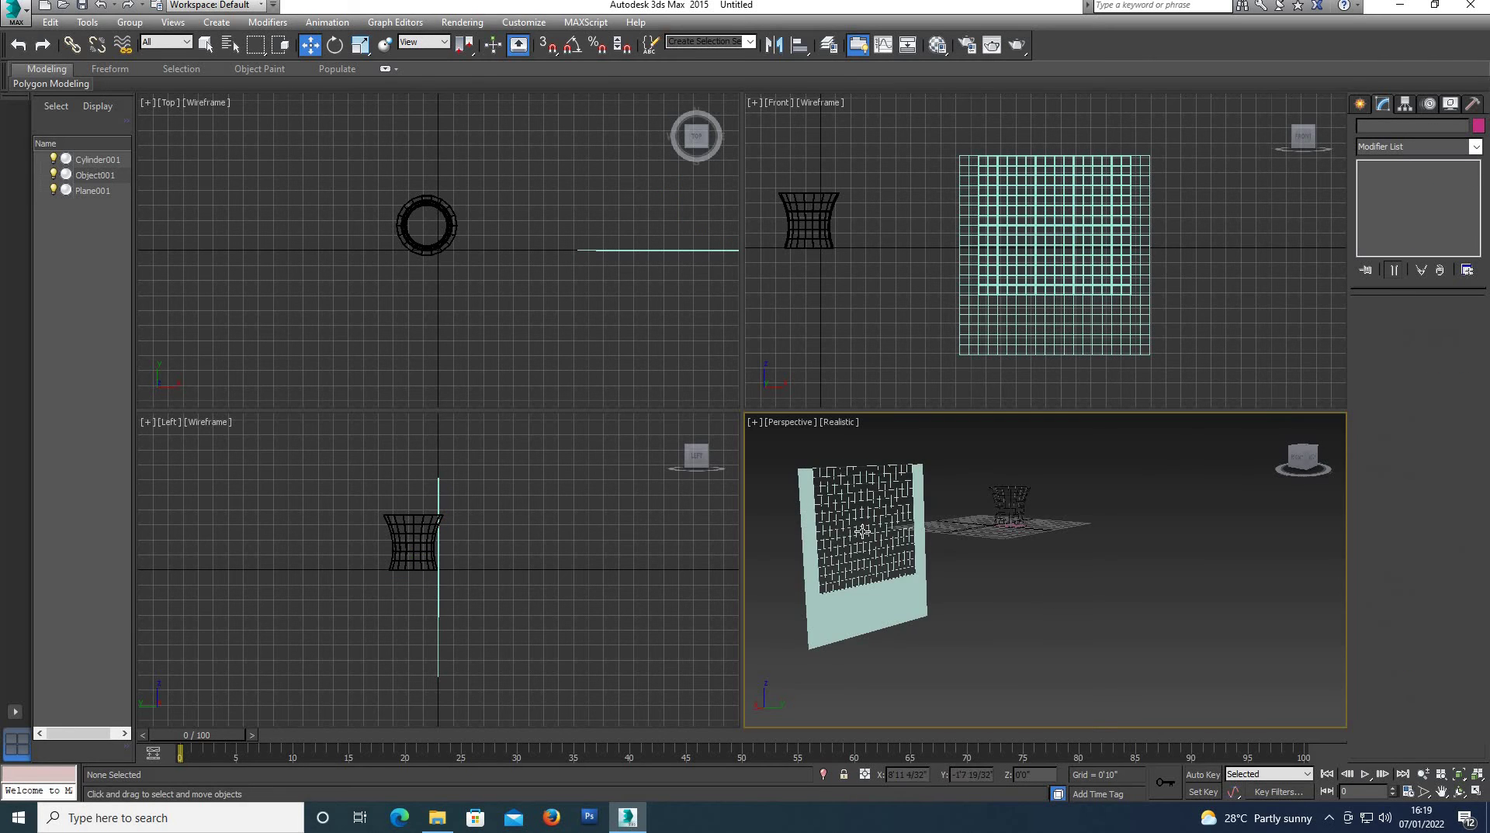
{"action": "scroll", "coordinate": [828, 545], "scroll_direction": "up", "scroll_amount": 3}
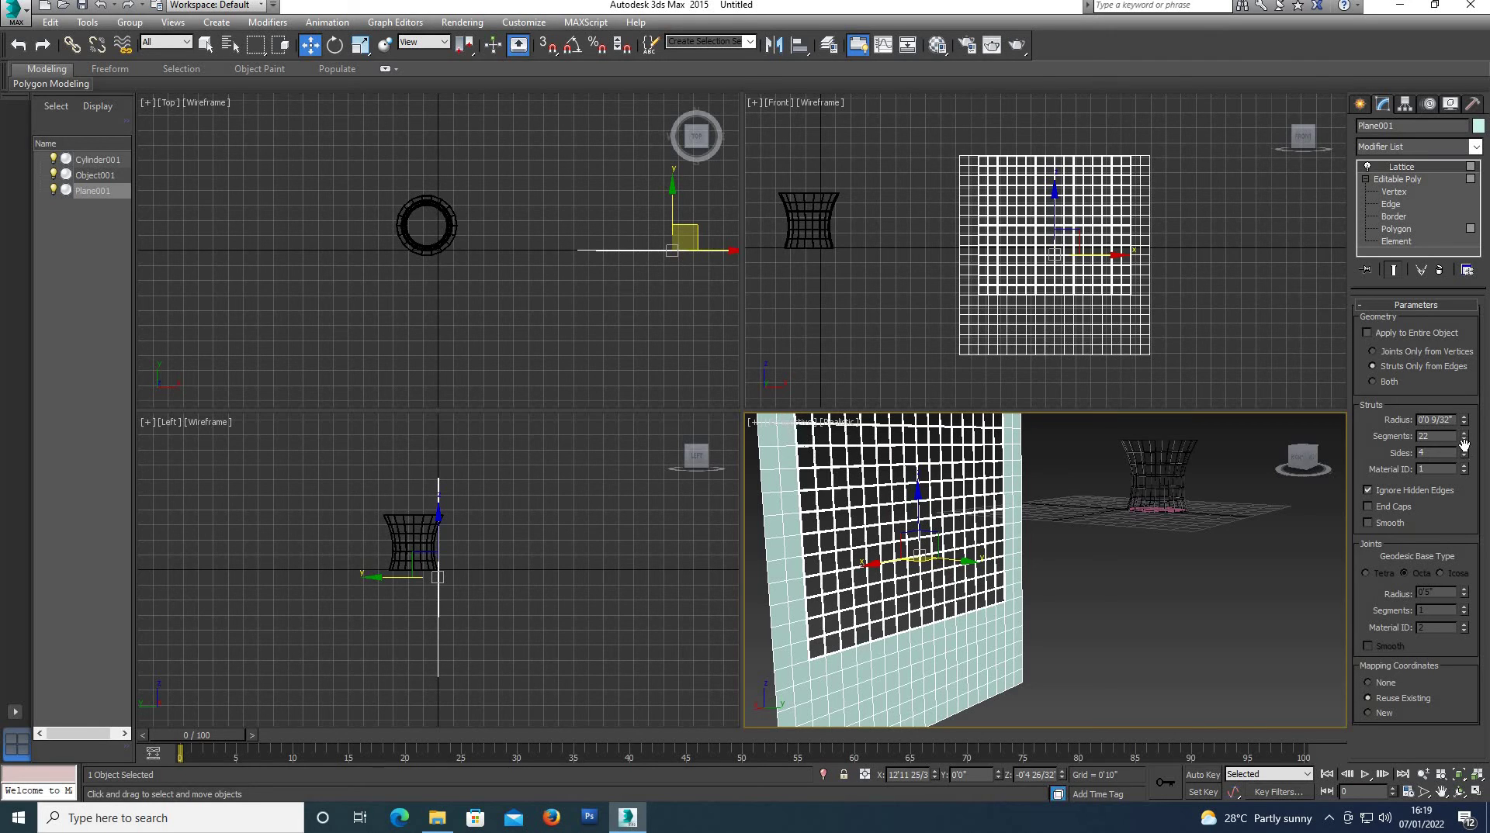
{"action": "left_click_drag", "start_coordinate": [1464, 452], "coordinate": [1463, 434]}
Step: Colour Plane001 black and maximize the Perspective viewport
{"action": "left_click", "coordinate": [1478, 125]}
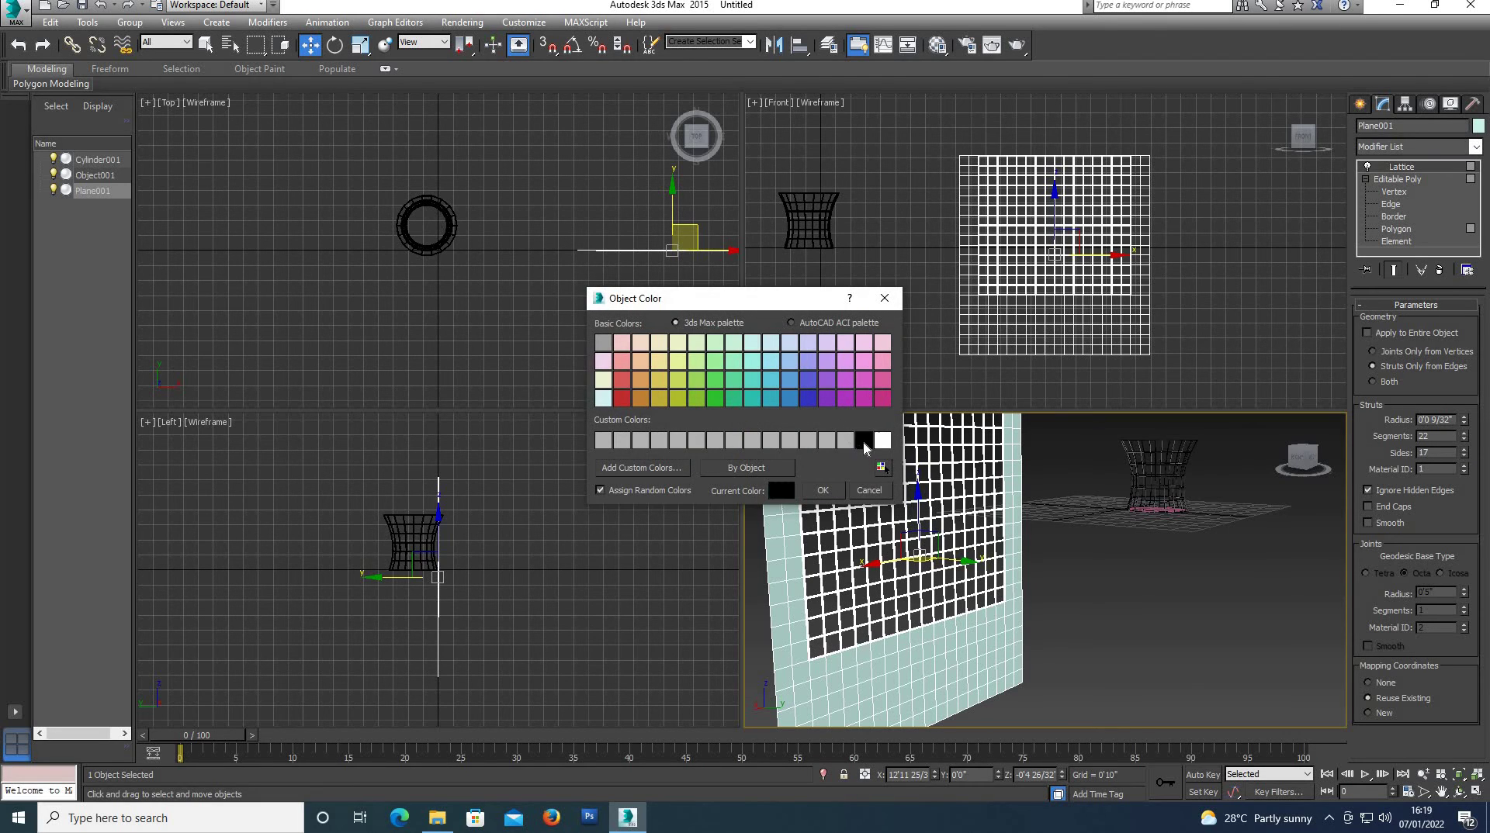
{"action": "left_click", "coordinate": [822, 490]}
{"action": "left_click", "coordinate": [1067, 541]}
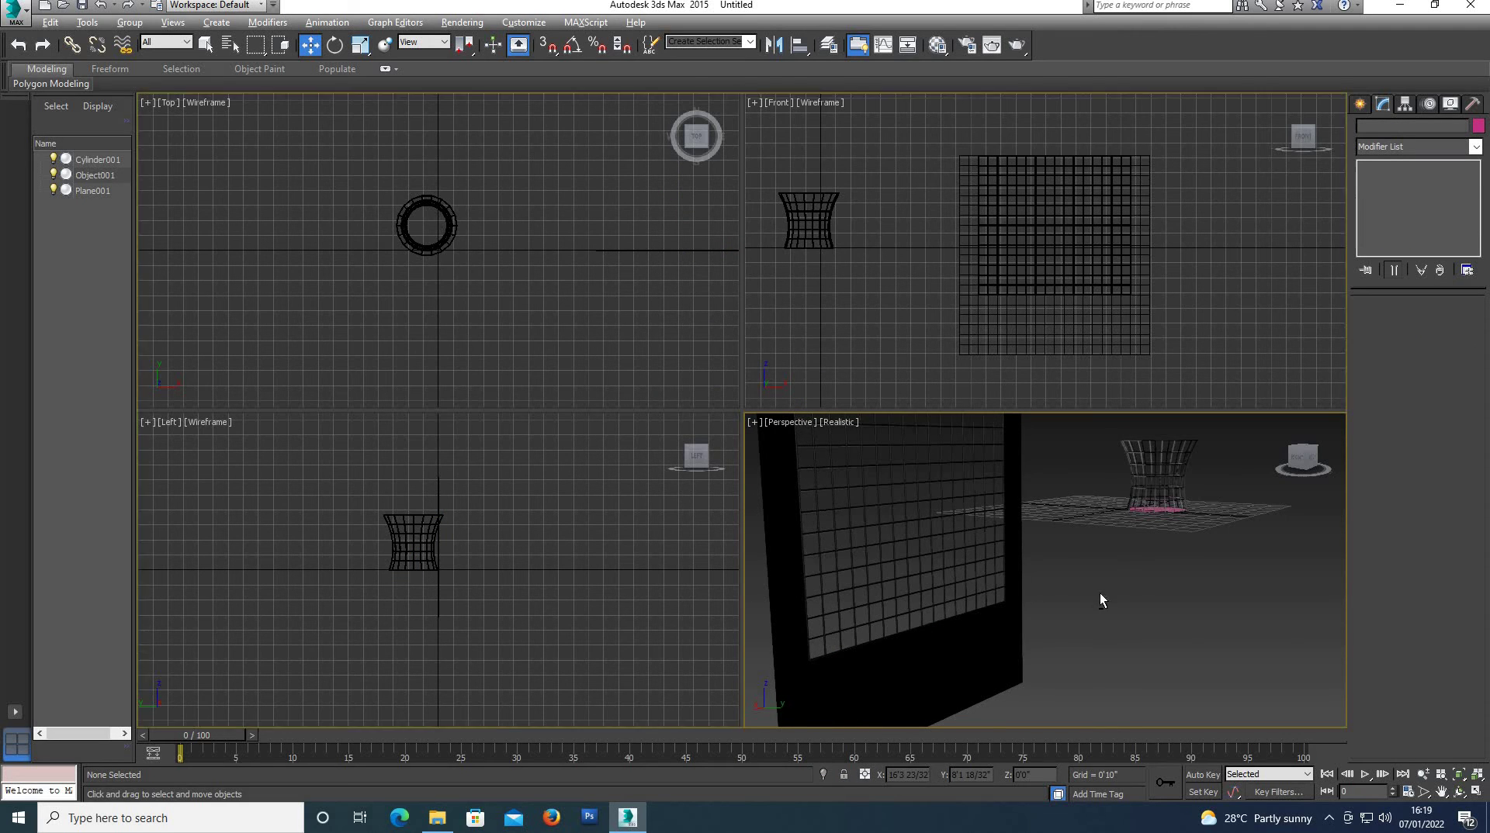
{"action": "key", "text": "alt+w"}
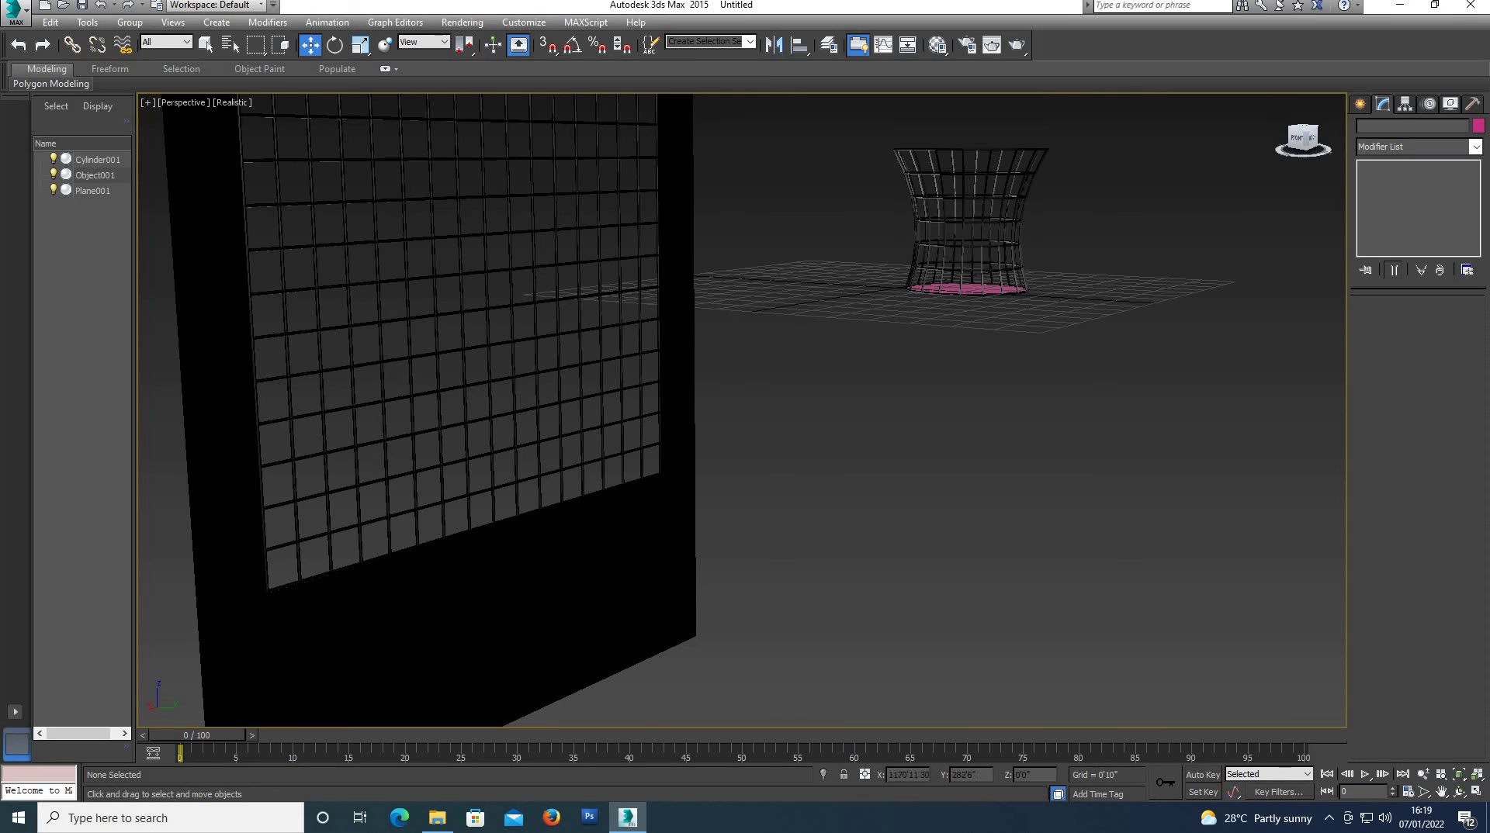
Step: Pan and zoom onto the hourglass basket, then box-select it with its pink base
{"action": "middle_click_drag", "start_coordinate": [559, 482], "coordinate": [725, 381]}
{"action": "scroll", "coordinate": [595, 474], "scroll_direction": "down", "scroll_amount": 2}
{"action": "scroll", "coordinate": [904, 263], "scroll_direction": "down", "scroll_amount": 2}
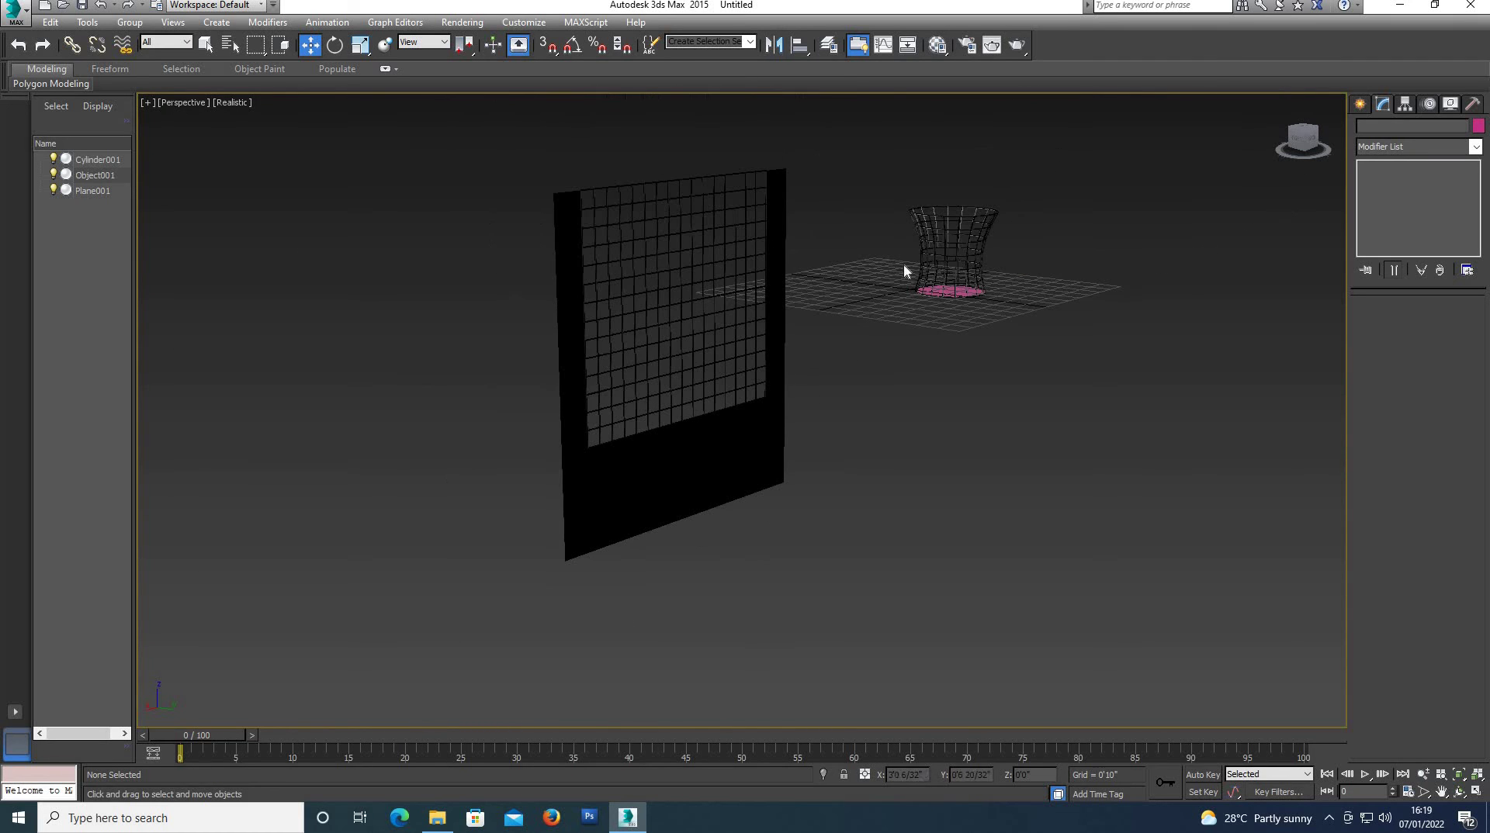
{"action": "scroll", "coordinate": [939, 198], "scroll_direction": "up", "scroll_amount": 5}
{"action": "scroll", "coordinate": [865, 217], "scroll_direction": "down", "scroll_amount": 5}
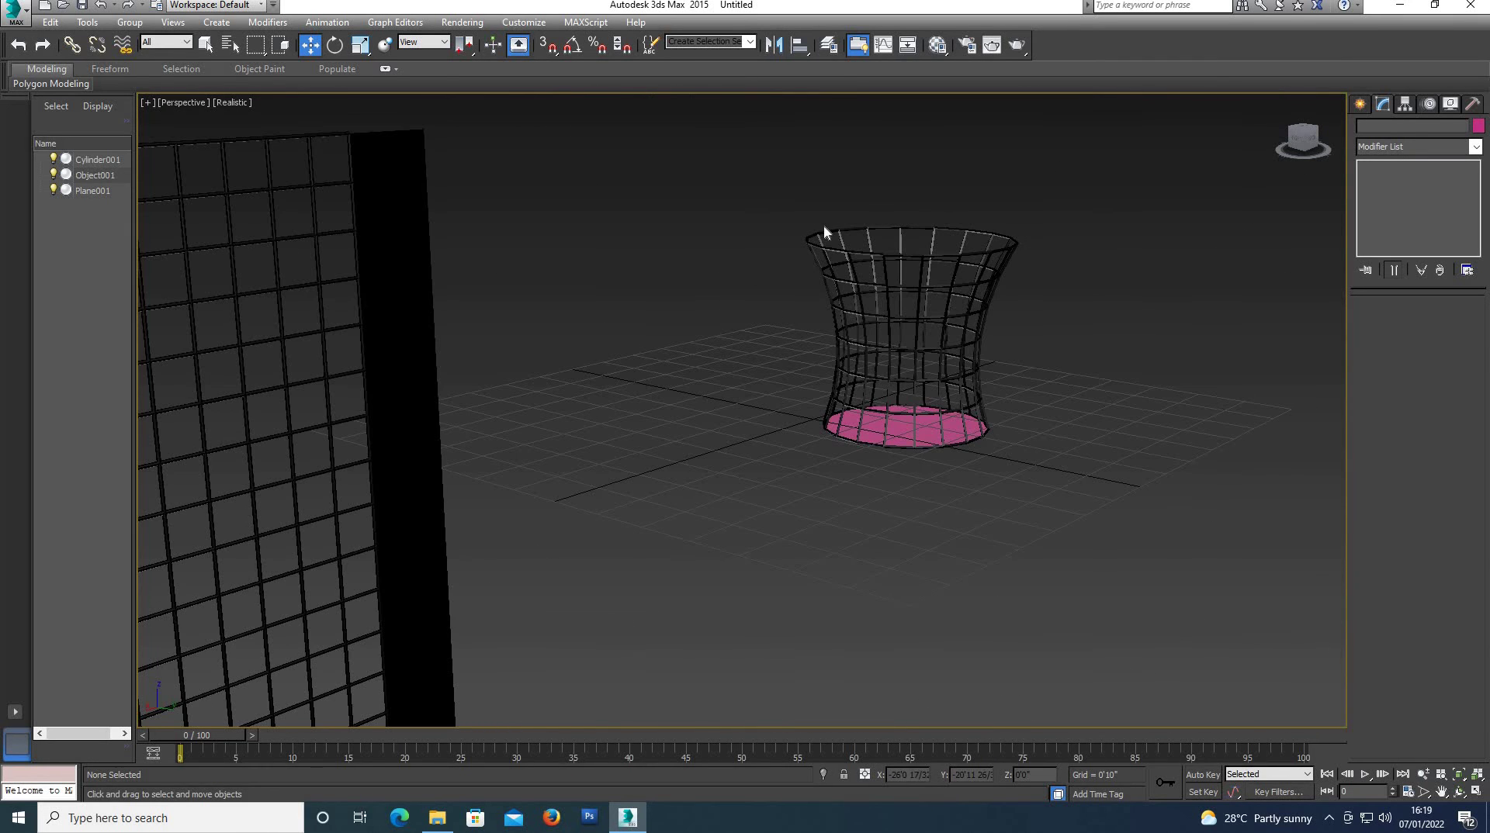
{"action": "scroll", "coordinate": [824, 231], "scroll_direction": "up", "scroll_amount": 3}
{"action": "left_click_drag", "start_coordinate": [780, 184], "coordinate": [1142, 614]}
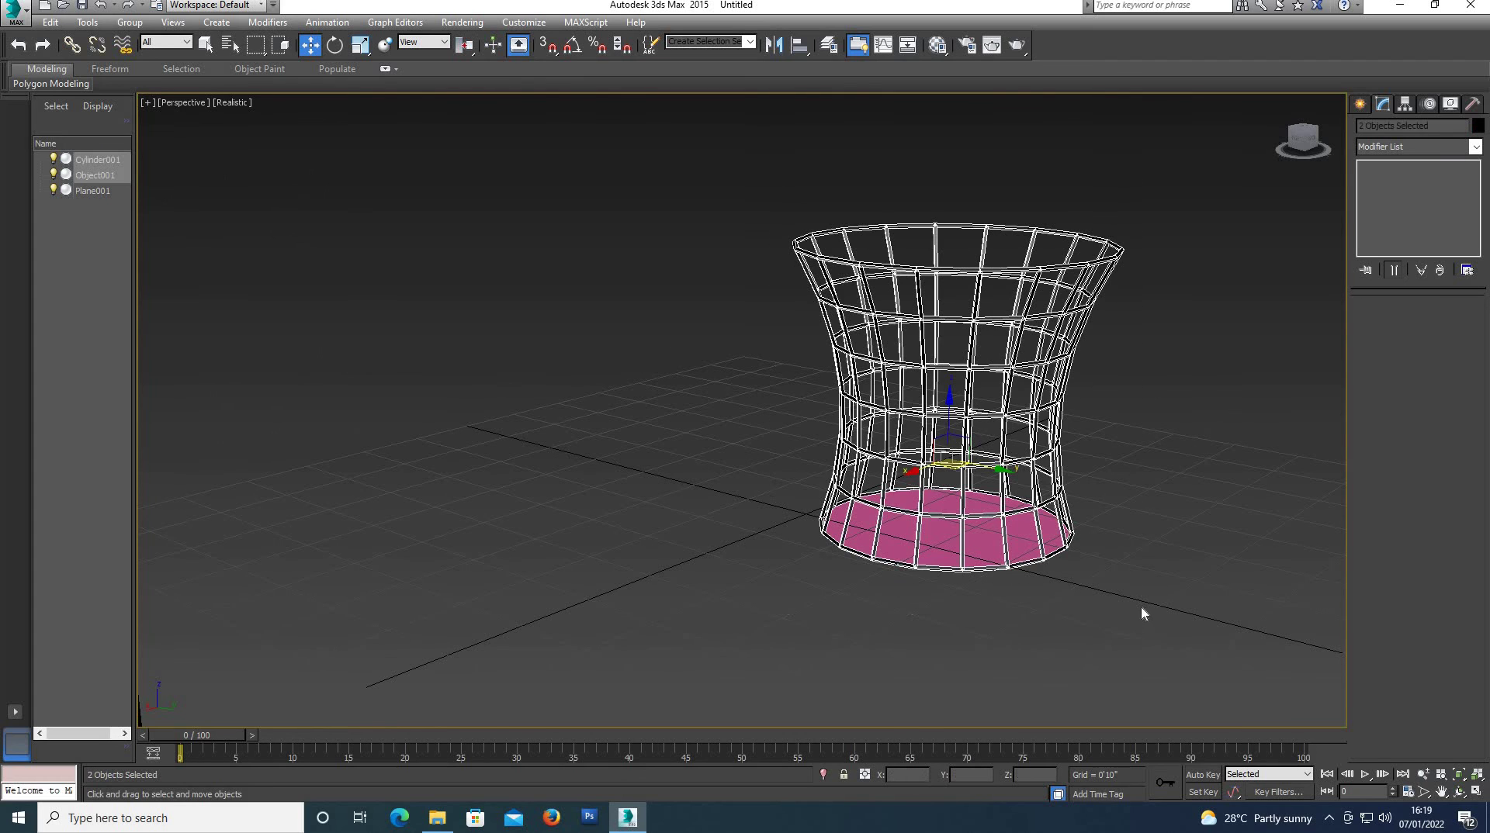
Step: Give Cylinder001's lattice struts 11 segments and 12 sides for rounder struts
{"action": "left_click", "coordinate": [1110, 305]}
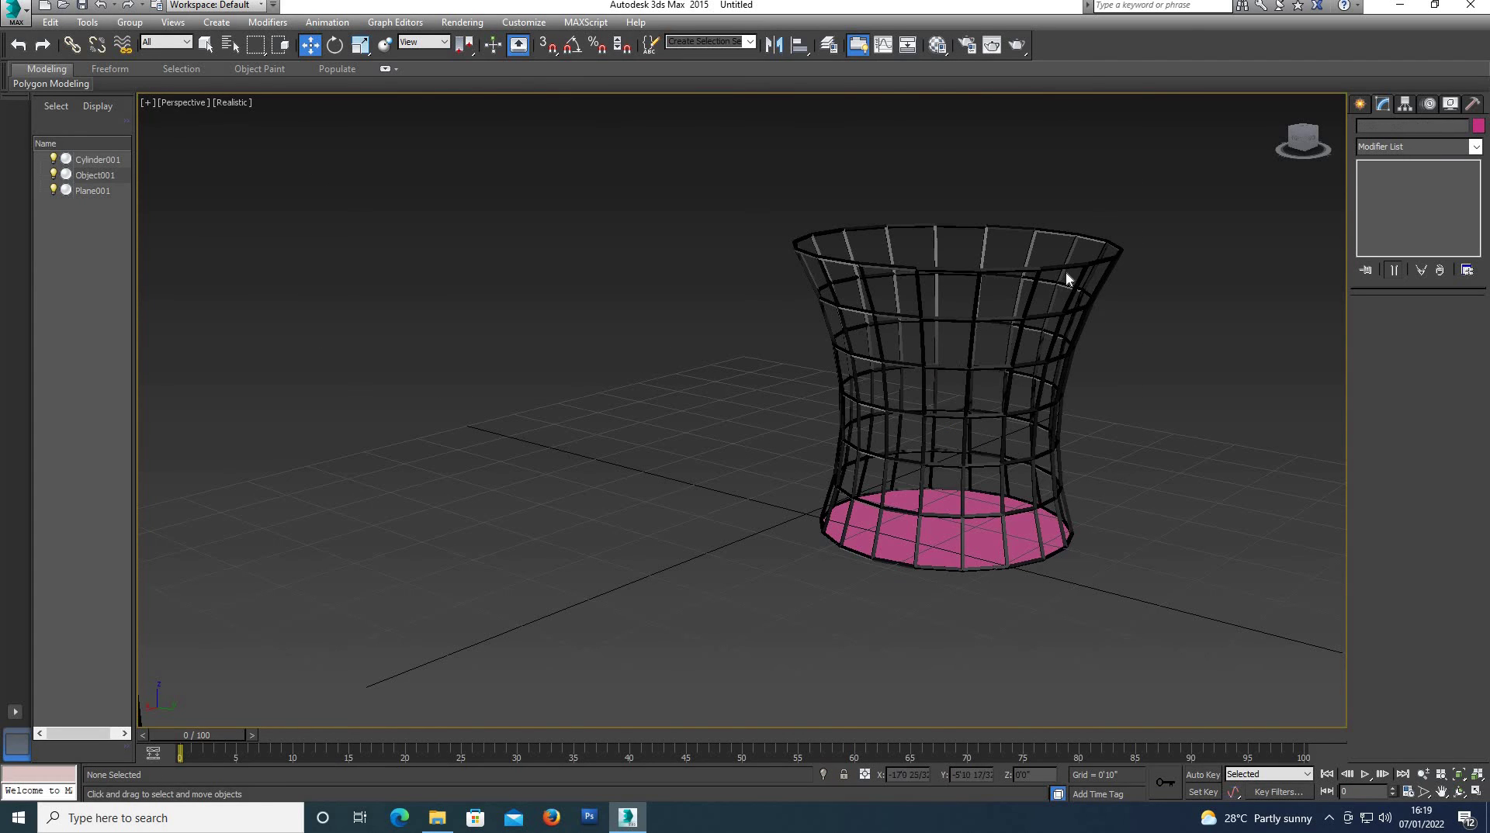
{"action": "left_click", "coordinate": [1064, 268]}
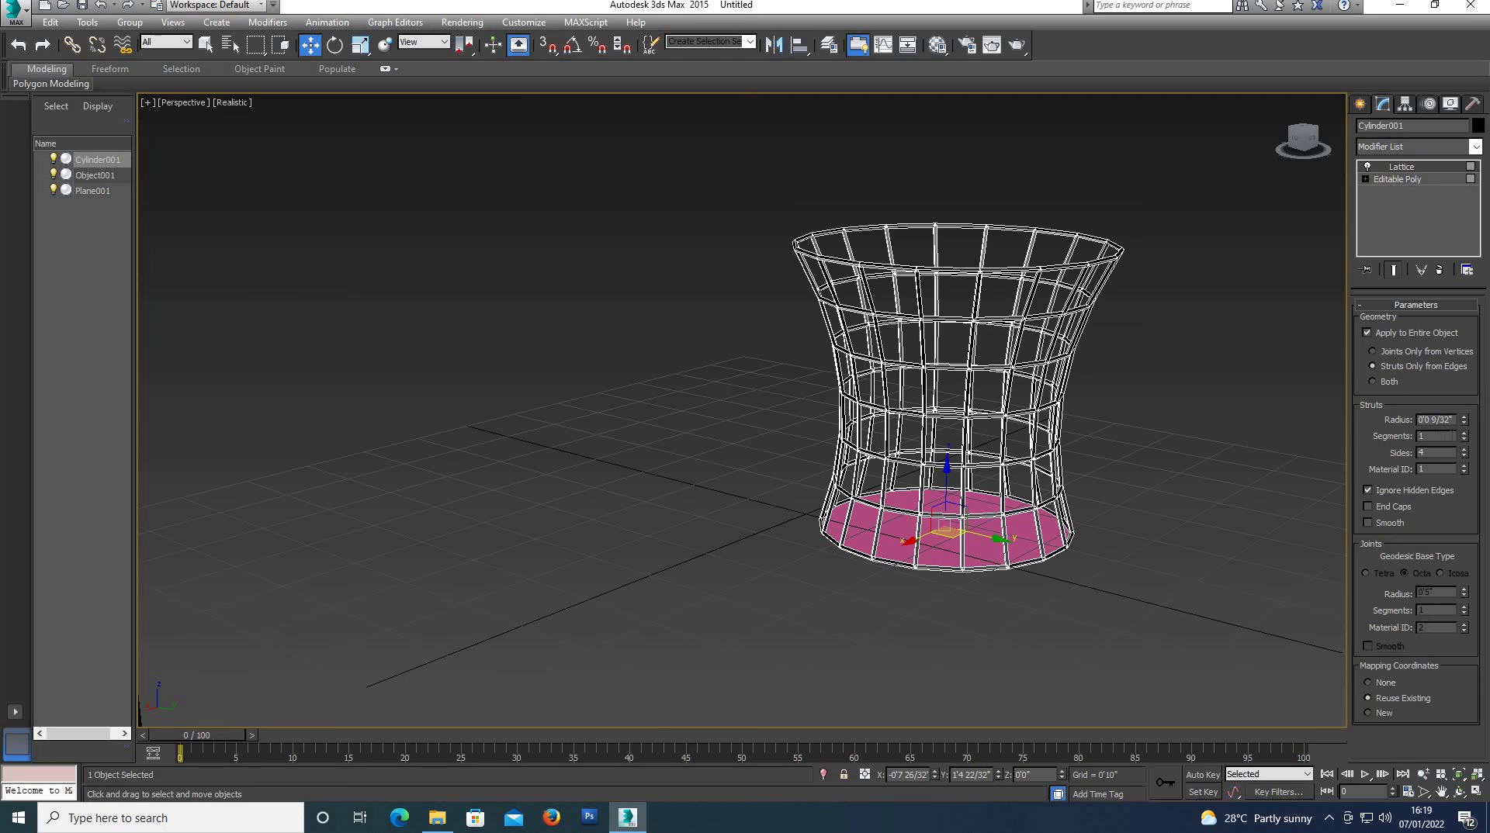
{"action": "left_click", "coordinate": [1463, 439]}
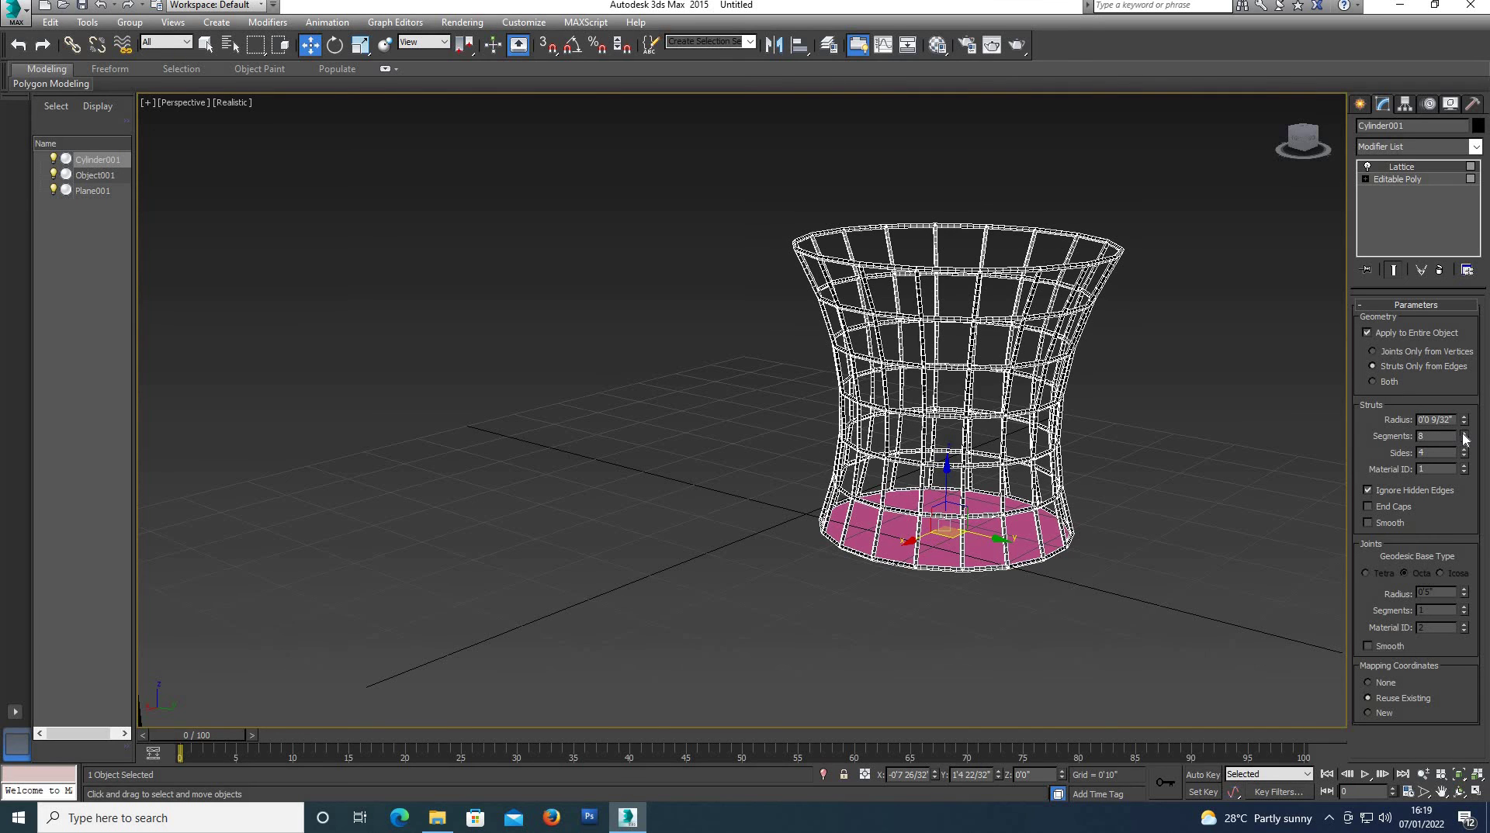
{"action": "left_click", "coordinate": [1218, 477]}
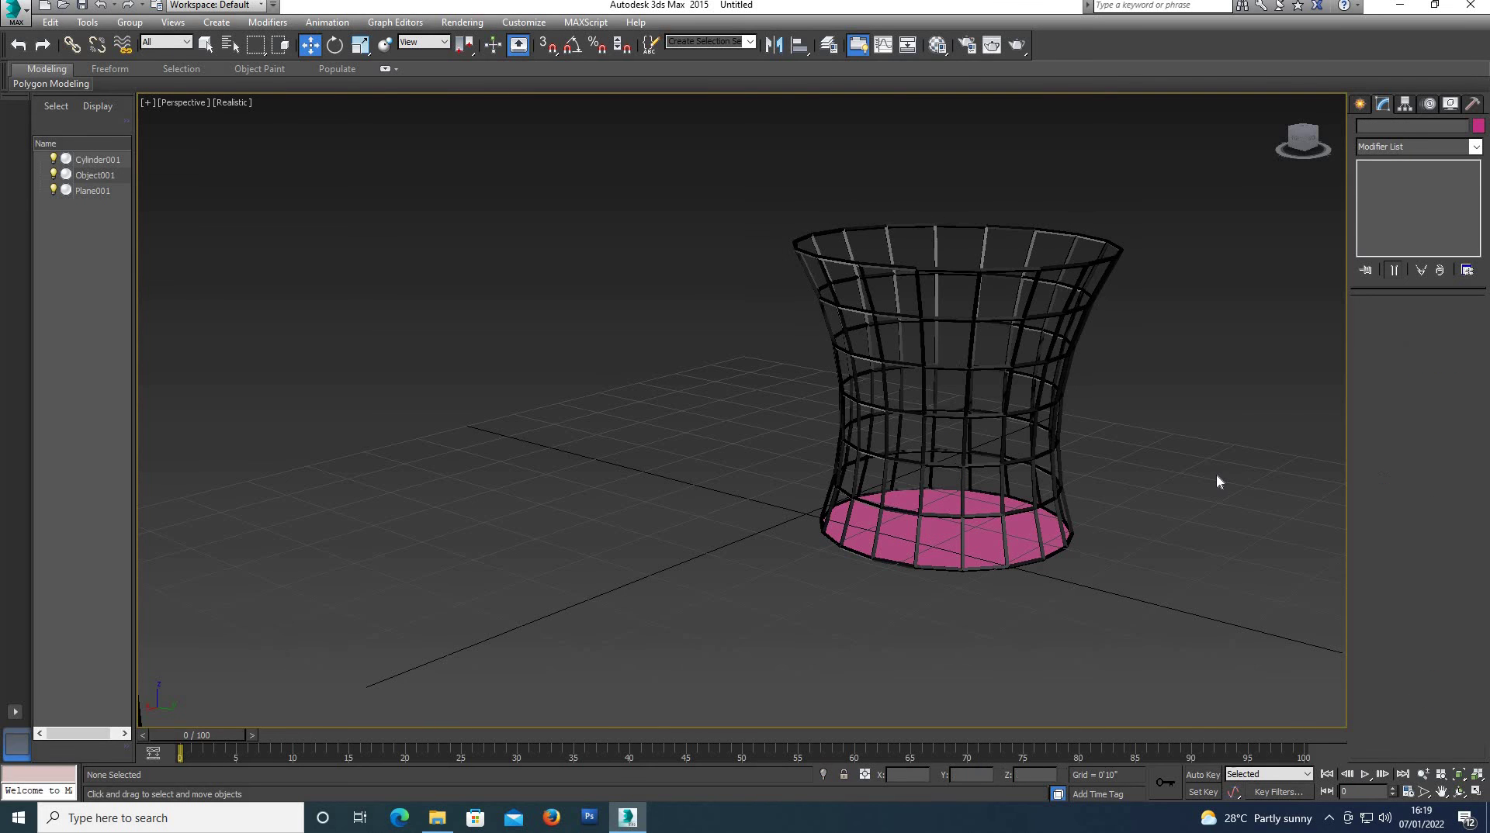
{"action": "left_click", "coordinate": [977, 417]}
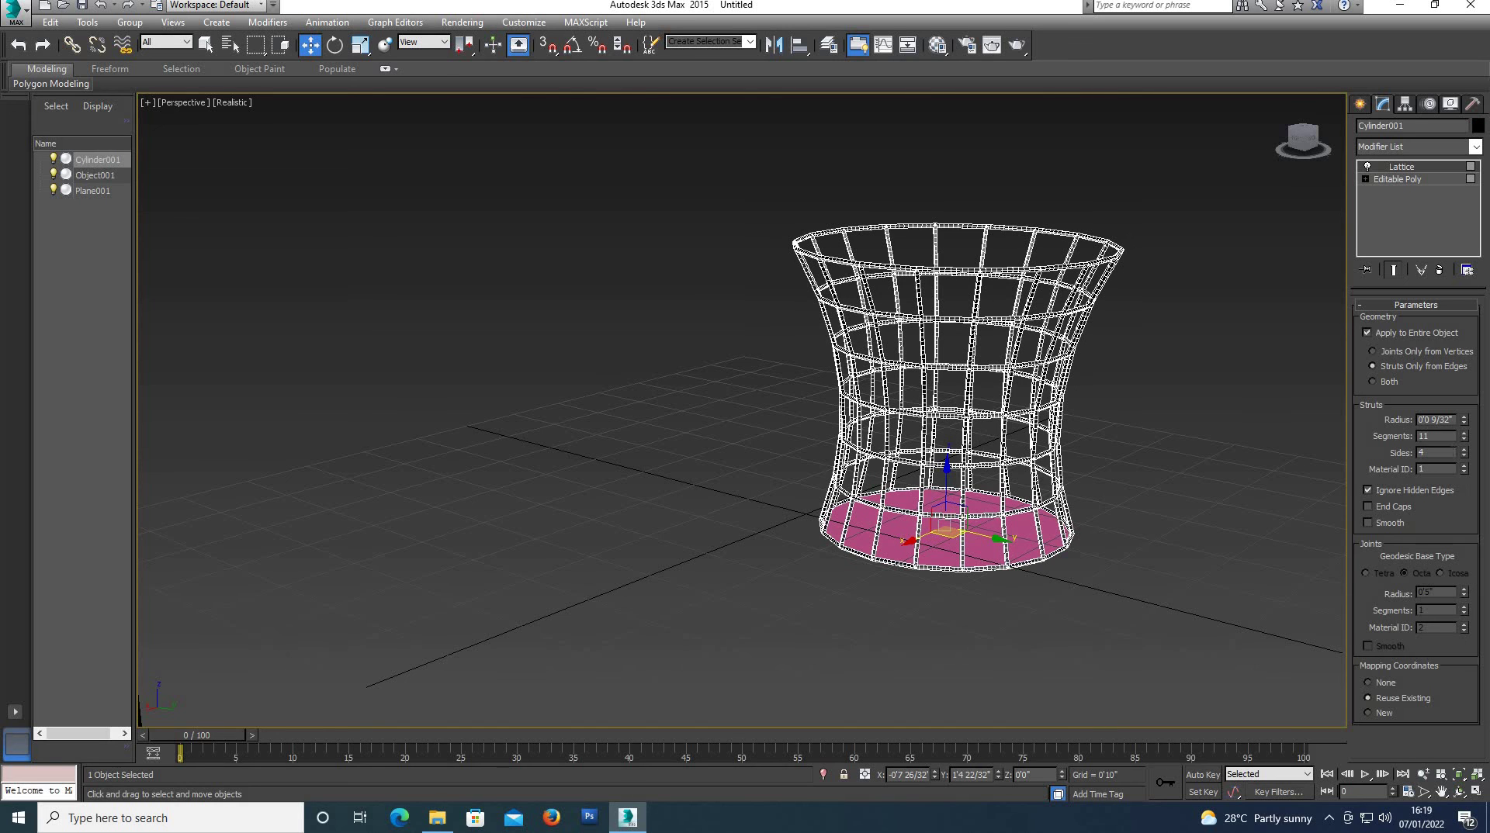
{"action": "left_click_drag", "start_coordinate": [1462, 453], "coordinate": [1215, 456]}
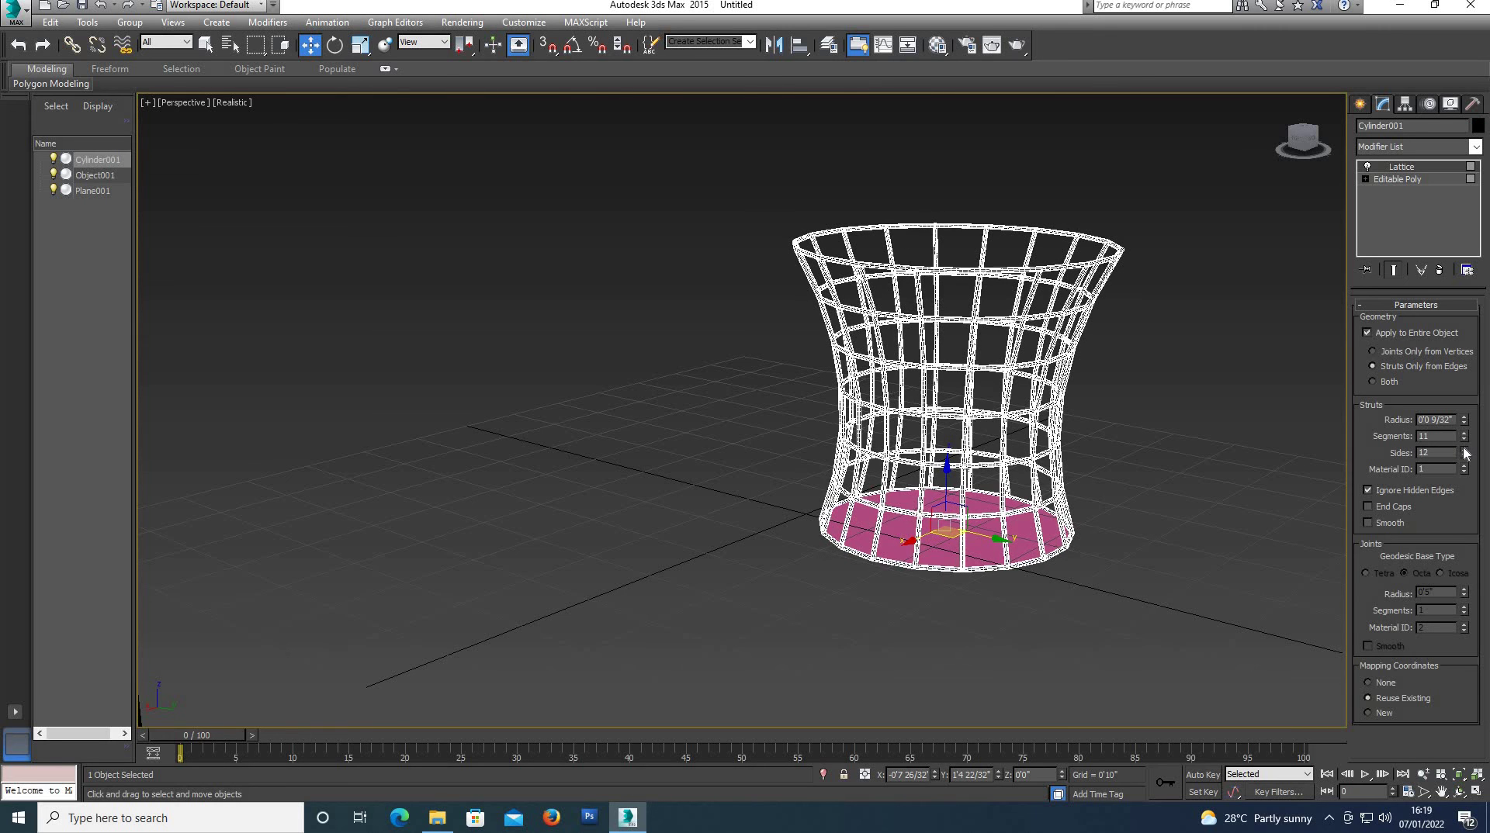
{"action": "left_click", "coordinate": [1216, 451]}
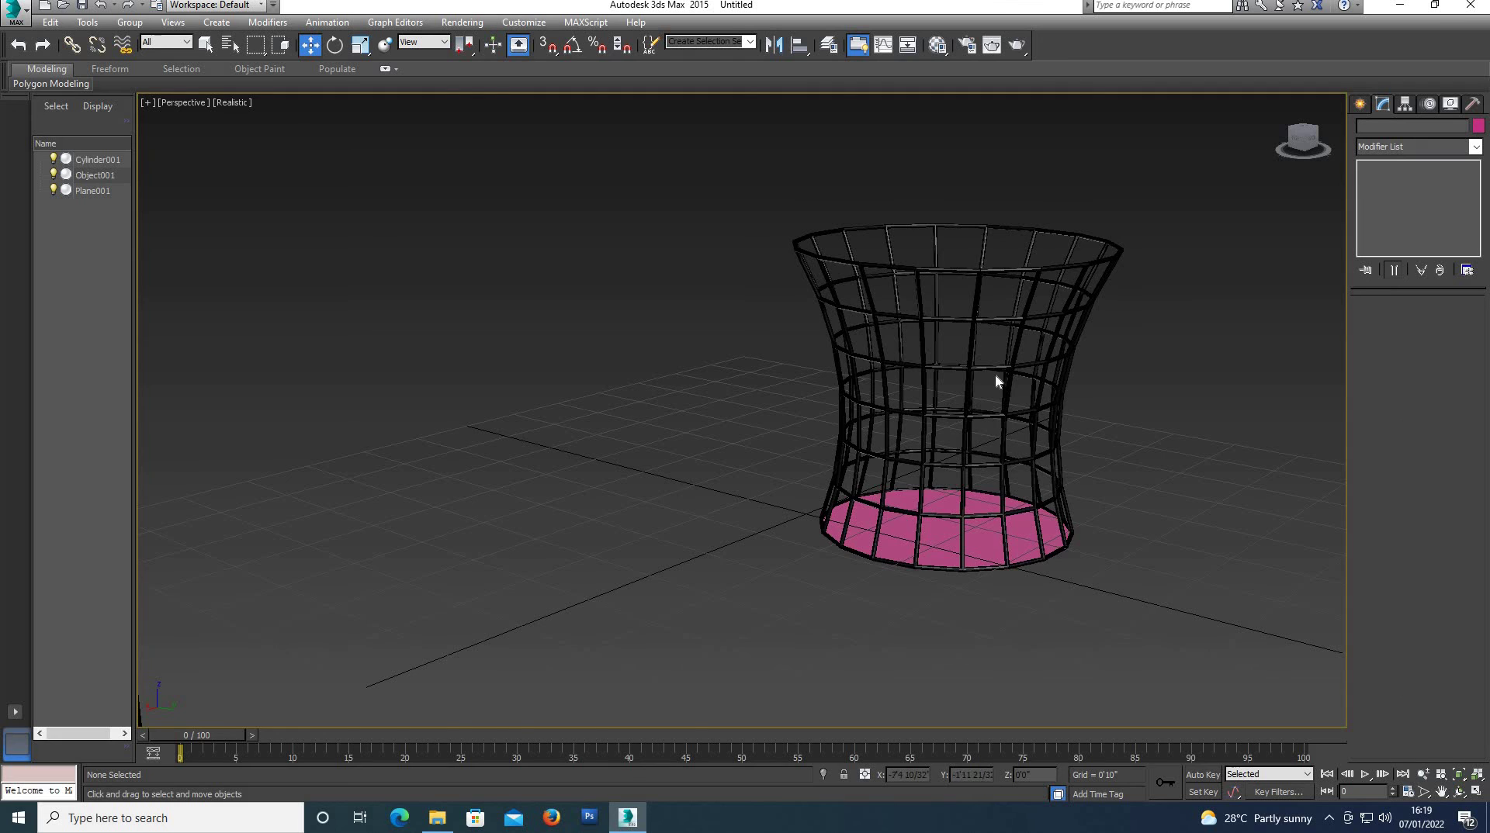
{"action": "scroll", "coordinate": [996, 375], "scroll_direction": "down", "scroll_amount": 5}
{"action": "scroll", "coordinate": [996, 377], "scroll_direction": "down", "scroll_amount": 4}
{"action": "scroll", "coordinate": [1010, 392], "scroll_direction": "up", "scroll_amount": 2}
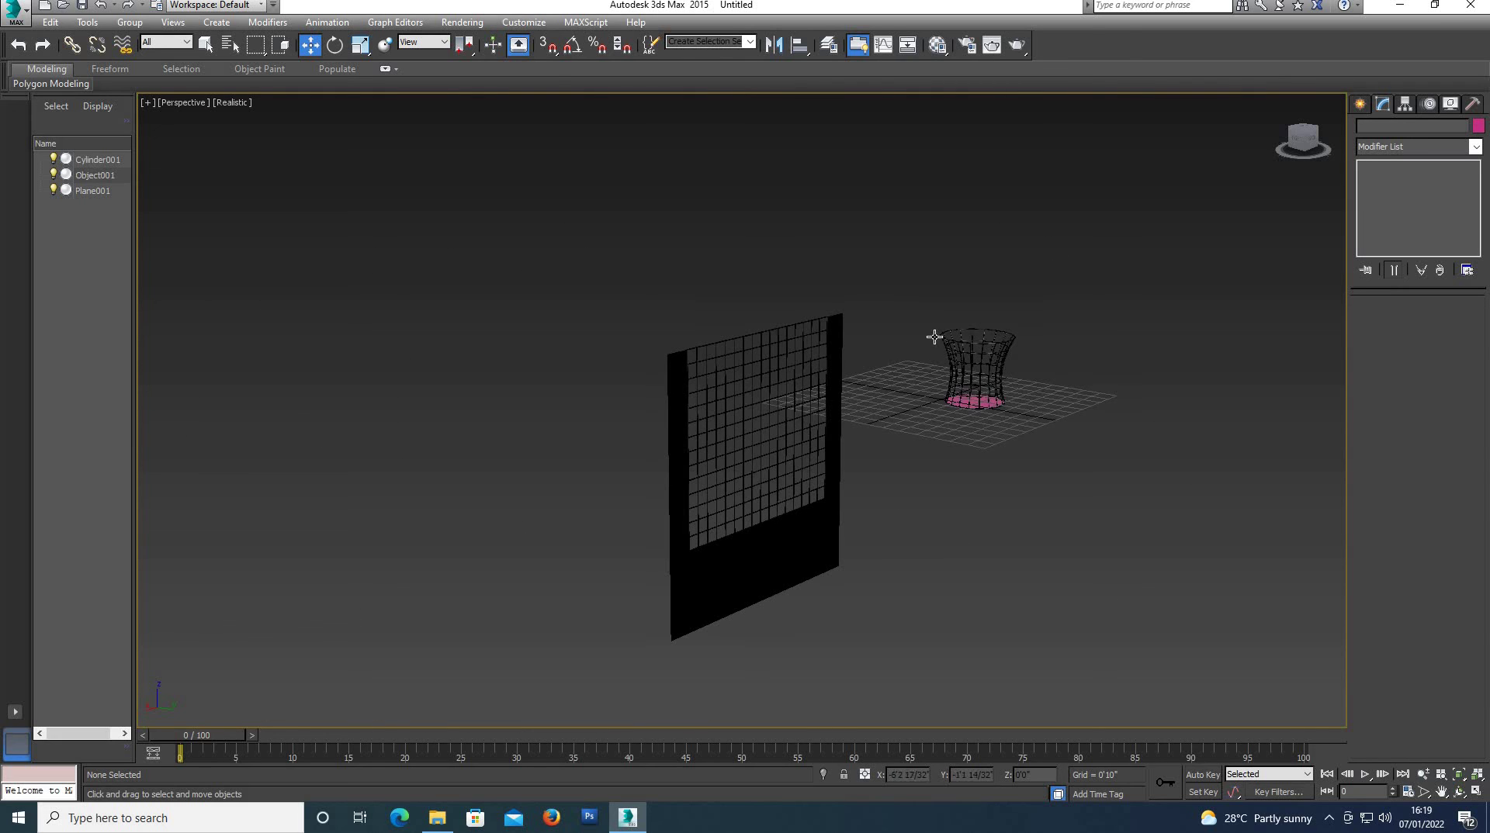
Step: Move the basket and its pink base together to the left of the black panel
{"action": "left_click", "coordinate": [1009, 395]}
{"action": "mouse_move", "coordinate": [1027, 388]}
{"action": "left_mouse_down"}
{"action": "mouse_move", "coordinate": [867, 376]}
{"action": "mouse_move", "coordinate": [530, 443]}
{"action": "mouse_move", "coordinate": [543, 543]}
{"action": "left_mouse_up"}
{"action": "scroll", "coordinate": [549, 465], "scroll_direction": "up", "scroll_amount": 2}
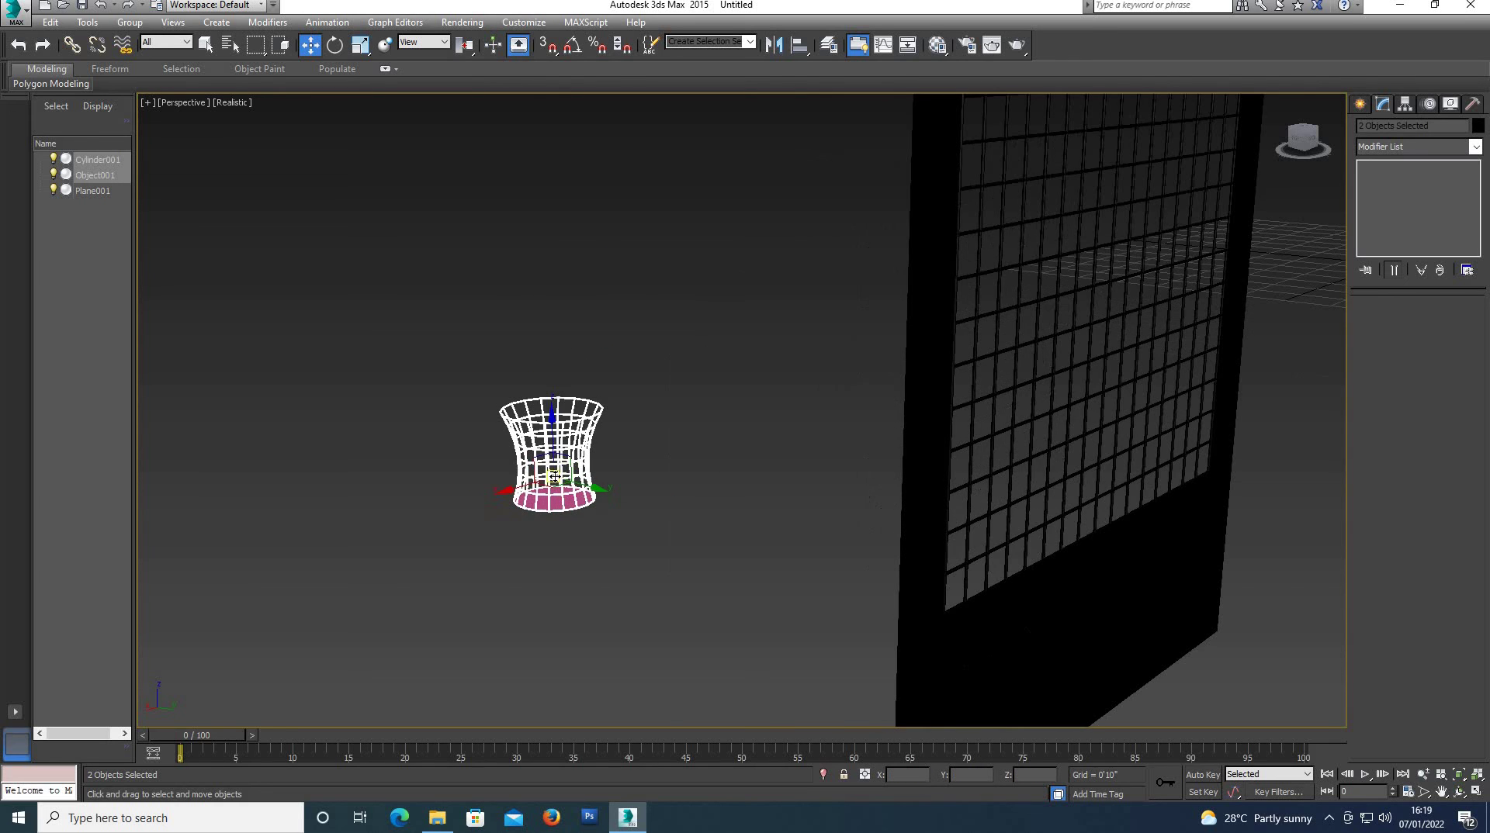
{"action": "scroll", "coordinate": [619, 475], "scroll_direction": "down", "scroll_amount": 3}
{"action": "scroll", "coordinate": [619, 470], "scroll_direction": "up", "scroll_amount": 2}
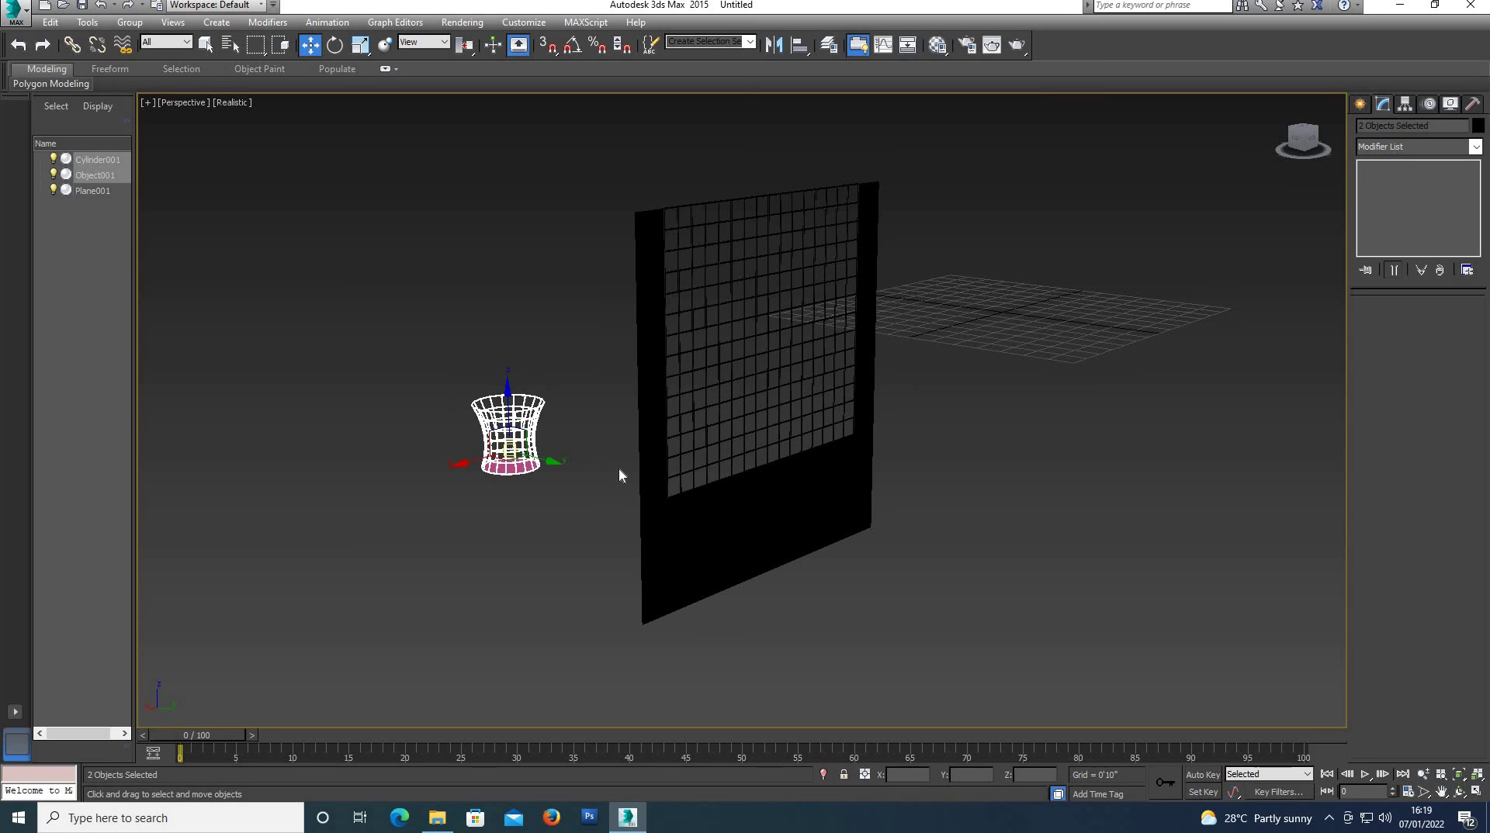